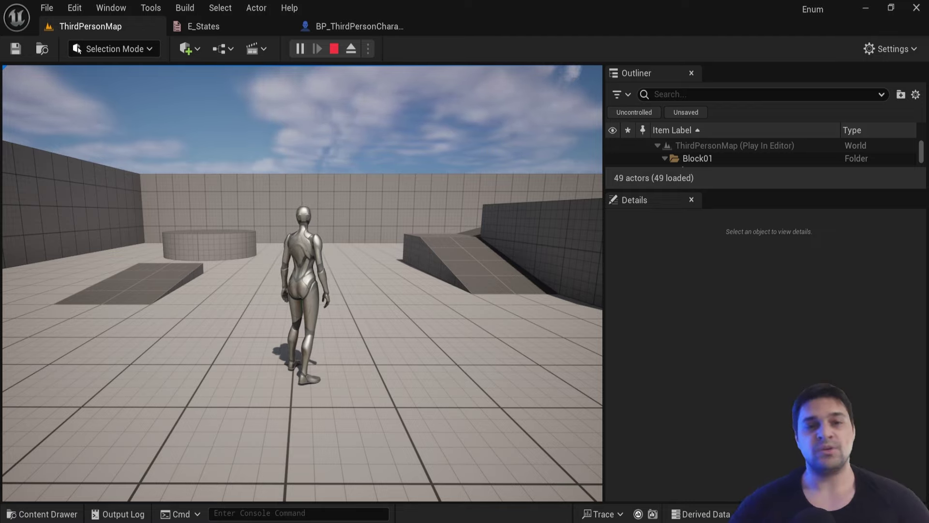
Walk the character around the level and jump twice to show the walking message.
{"action": "key", "text": "w"}
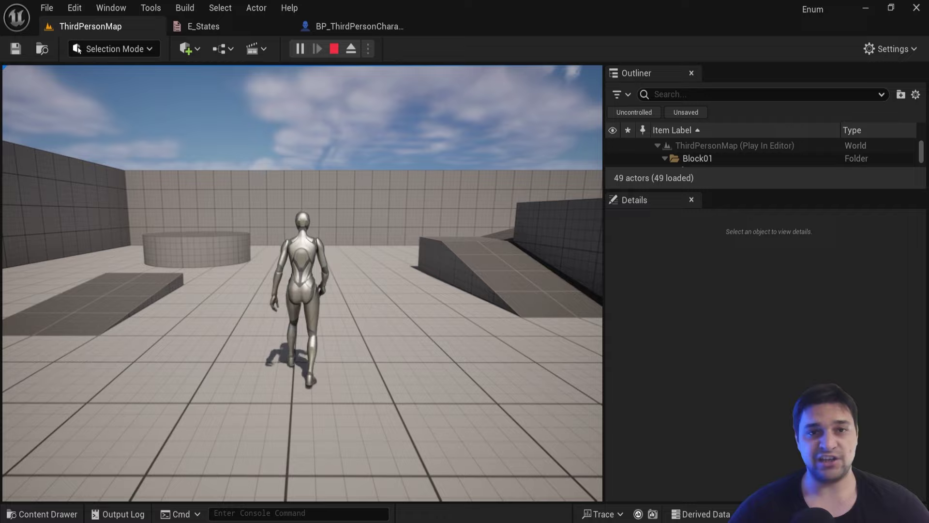
{"action": "key", "text": "a"}
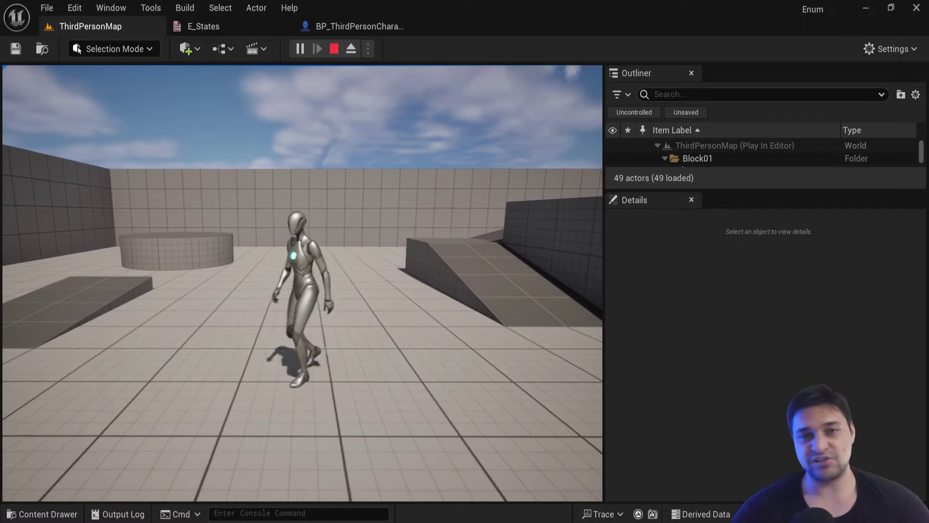
{"action": "key", "text": "w"}
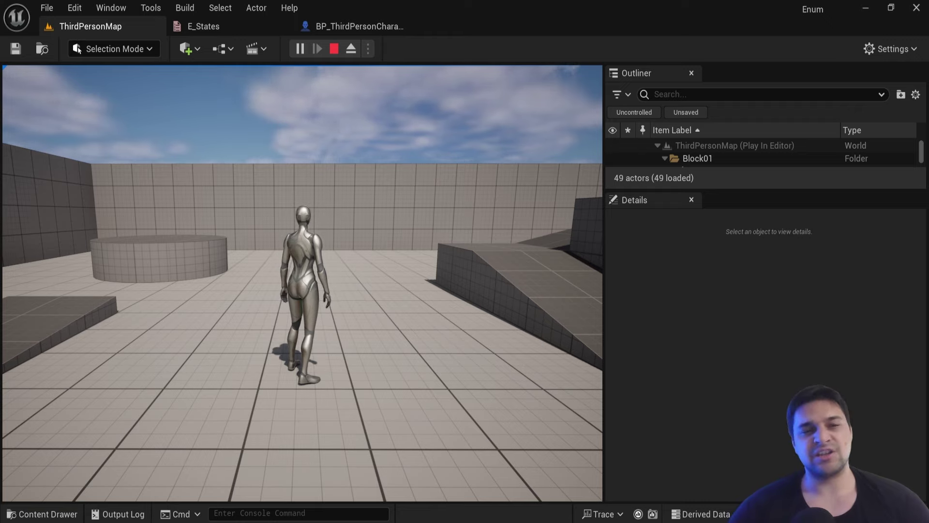
{"action": "key", "text": "w"}
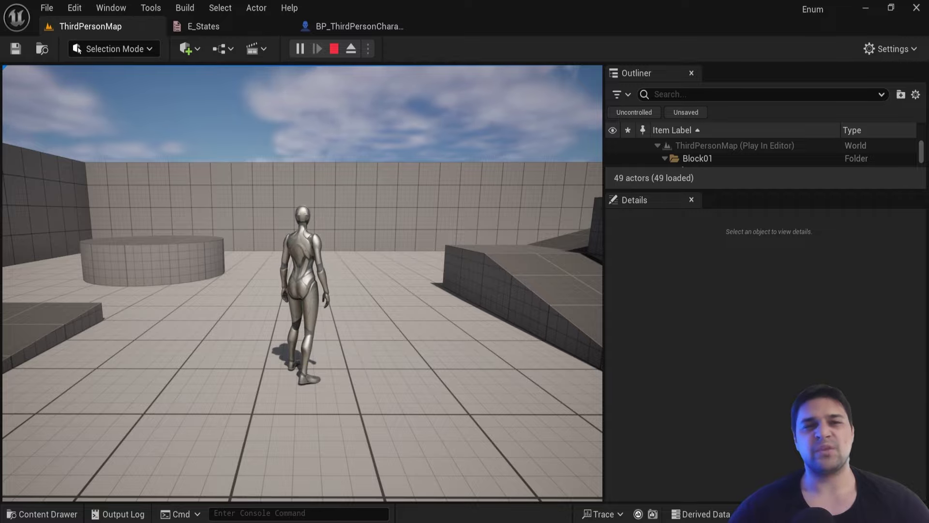
{"action": "key", "text": "s"}
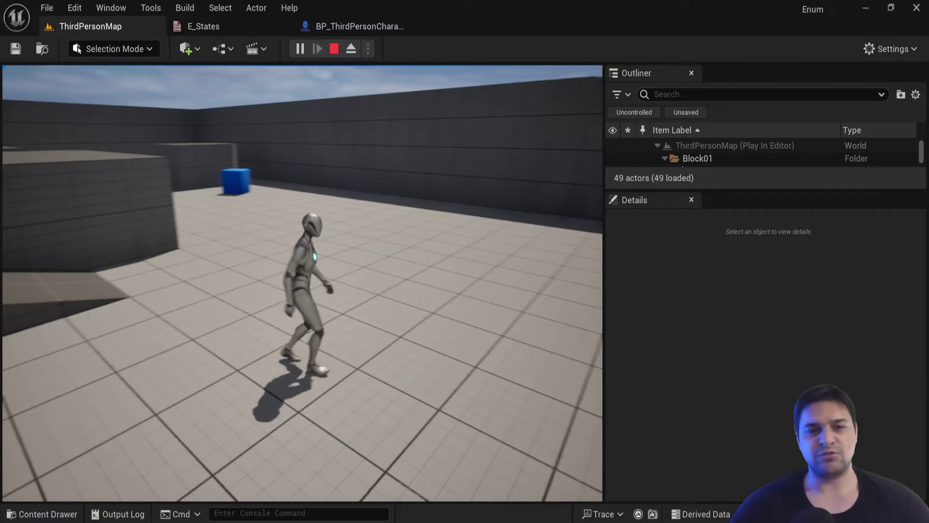
{"action": "key", "text": "w"}
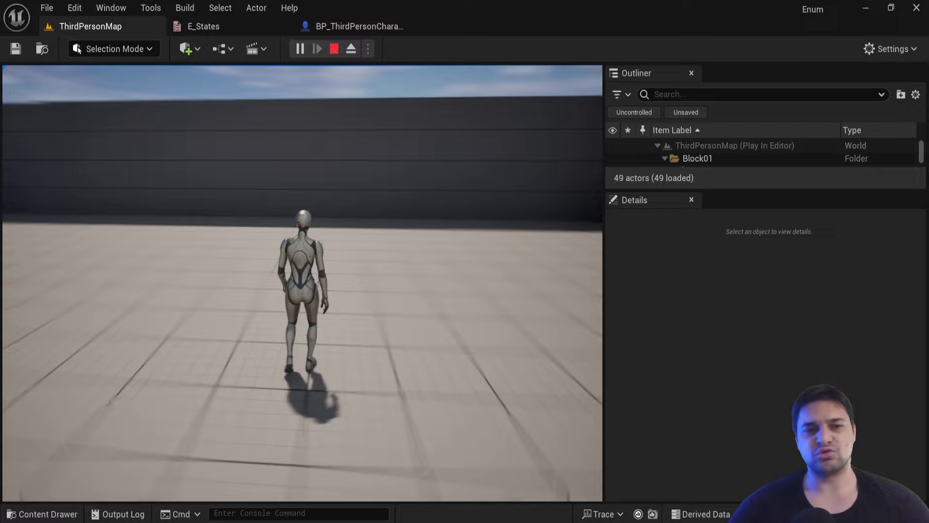
{"action": "key", "text": "s"}
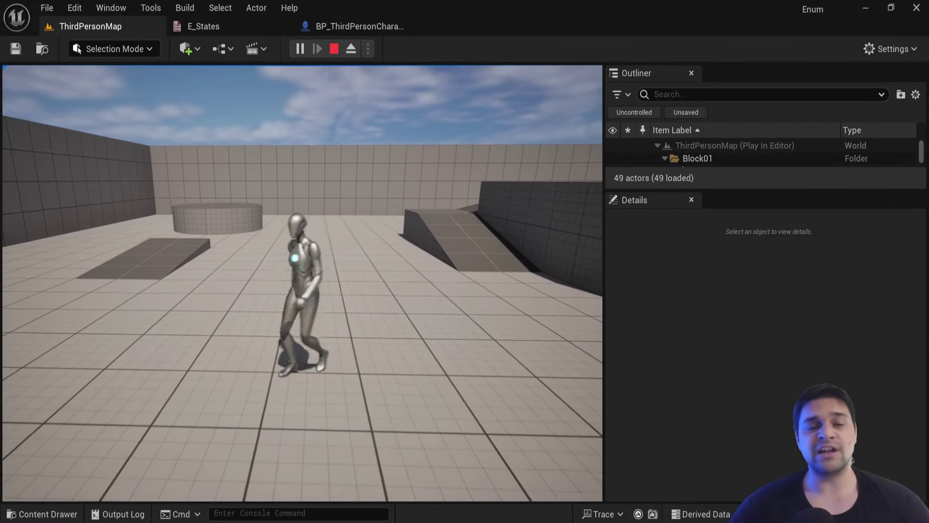
{"action": "key", "text": "w"}
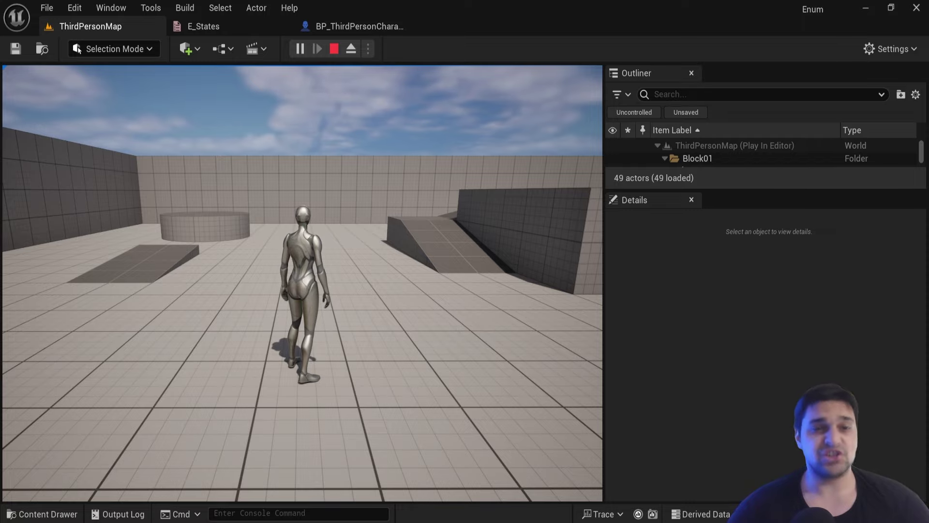
{"action": "key", "text": "space"}
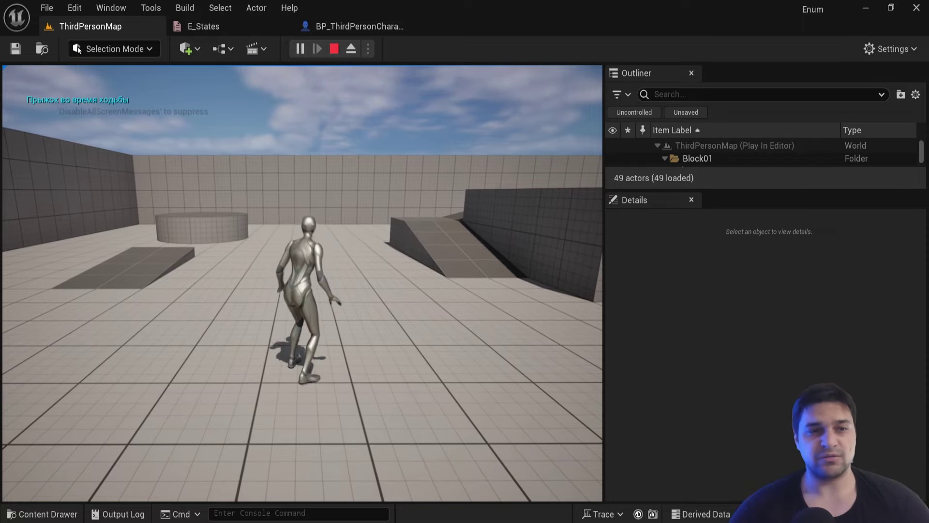
{"action": "key", "text": "space"}
{"action": "key", "text": "space"}
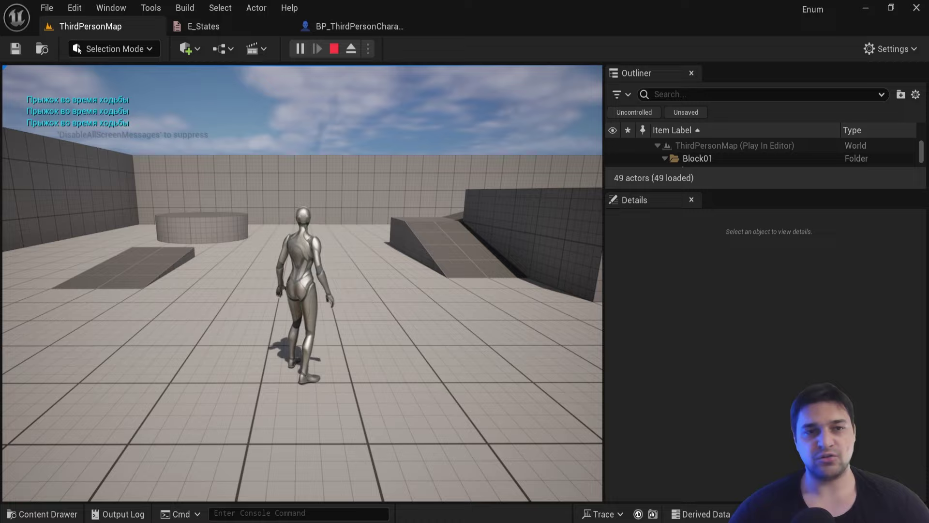
Jump while running and while sprinting to check those messages, then stop Play In Editor.
{"action": "key", "text": "w"}
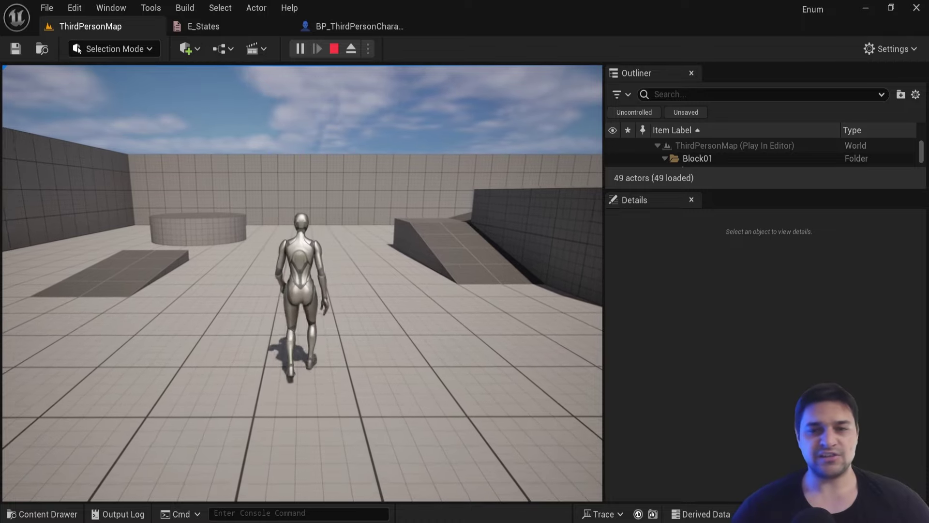
{"action": "key", "text": "w"}
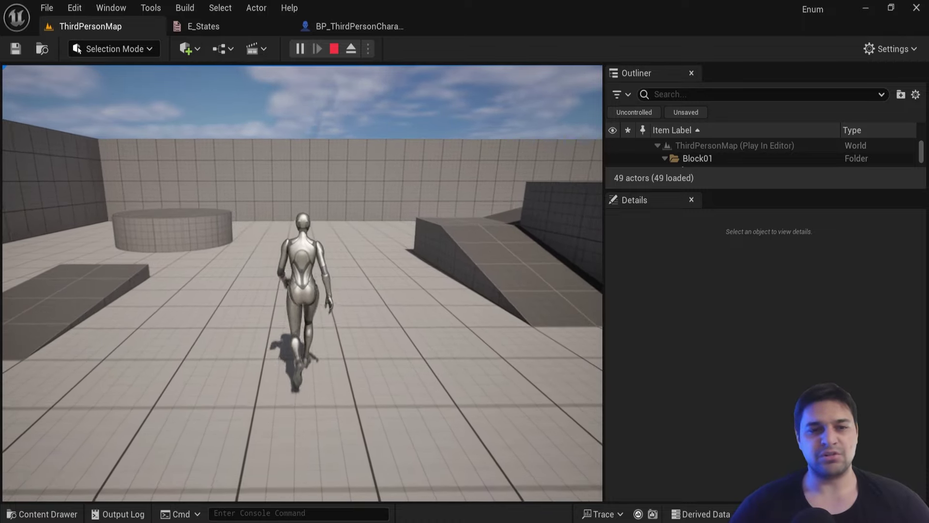
{"action": "key", "text": "a"}
{"action": "key", "text": "space"}
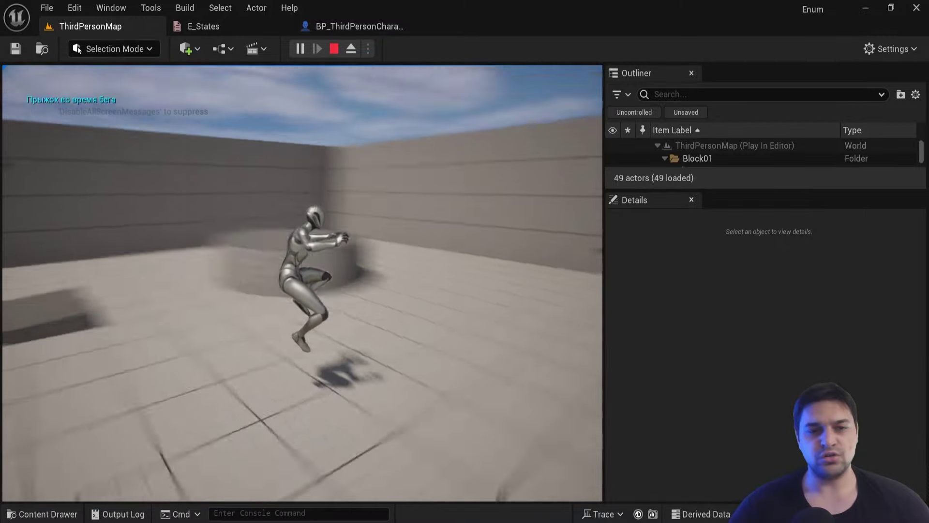
{"action": "key", "text": "space"}
{"action": "key", "text": "space"}
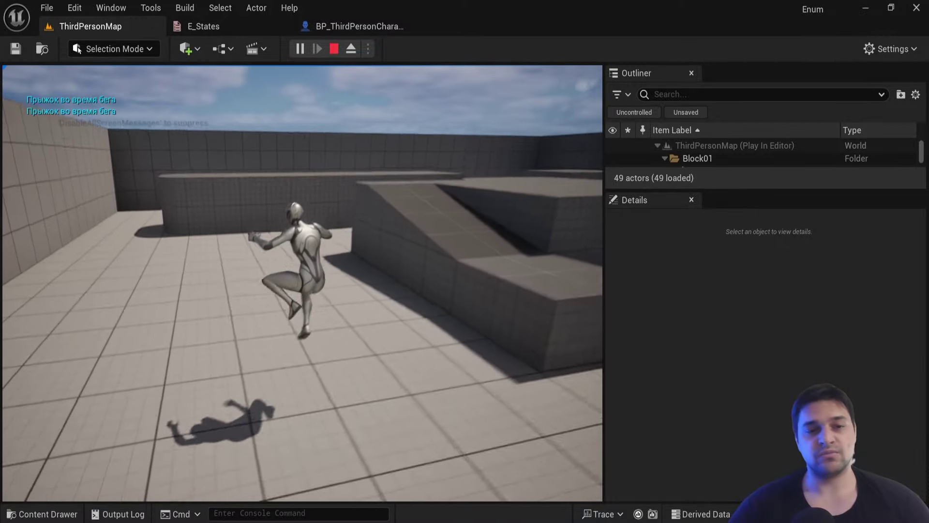
{"action": "key", "text": "w"}
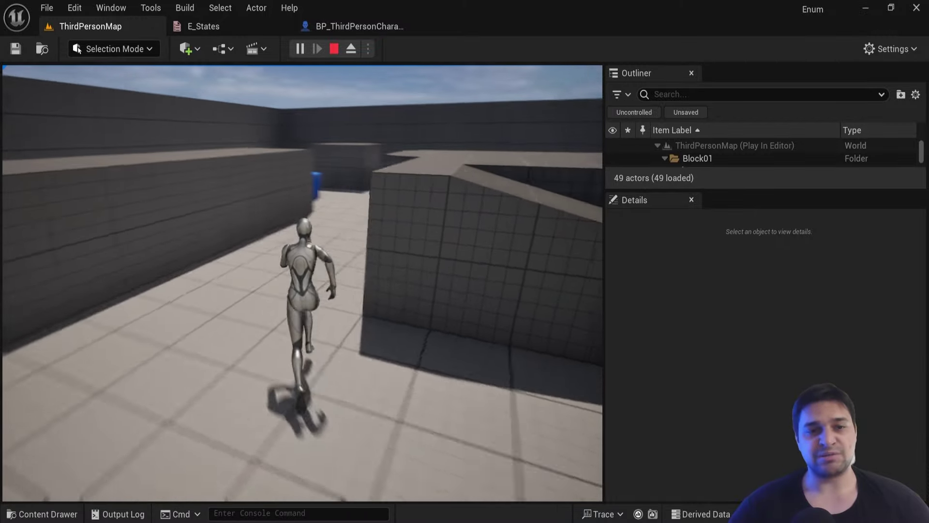
{"action": "key", "text": "shift+space"}
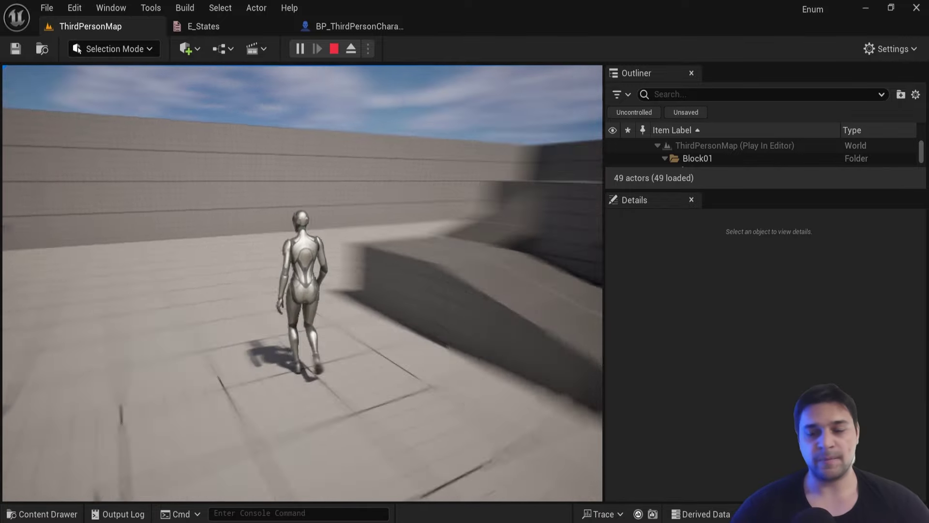
{"action": "key", "text": "Escape"}
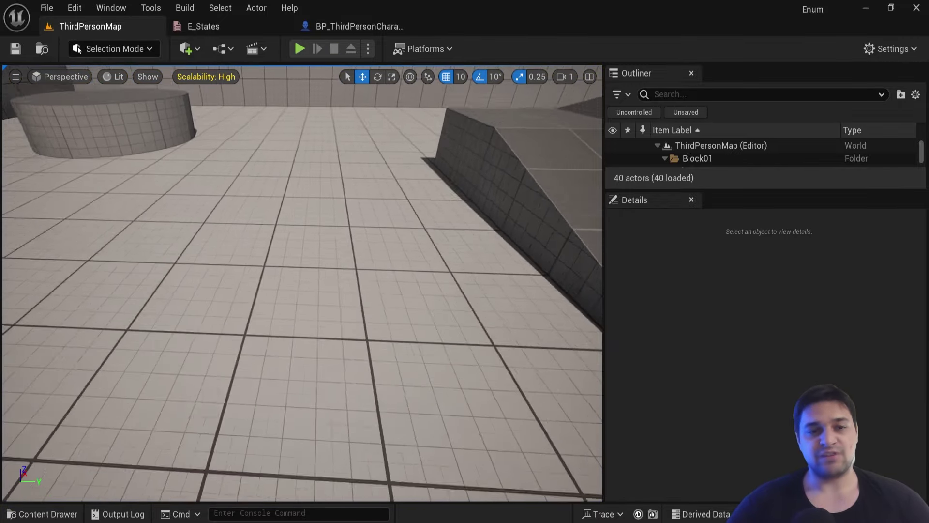
{"action": "mouse_move", "coordinate": [313, 220]}
{"action": "right_mouse_down"}
{"action": "mouse_move", "coordinate": [313, 208]}
{"action": "mouse_move", "coordinate": [313, 251]}
{"action": "mouse_move", "coordinate": [317, 216]}
{"action": "right_mouse_up"}
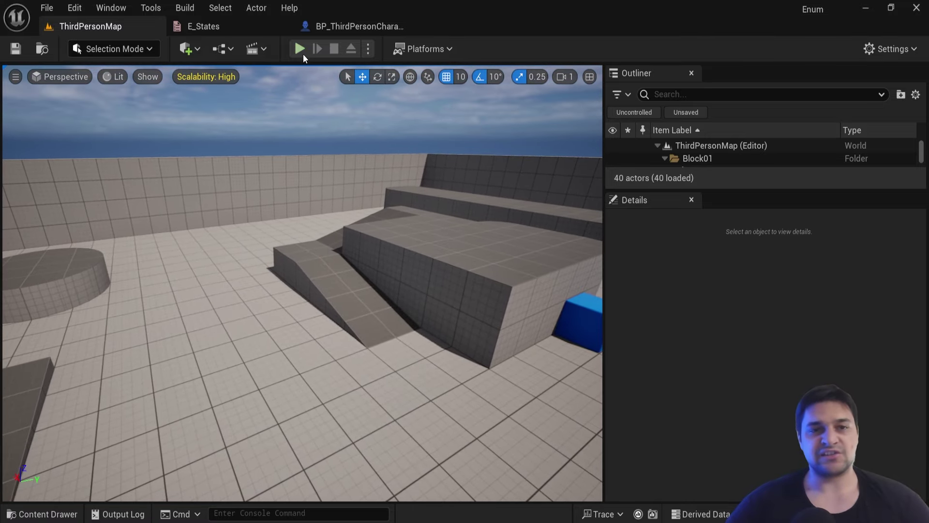
{"action": "left_click", "coordinate": [300, 48]}
{"action": "key", "text": "w"}
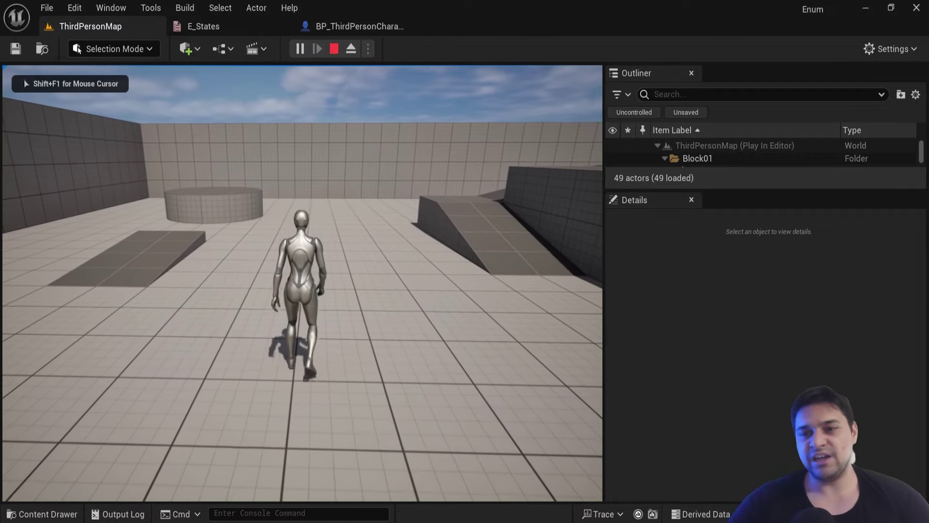
{"action": "key", "text": "w"}
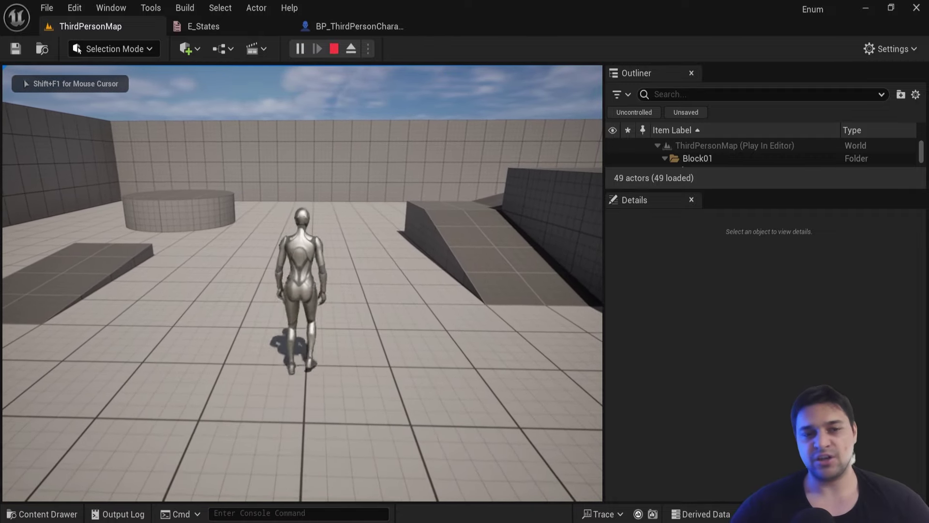
{"action": "key", "text": "w"}
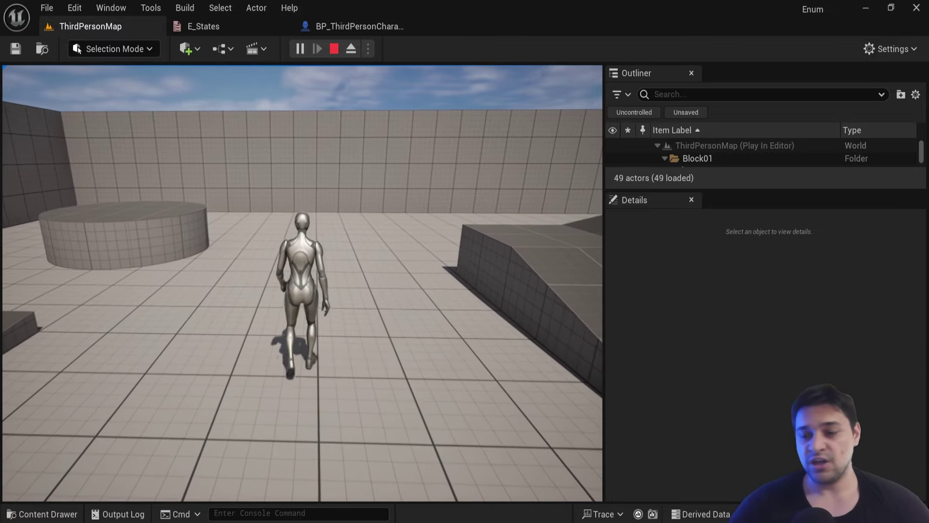
{"action": "key", "text": "w"}
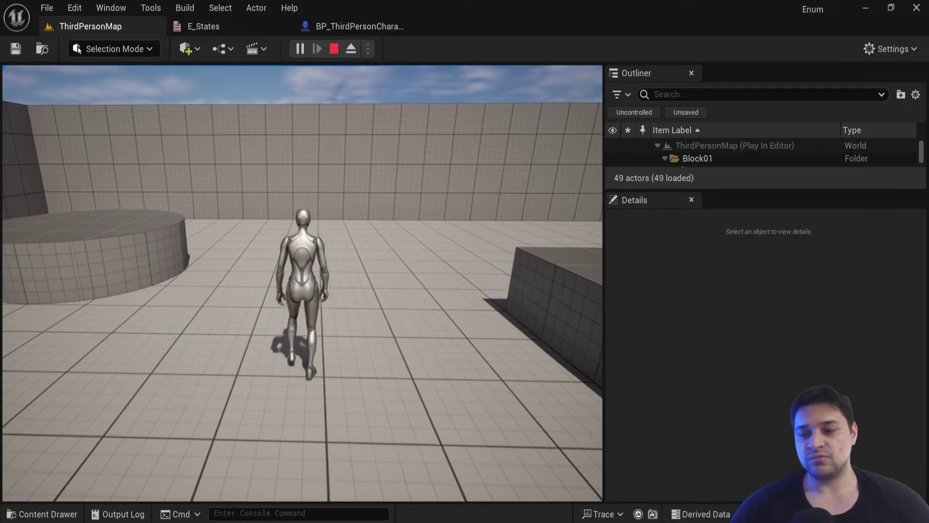
{"action": "key", "text": "w"}
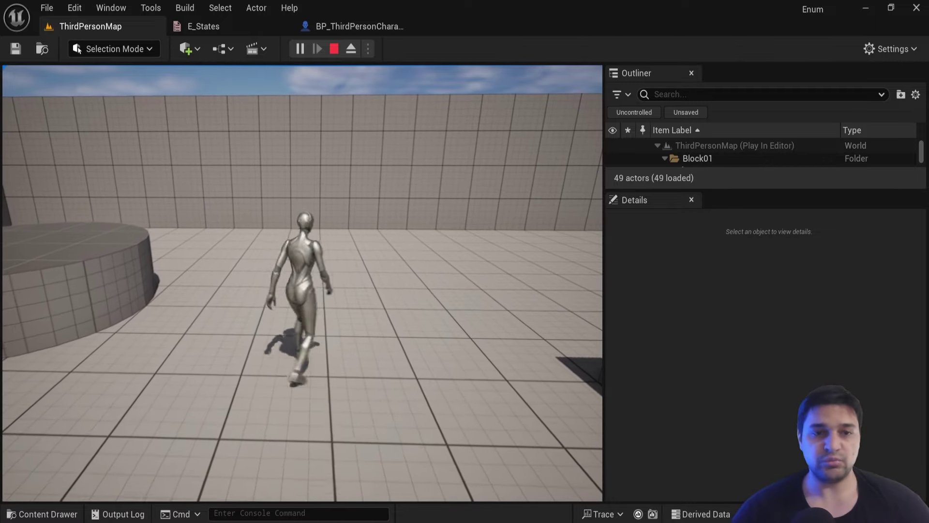
{"action": "key", "text": "w"}
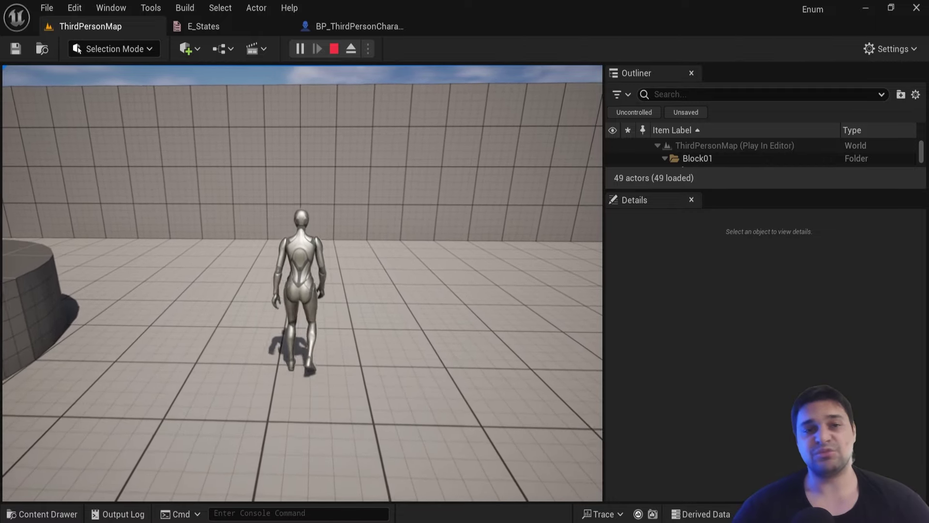
{"action": "key", "text": "w"}
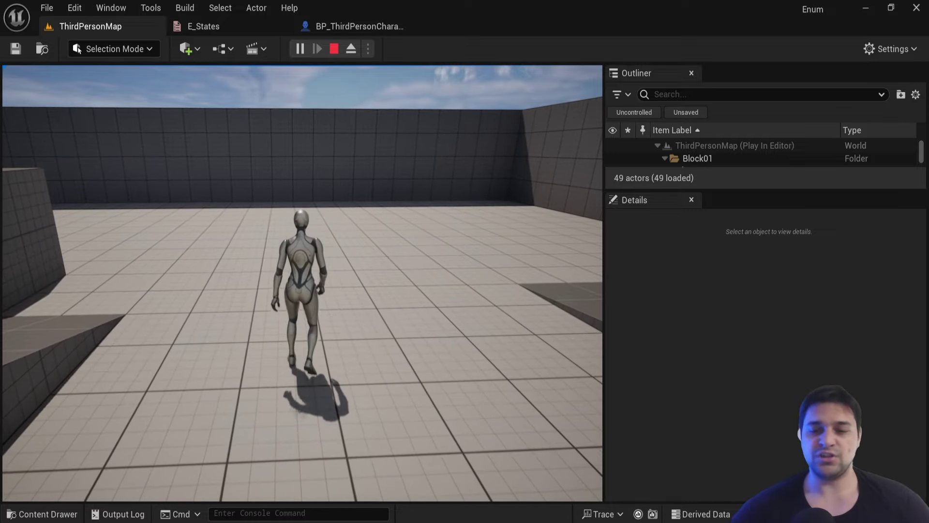
{"action": "key", "text": "w"}
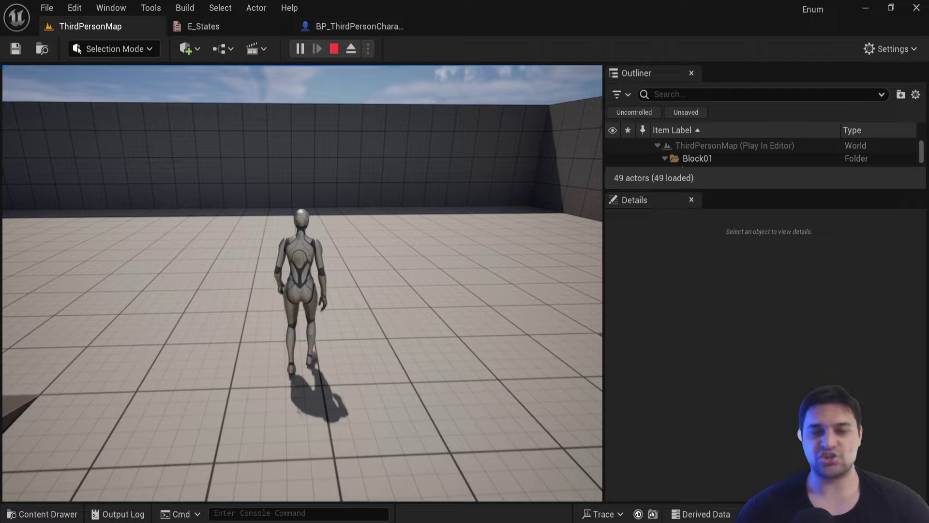
{"action": "key", "text": "w"}
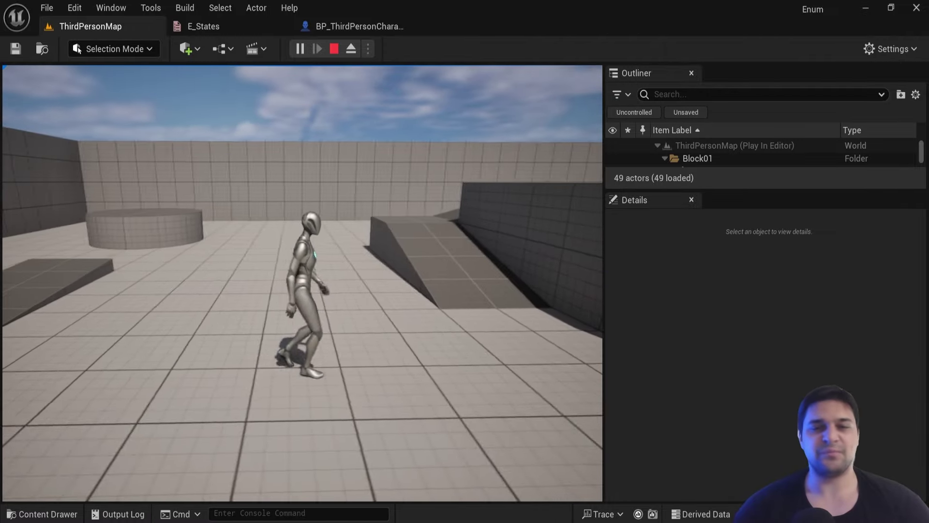
{"action": "key", "text": "Escape"}
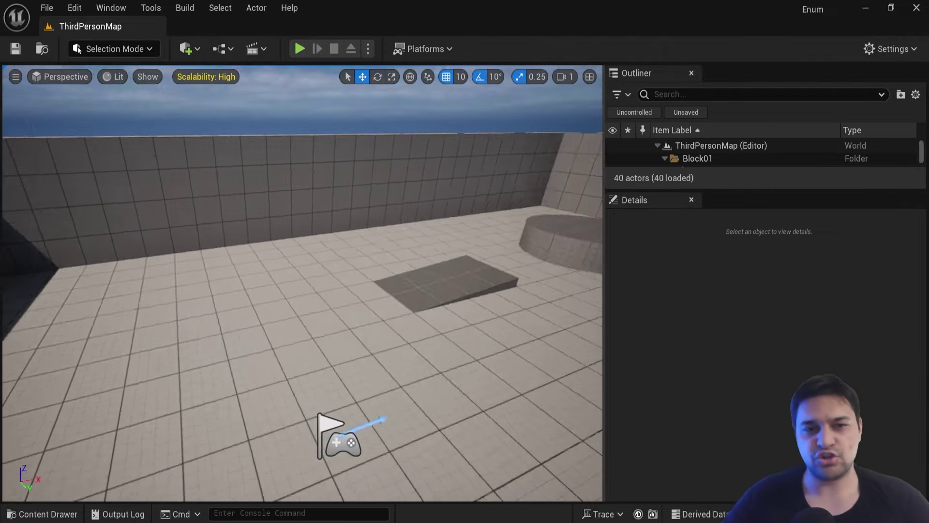
In the top-level Content folder, create a Blueprint Enumeration asset named E_States.
{"action": "mouse_move", "coordinate": [302, 283]}
{"action": "right_mouse_down"}
{"action": "mouse_move", "coordinate": [355, 280]}
{"action": "mouse_move", "coordinate": [353, 357]}
{"action": "right_mouse_up"}
{"action": "key", "text": "ctrl+space"}
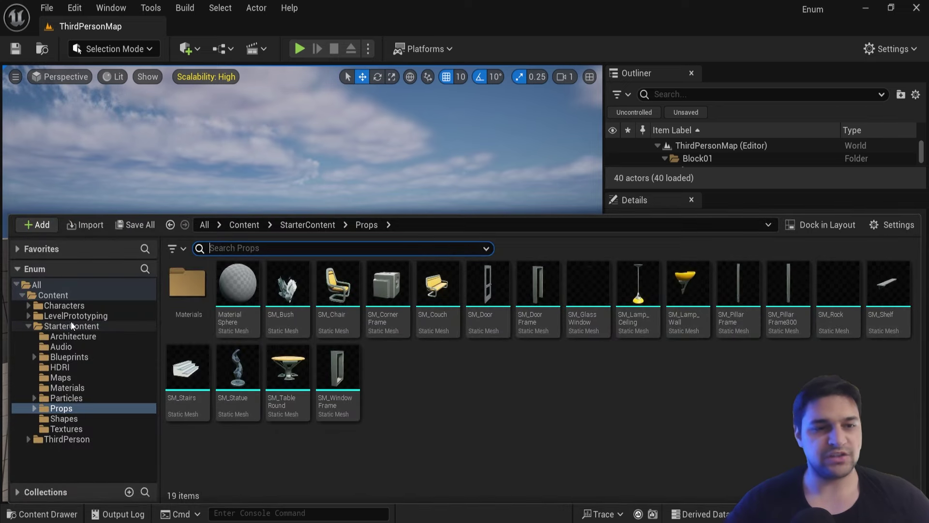
{"action": "left_click", "coordinate": [71, 326]}
{"action": "left_click", "coordinate": [53, 295]}
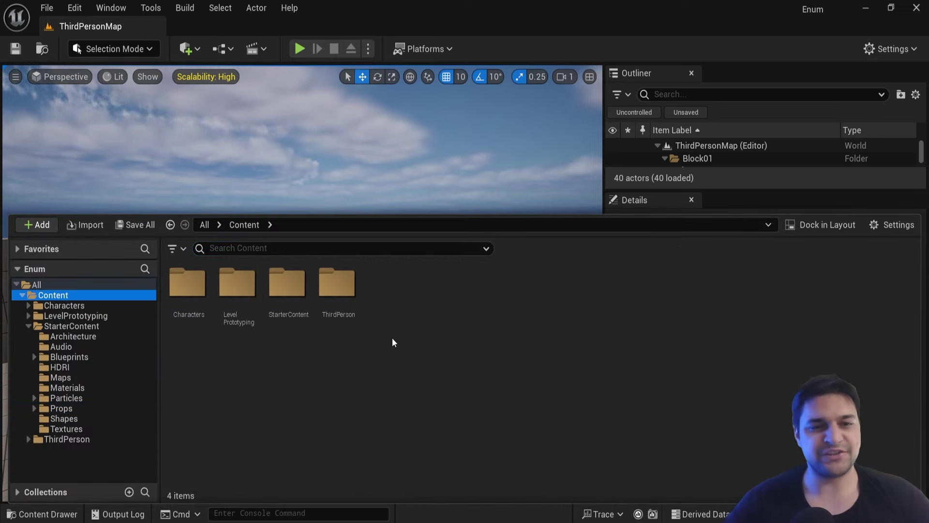
{"action": "left_click", "coordinate": [379, 345]}
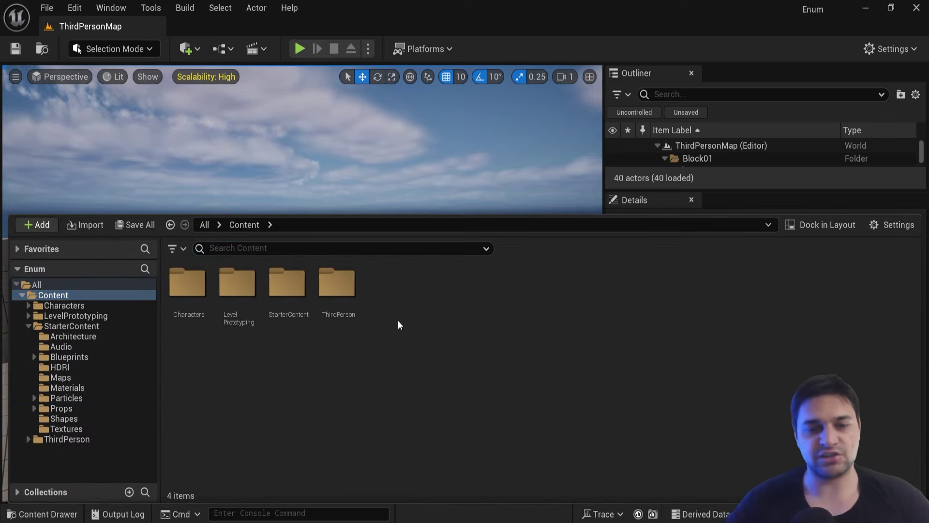
{"action": "right_click", "coordinate": [393, 294]}
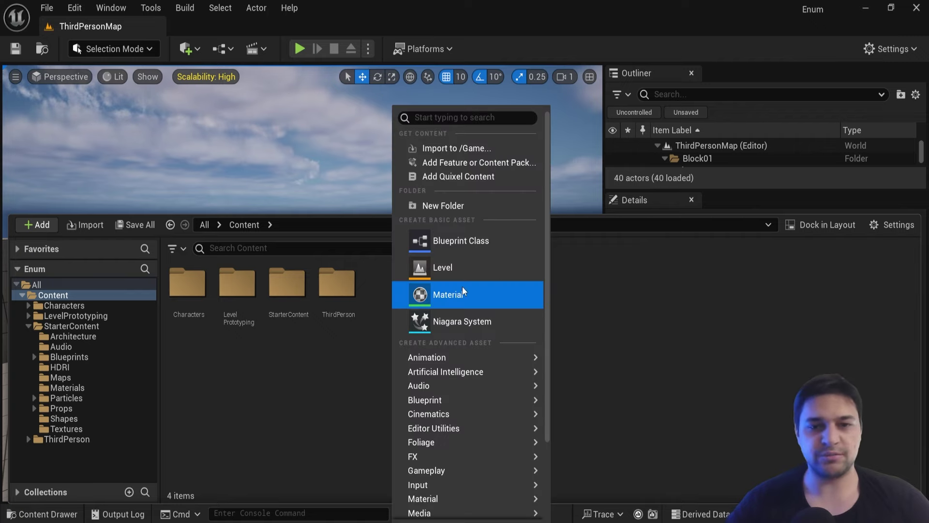
{"action": "mouse_move", "coordinate": [466, 337]}
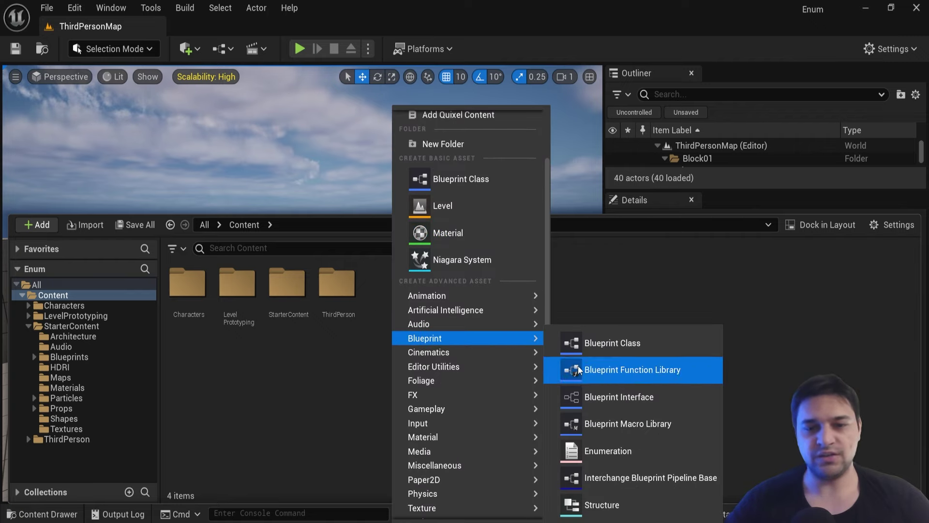
{"action": "left_click", "coordinate": [583, 454]}
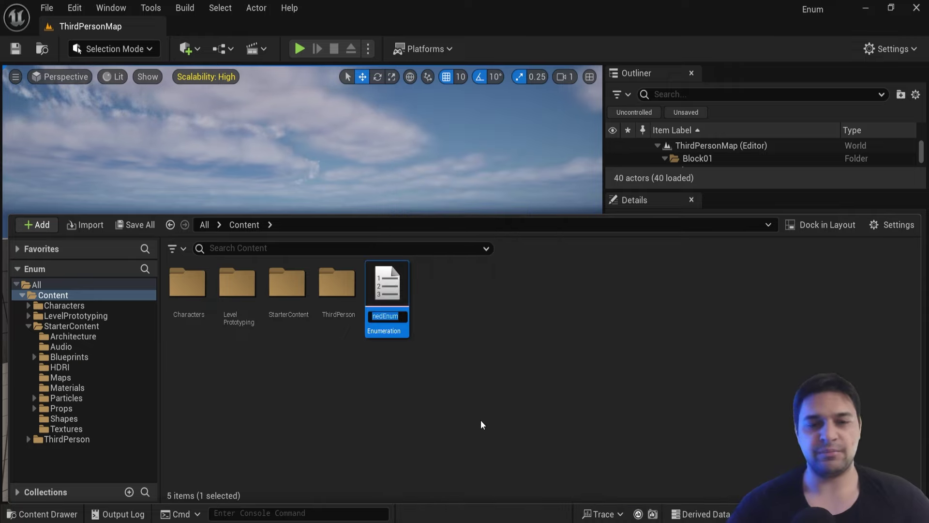
{"action": "type", "text": "E_S"}
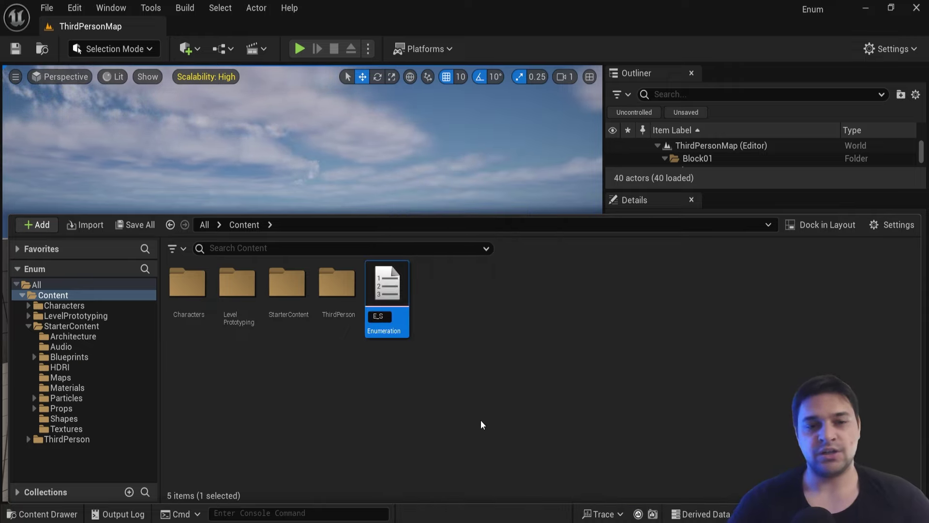
{"action": "type", "text": "tates"}
{"action": "key", "text": "Return"}
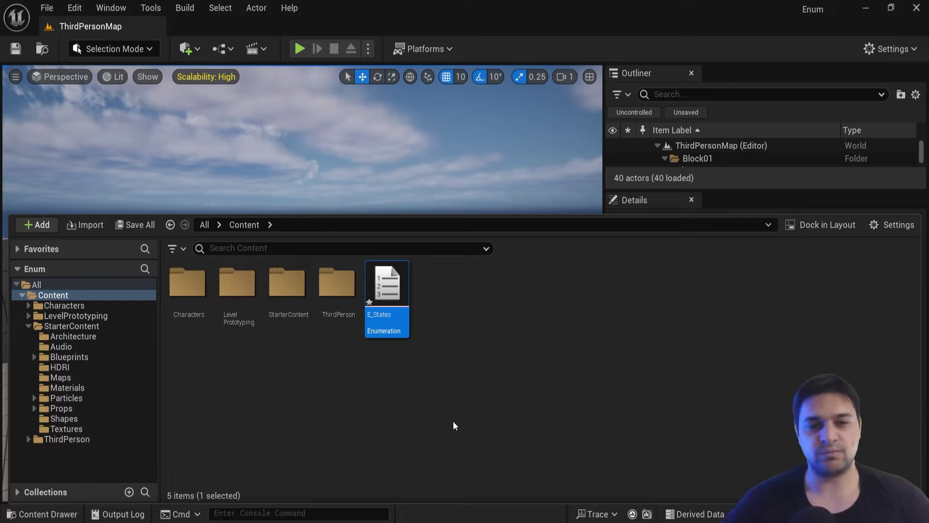
{"action": "left_click", "coordinate": [453, 421]}
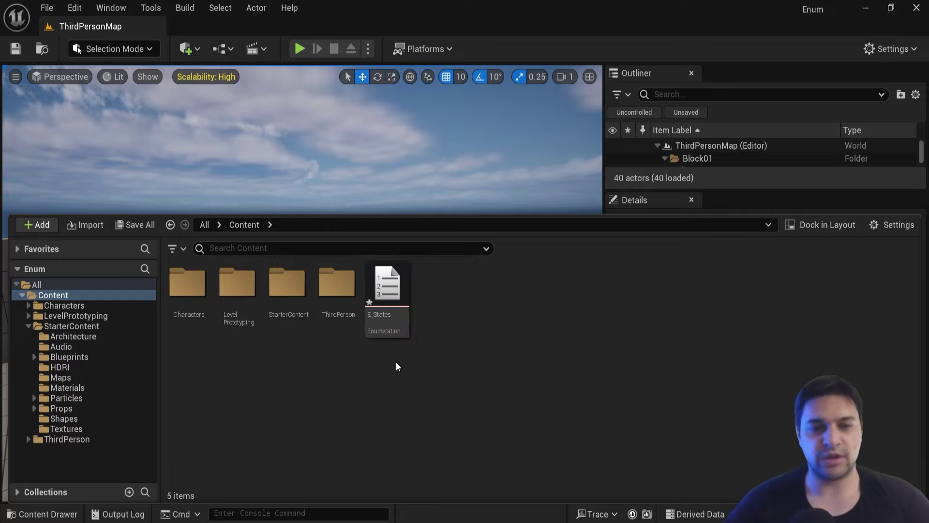
Open E_States and add two enumerators named Walk and Run.
{"action": "double_click", "coordinate": [379, 314]}
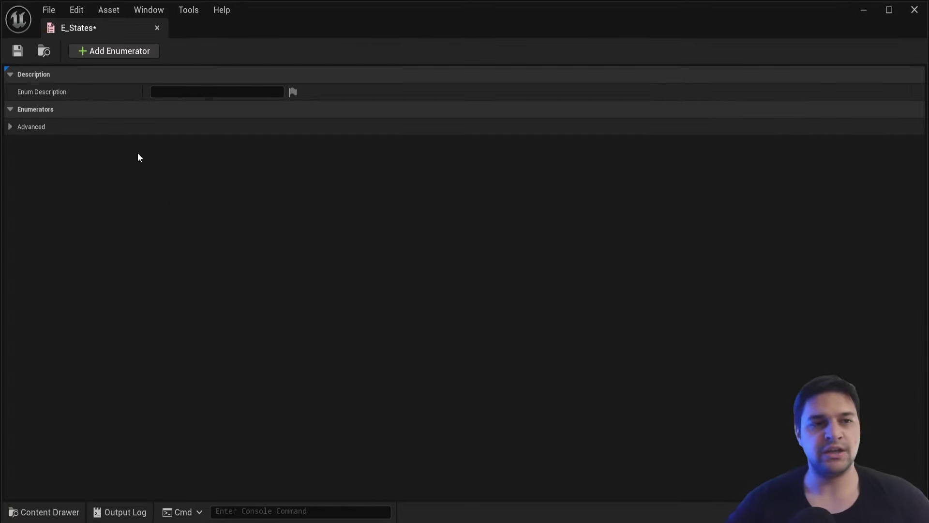
{"action": "left_click", "coordinate": [106, 53]}
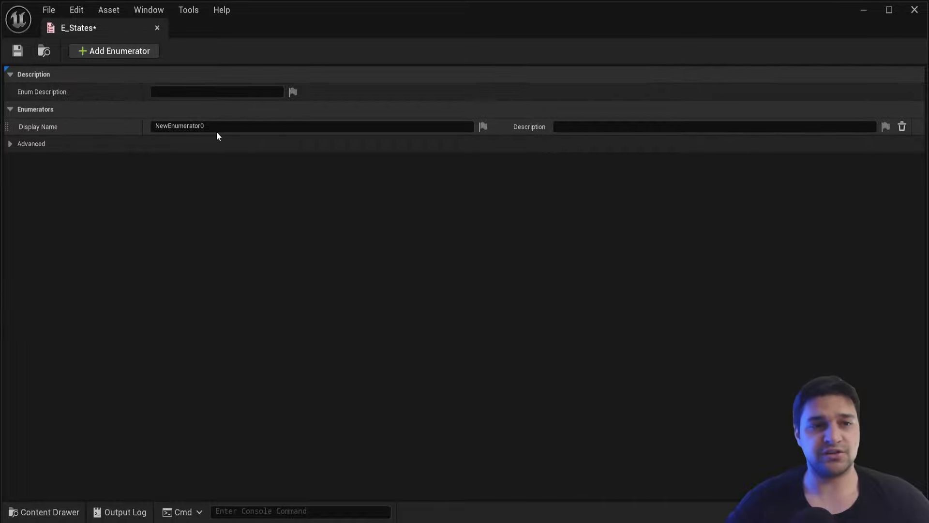
{"action": "left_click", "coordinate": [227, 126]}
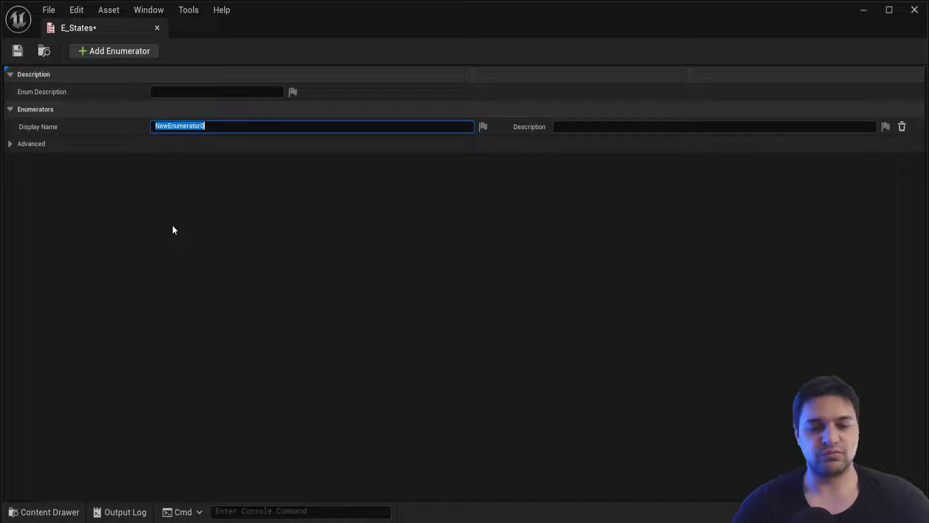
{"action": "type", "text": "Walk"}
{"action": "key", "text": "Return"}
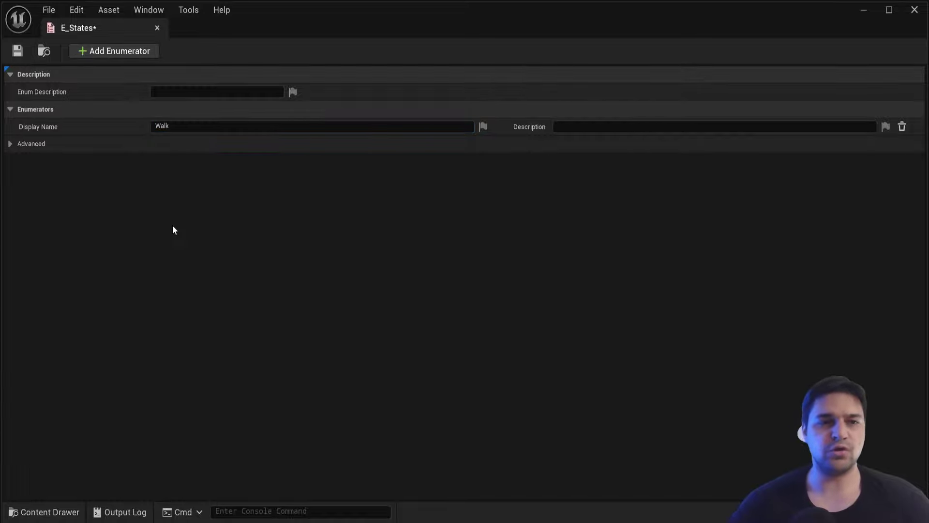
{"action": "left_click", "coordinate": [106, 52]}
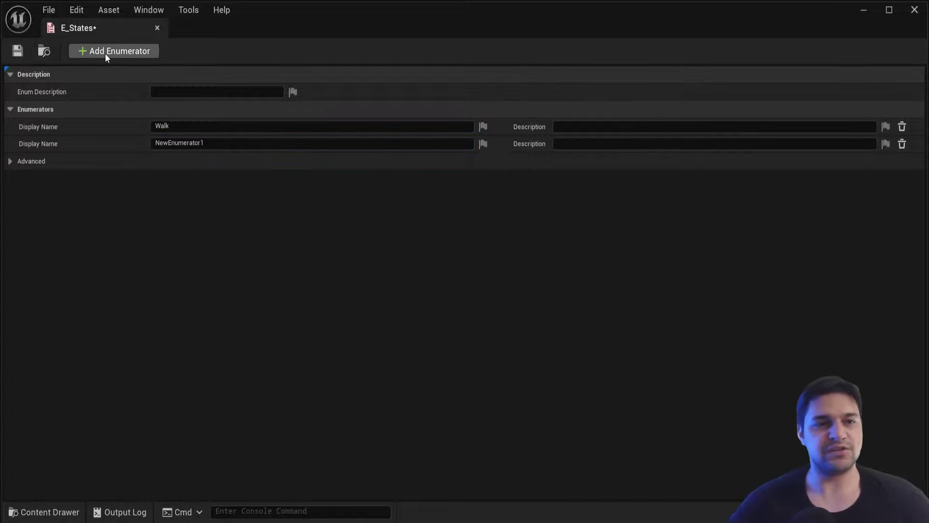
{"action": "left_click", "coordinate": [195, 144]}
{"action": "type", "text": "Run"}
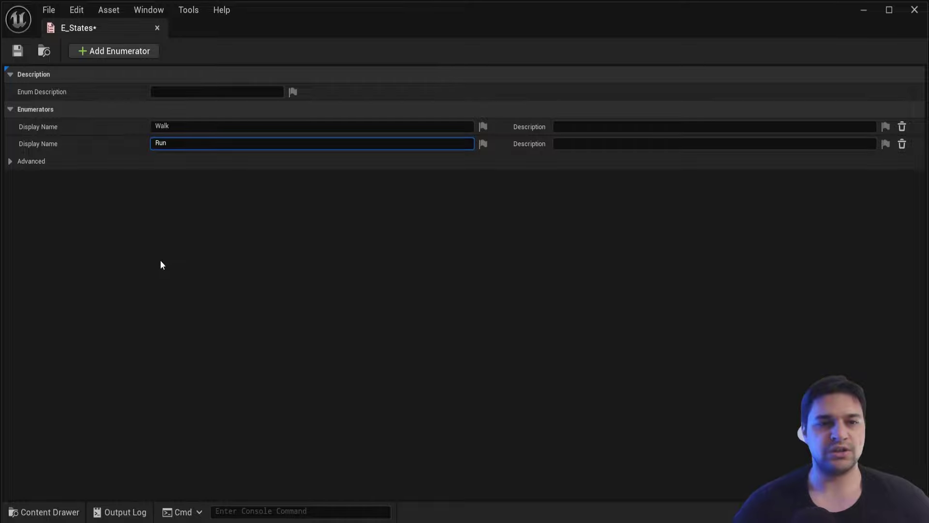
{"action": "key", "text": "Return"}
Add a third enumerator named Sprint, save the enum, and dock its editor beside ThirdPersonMap.
{"action": "left_click", "coordinate": [124, 53]}
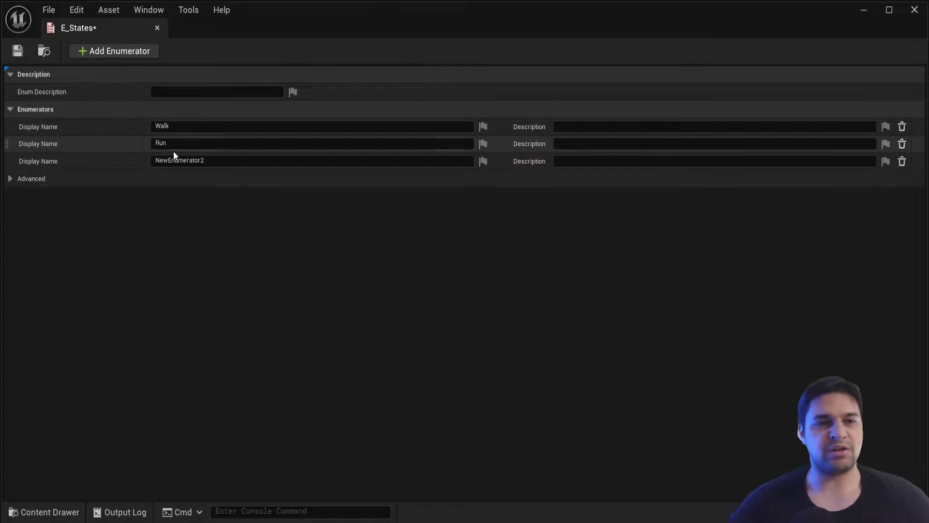
{"action": "left_click", "coordinate": [175, 160]}
{"action": "type", "text": "Sprint"}
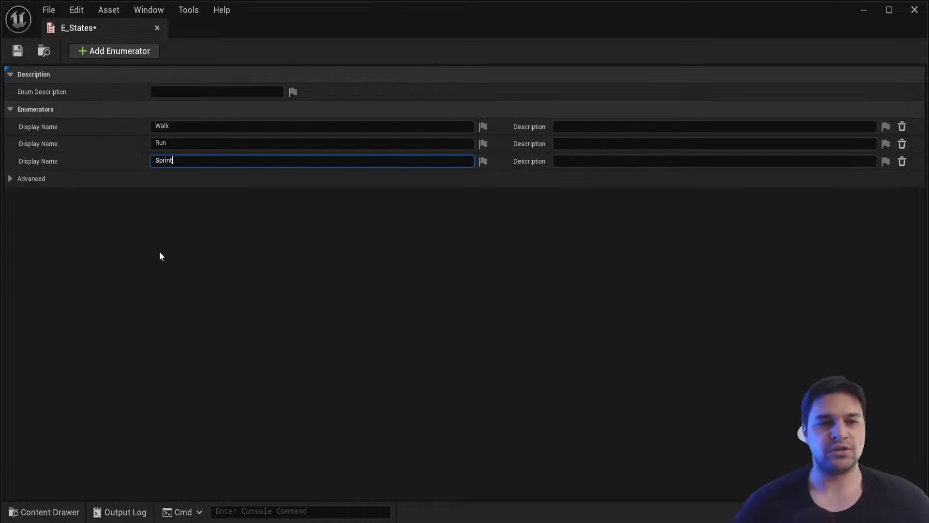
{"action": "key", "text": "Return"}
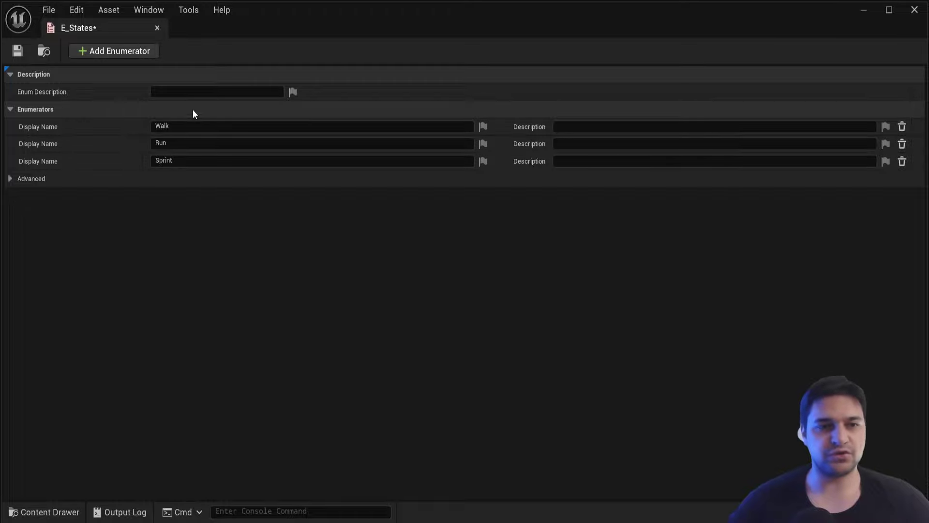
{"action": "left_click", "coordinate": [179, 160]}
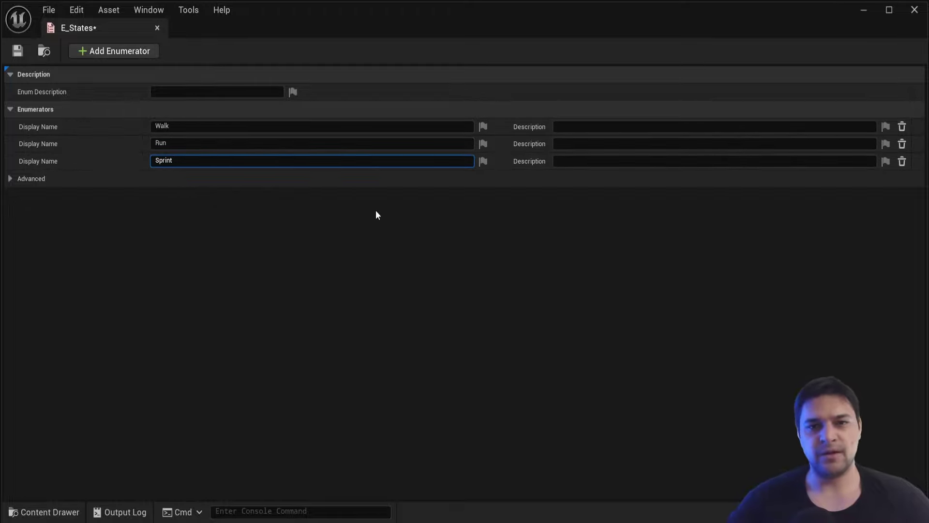
{"action": "left_click", "coordinate": [761, 126]}
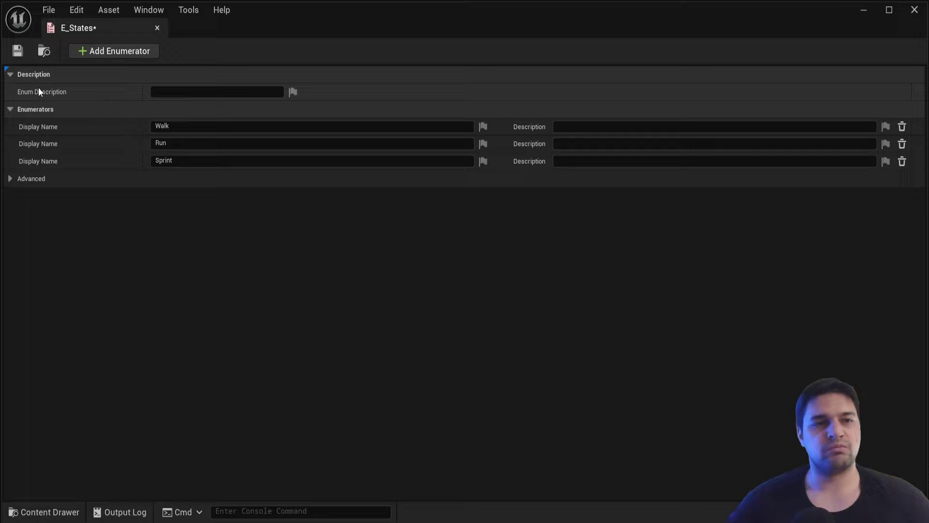
{"action": "left_click", "coordinate": [17, 52]}
{"action": "left_click_drag", "start_coordinate": [98, 40], "coordinate": [210, 31]}
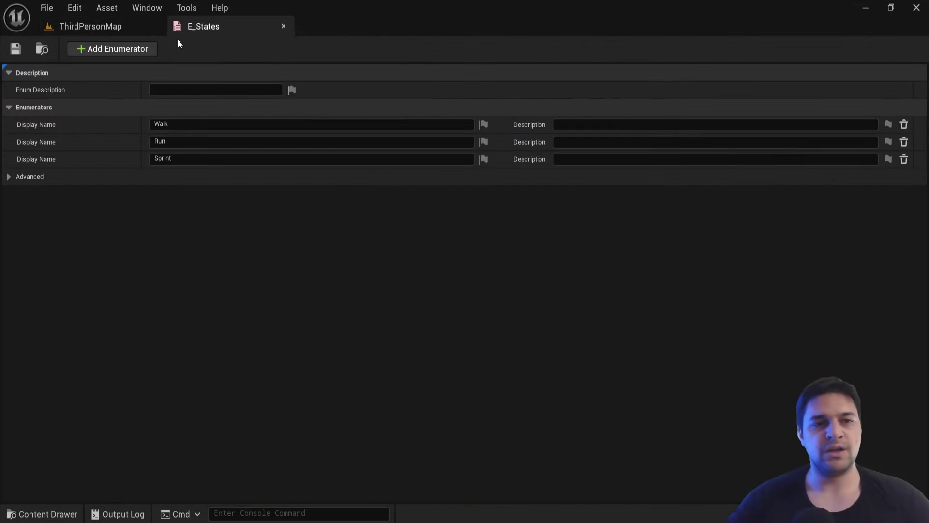
Open BP_ThirdPersonCharacter from ThirdPerson > Blueprints and frame empty space in its Event Graph.
{"action": "left_click", "coordinate": [109, 32]}
{"action": "key", "text": "ctrl+space"}
{"action": "left_click", "coordinate": [280, 388]}
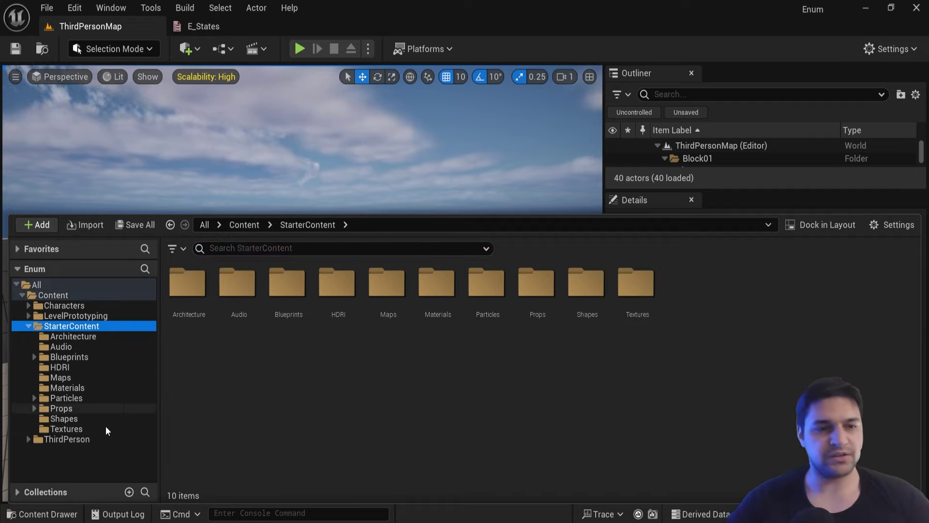
{"action": "left_click", "coordinate": [84, 439]}
{"action": "double_click", "coordinate": [188, 283]}
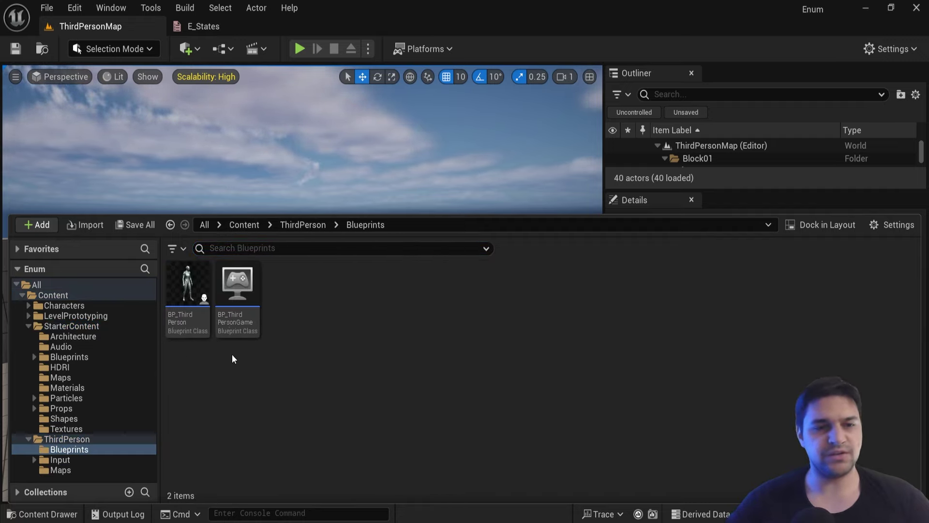
{"action": "left_click", "coordinate": [208, 317]}
{"action": "double_click", "coordinate": [209, 316]}
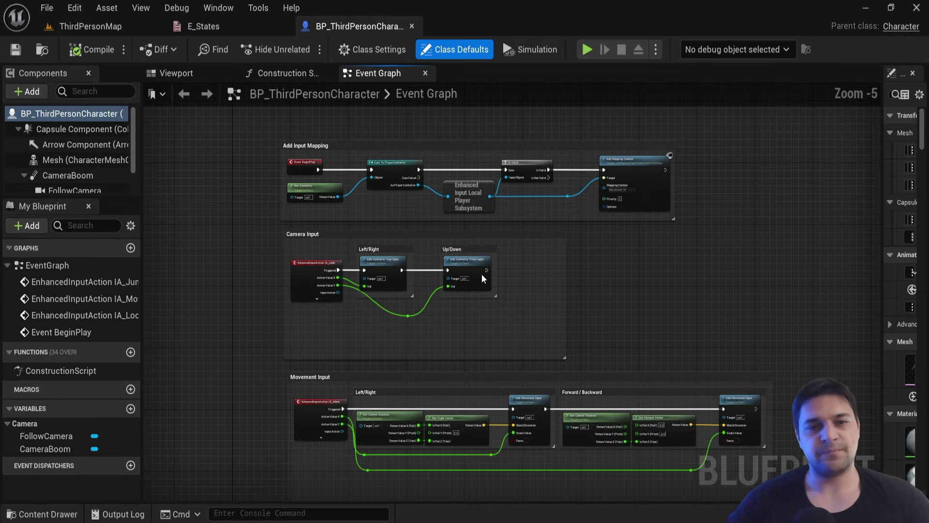
{"action": "scroll", "coordinate": [556, 227], "scroll_direction": "up", "scroll_amount": 4}
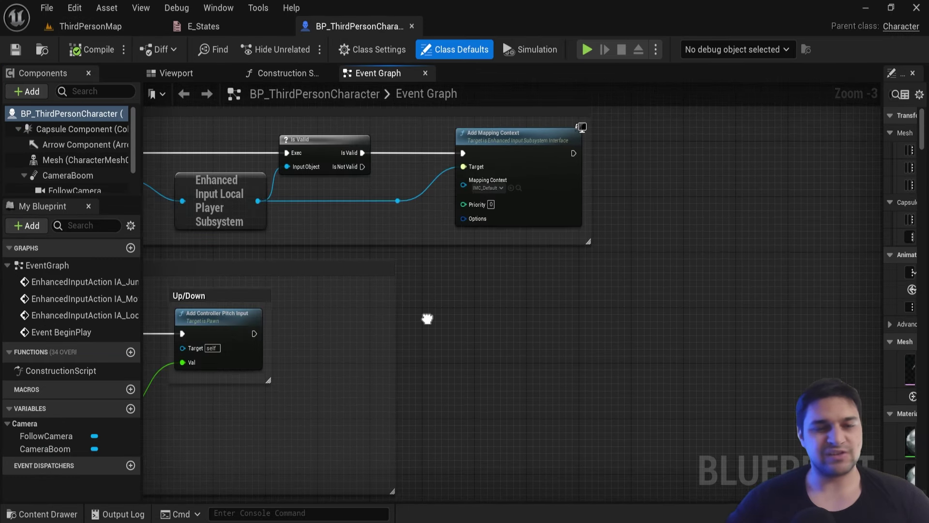
{"action": "right_click_drag", "start_coordinate": [156, 433], "coordinate": [289, 358]}
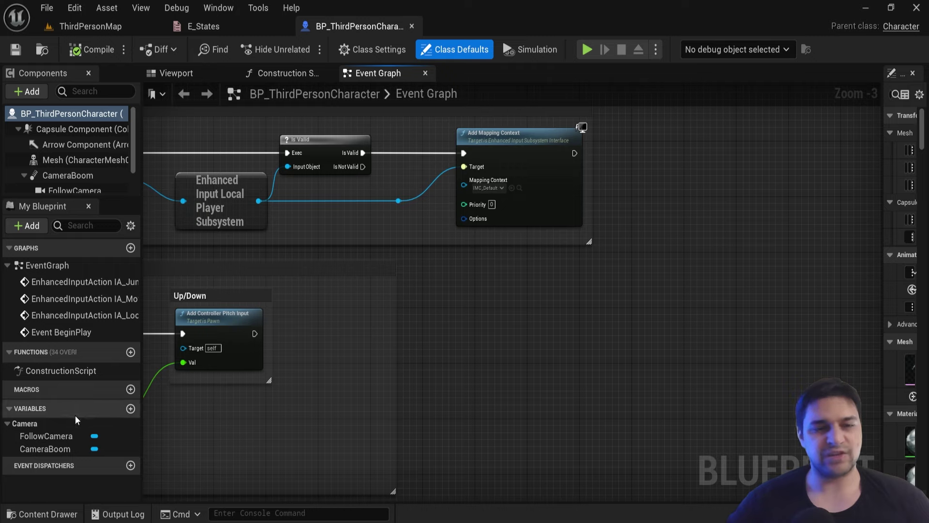
Add a variable named E_States of the E_States enum type and compile the blueprint.
{"action": "left_click", "coordinate": [130, 409]}
{"action": "type", "text": "E_Stat"}
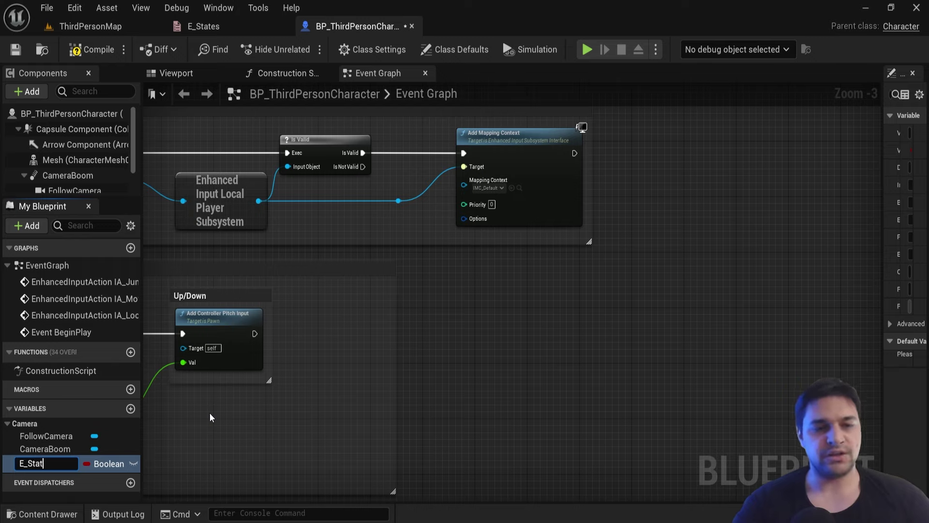
{"action": "type", "text": "es"}
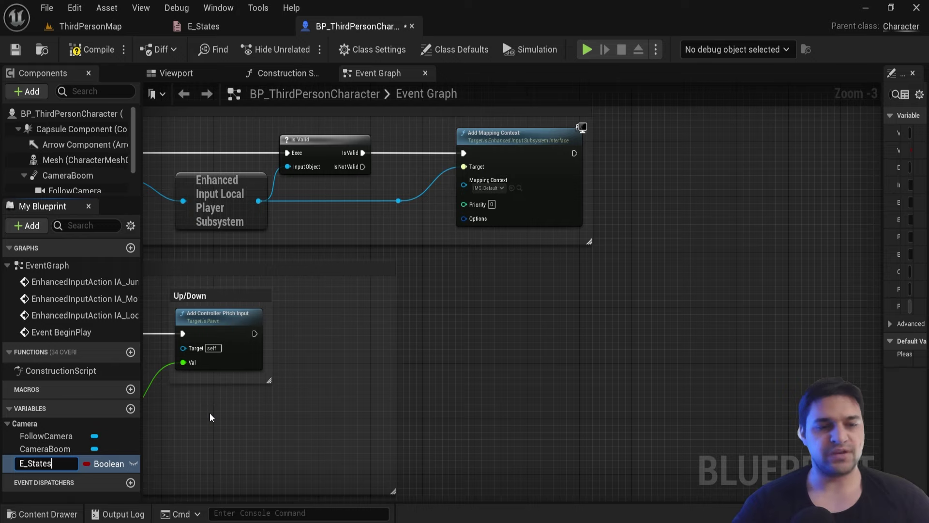
{"action": "key", "text": "Return"}
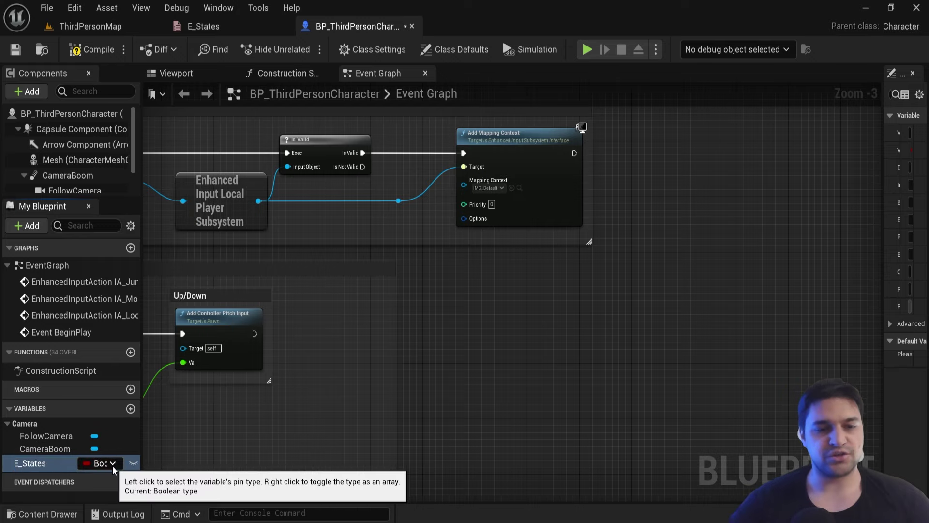
{"action": "left_click", "coordinate": [113, 465]}
{"action": "type", "text": "E"}
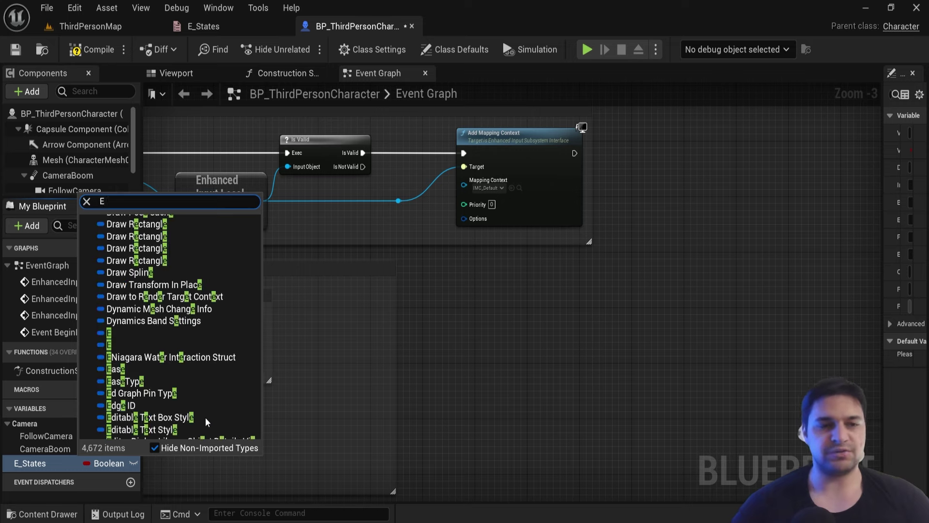
{"action": "type", "text": "_State"}
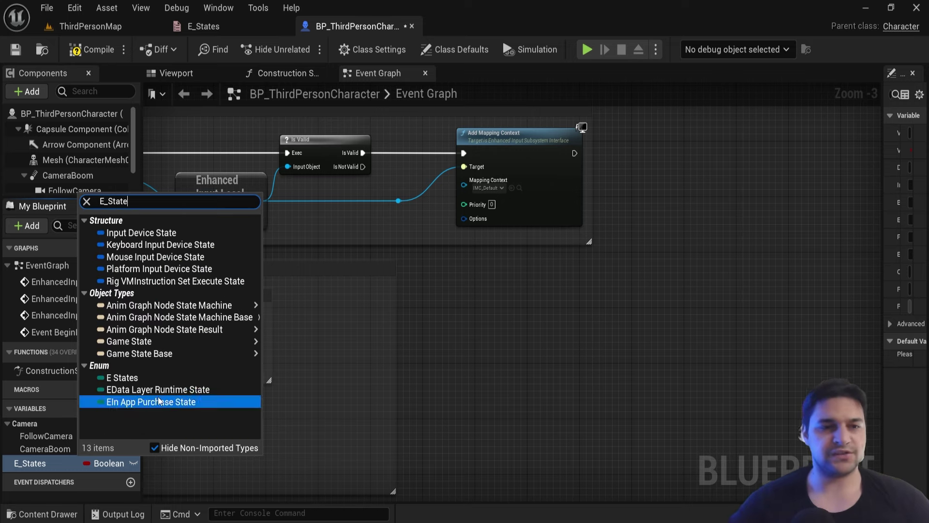
{"action": "left_click", "coordinate": [122, 378]}
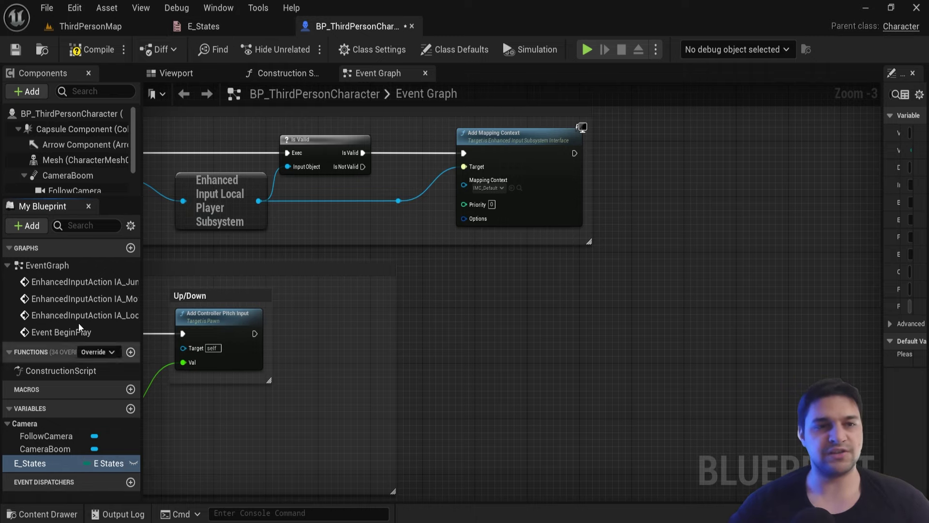
{"action": "left_click", "coordinate": [97, 51]}
{"action": "scroll", "coordinate": [498, 329], "scroll_direction": "down", "scroll_amount": 1}
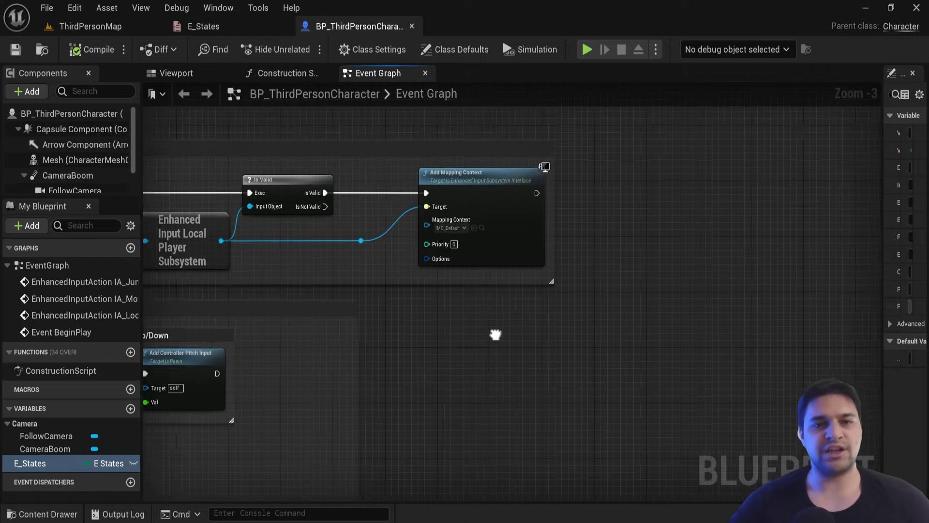
{"action": "scroll", "coordinate": [489, 295], "scroll_direction": "up", "scroll_amount": 1}
{"action": "scroll", "coordinate": [469, 285], "scroll_direction": "up", "scroll_amount": 1}
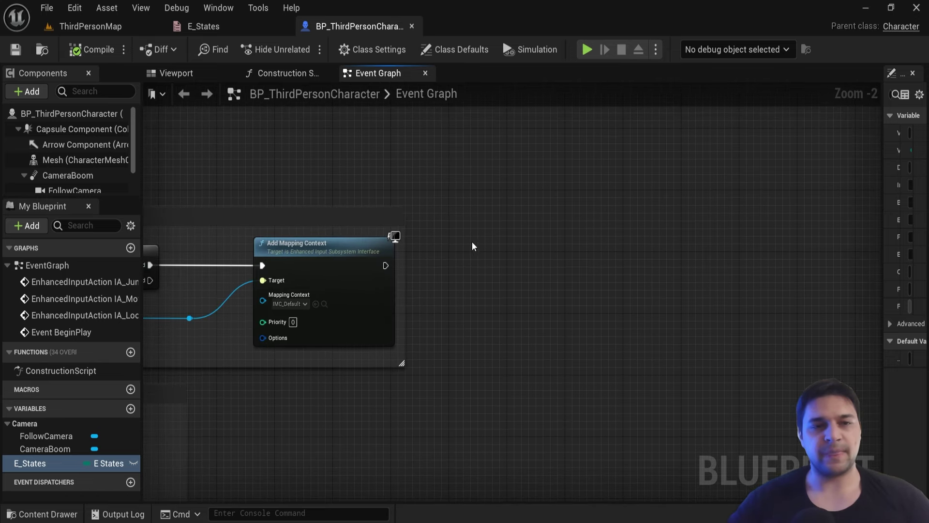
Briefly play-test the level, then stop and return to the character blueprint's Event Graph.
{"action": "left_click", "coordinate": [90, 26]}
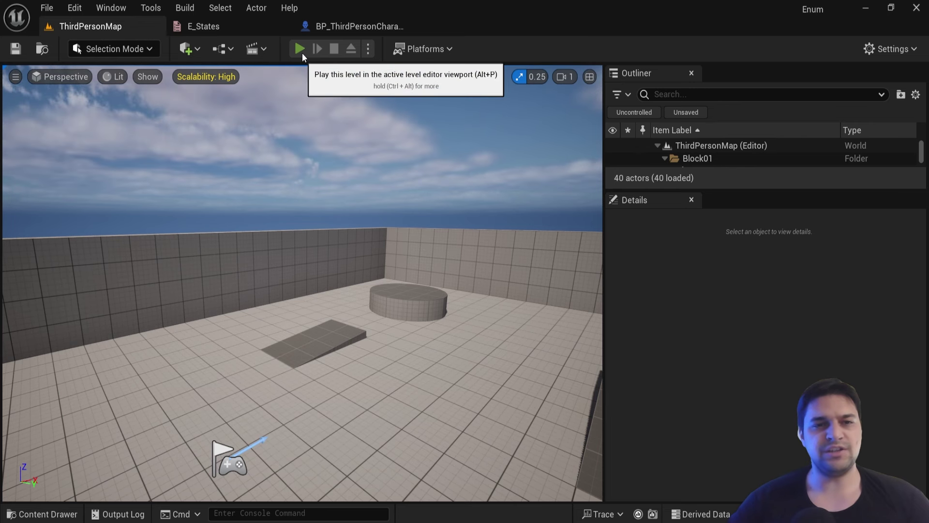
{"action": "left_click", "coordinate": [302, 53]}
{"action": "key", "text": "d"}
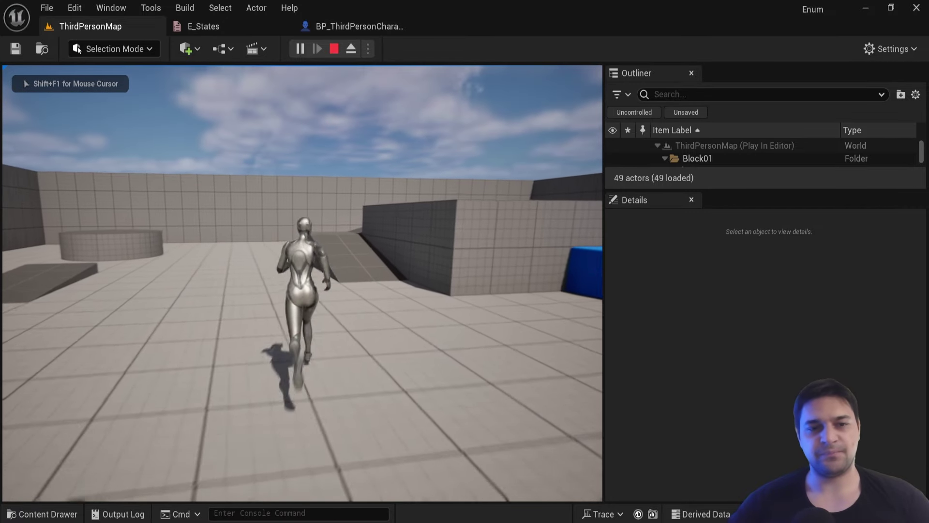
{"action": "key", "text": "Escape"}
{"action": "left_click", "coordinate": [358, 26]}
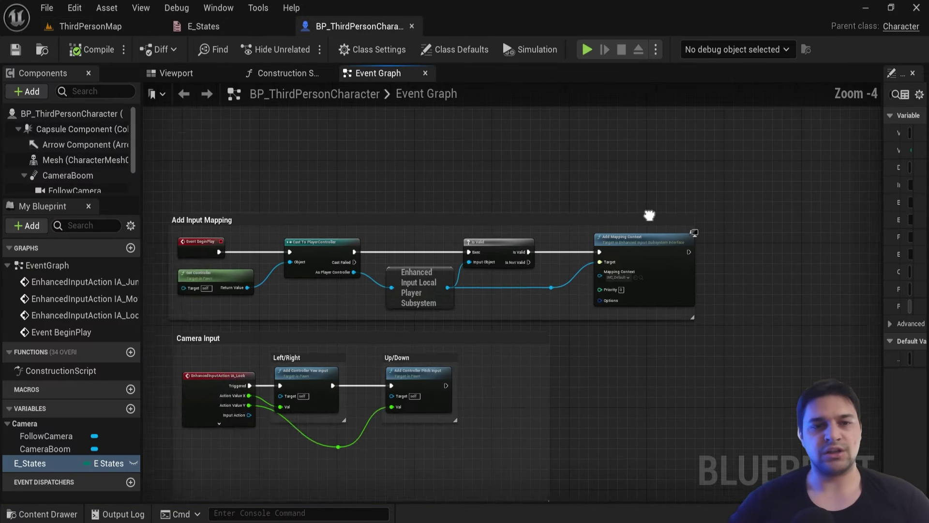
Place a Character Movement reference and add a Set Max Walk Speed node from its pin.
{"action": "scroll", "coordinate": [450, 152], "scroll_direction": "down", "scroll_amount": 3}
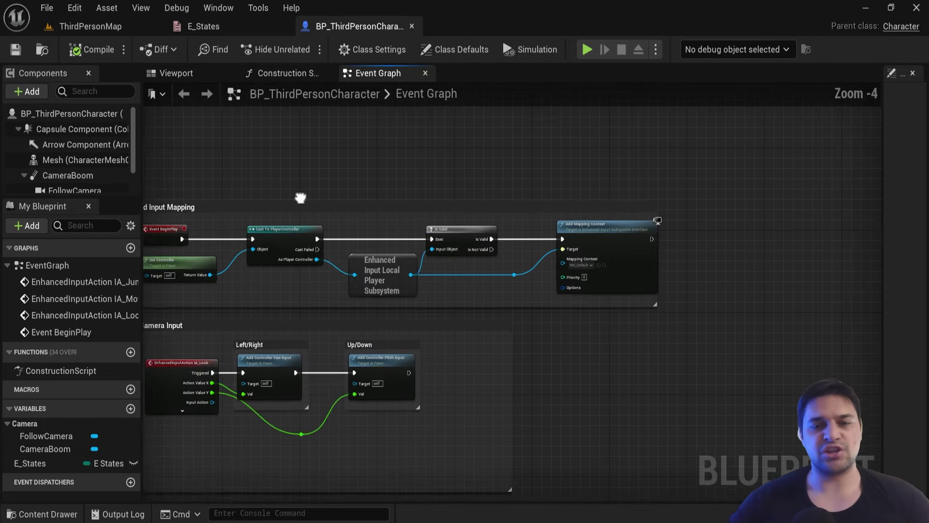
{"action": "scroll", "coordinate": [516, 253], "scroll_direction": "up", "scroll_amount": 3}
{"action": "scroll", "coordinate": [528, 209], "scroll_direction": "up", "scroll_amount": 1}
{"action": "right_click_drag", "start_coordinate": [528, 209], "coordinate": [414, 210]}
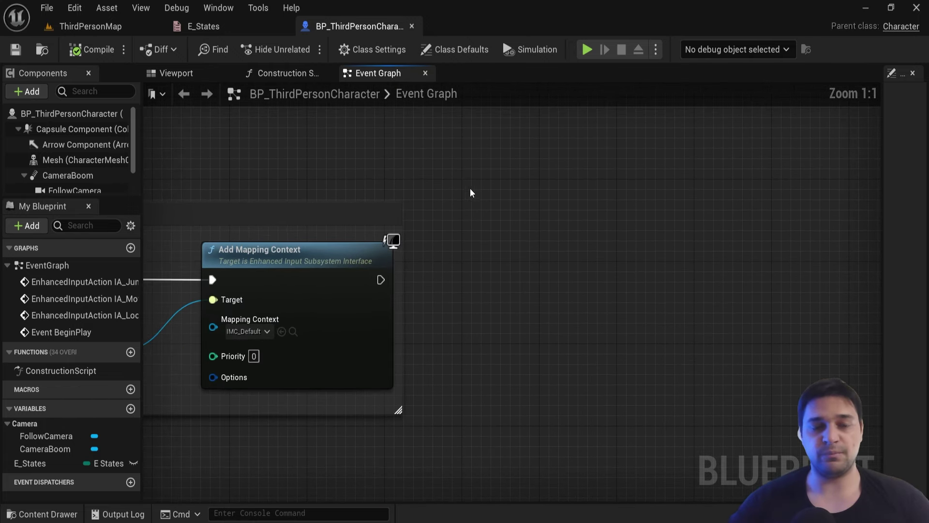
{"action": "scroll", "coordinate": [108, 159], "scroll_direction": "down", "scroll_amount": 1}
{"action": "left_click", "coordinate": [74, 187]}
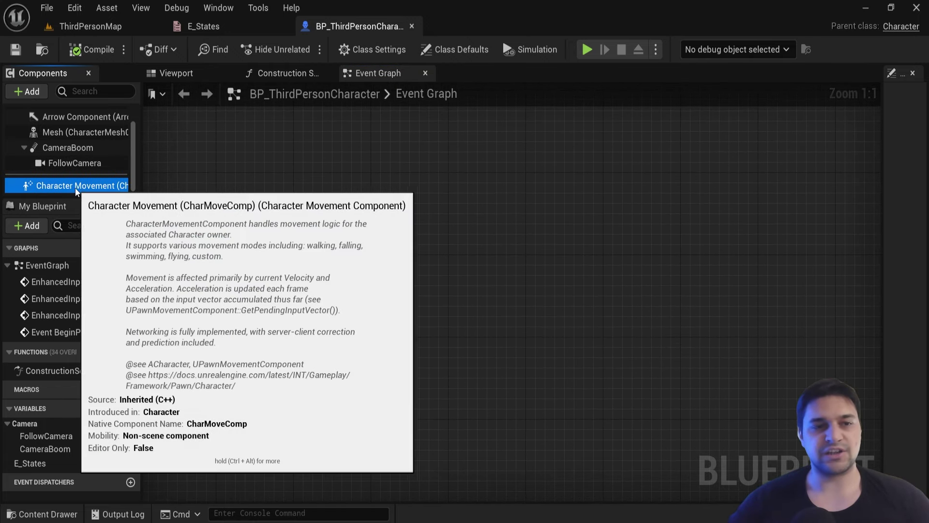
{"action": "left_click_drag", "start_coordinate": [75, 188], "coordinate": [349, 128]}
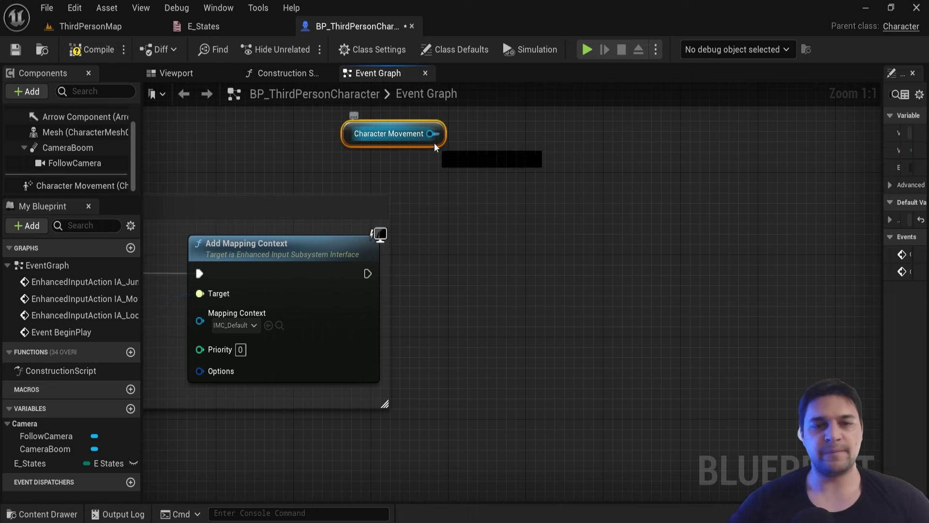
{"action": "left_click_drag", "start_coordinate": [430, 133], "coordinate": [457, 244]}
{"action": "type", "text": "Set max wa"}
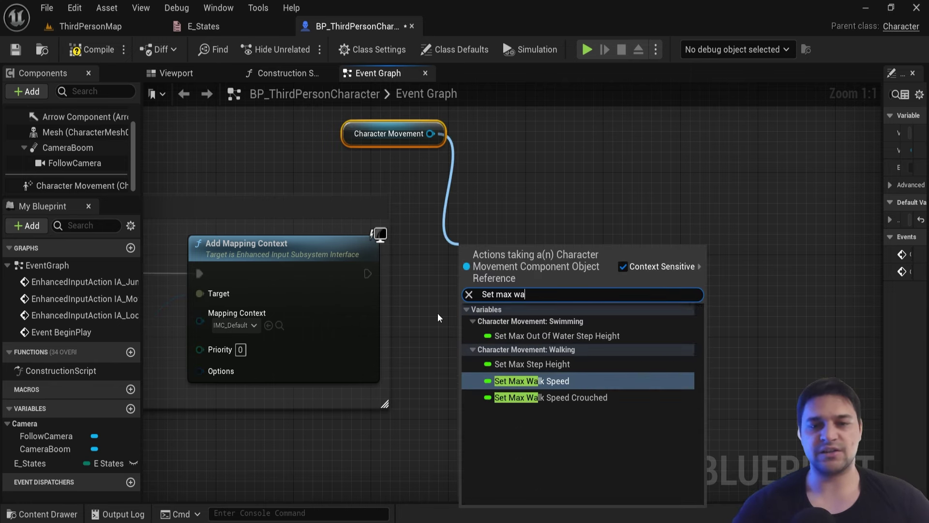
{"action": "type", "text": "lk spee"}
{"action": "key", "text": "Return"}
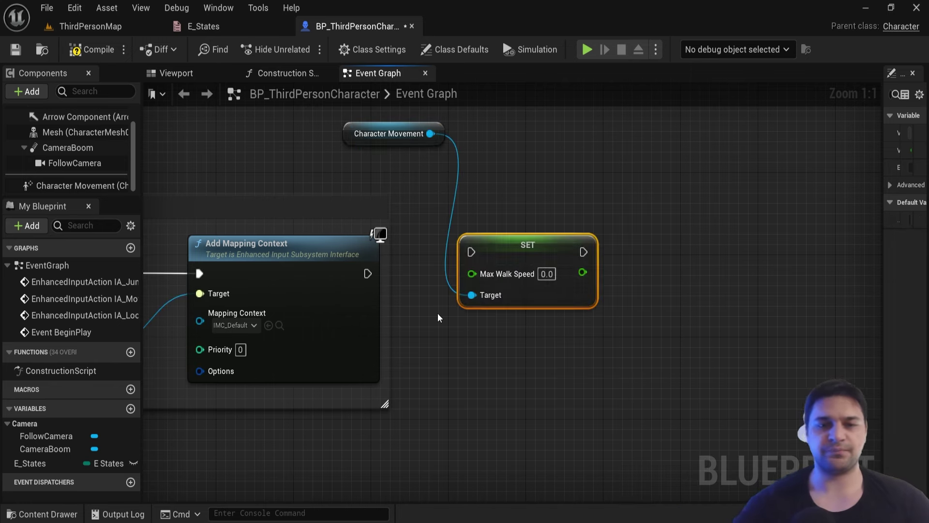
Wire the SET node after Add Mapping Context and set Max Walk Speed to 100.
{"action": "left_click_drag", "start_coordinate": [367, 274], "coordinate": [478, 248]}
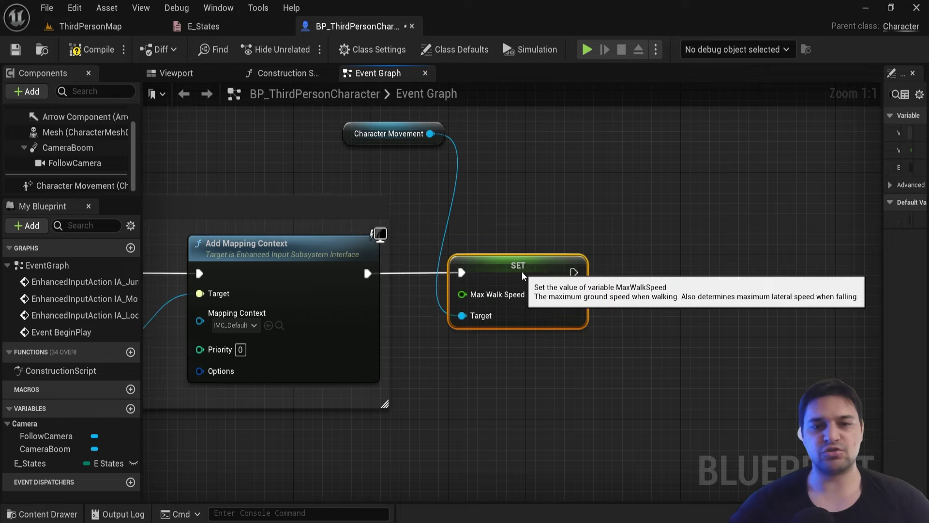
{"action": "left_click_drag", "start_coordinate": [522, 272], "coordinate": [512, 292]}
{"action": "right_click_drag", "start_coordinate": [589, 230], "coordinate": [537, 227]}
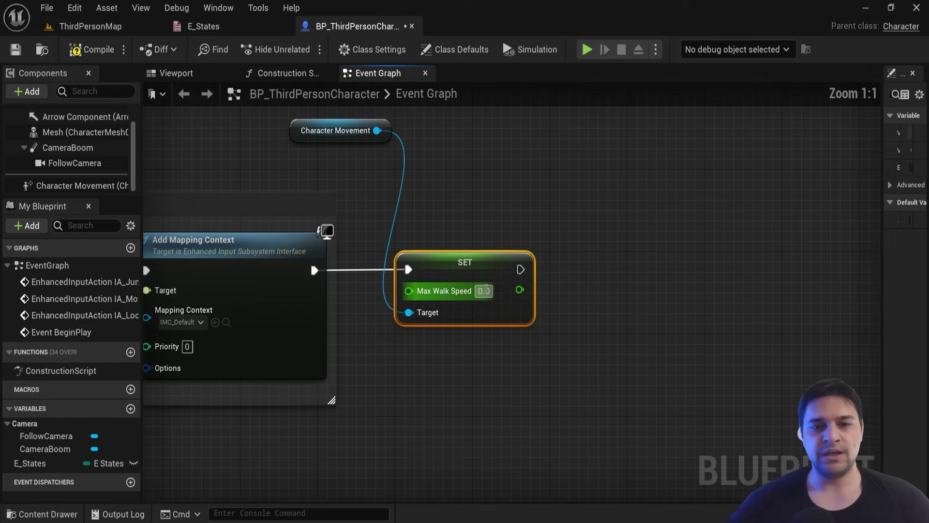
{"action": "type", "text": "100"}
{"action": "left_click", "coordinate": [573, 228]}
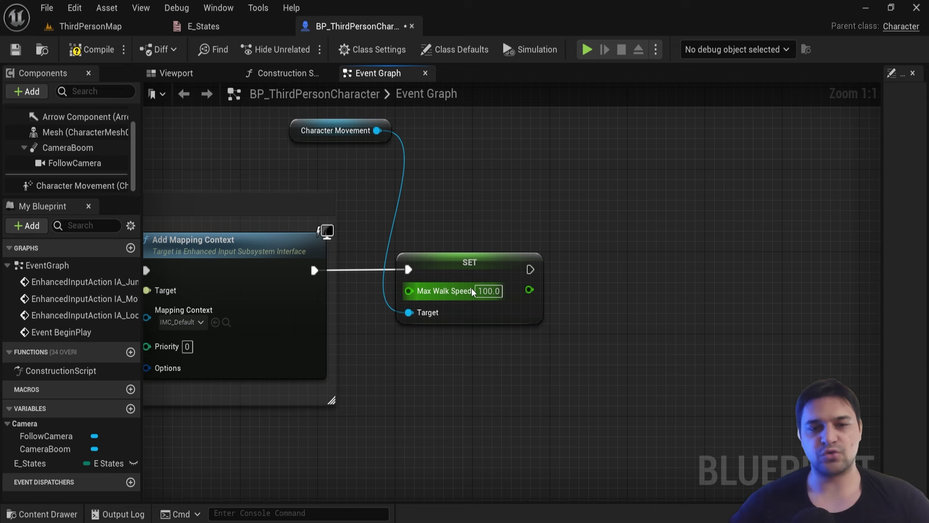
{"action": "scroll", "coordinate": [479, 278], "scroll_direction": "down", "scroll_amount": 1}
{"action": "scroll", "coordinate": [494, 236], "scroll_direction": "down", "scroll_amount": 1}
{"action": "right_click_drag", "start_coordinate": [493, 236], "coordinate": [384, 246]}
{"action": "scroll", "coordinate": [395, 267], "scroll_direction": "up", "scroll_amount": 2}
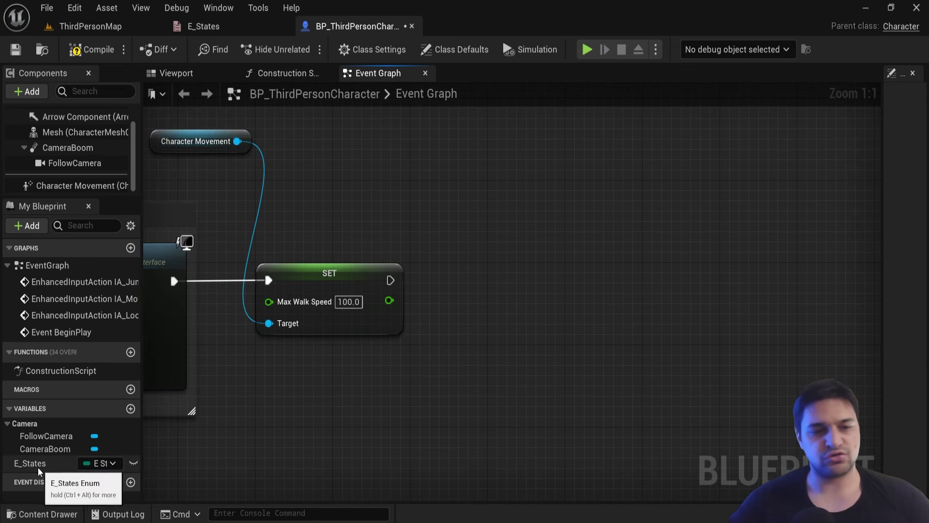
Add a SET E_States node chained after the walk-speed SET, leaving it on Walk.
{"action": "left_click_drag", "start_coordinate": [36, 464], "coordinate": [449, 258]}
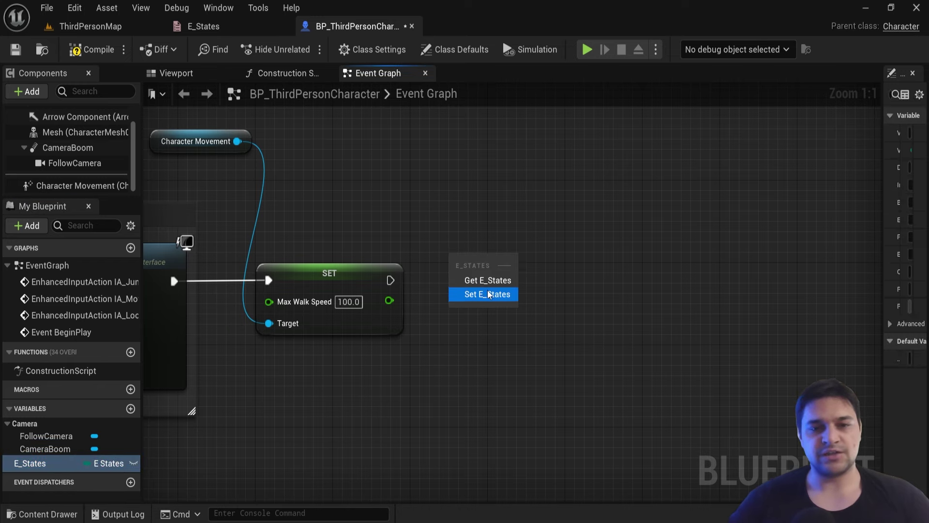
{"action": "left_click", "coordinate": [486, 294]}
{"action": "left_click_drag", "start_coordinate": [391, 296], "coordinate": [460, 285]}
{"action": "left_click", "coordinate": [363, 272]}
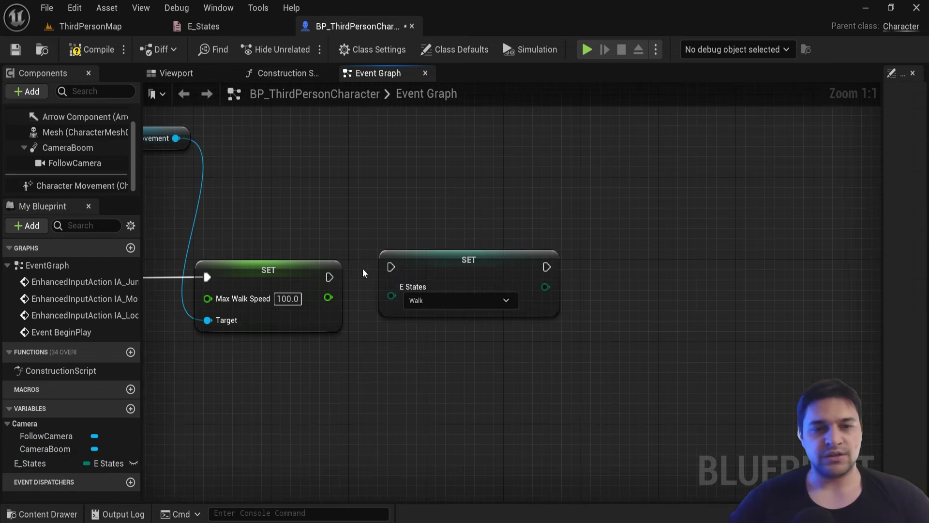
{"action": "left_click_drag", "start_coordinate": [407, 268], "coordinate": [416, 277]}
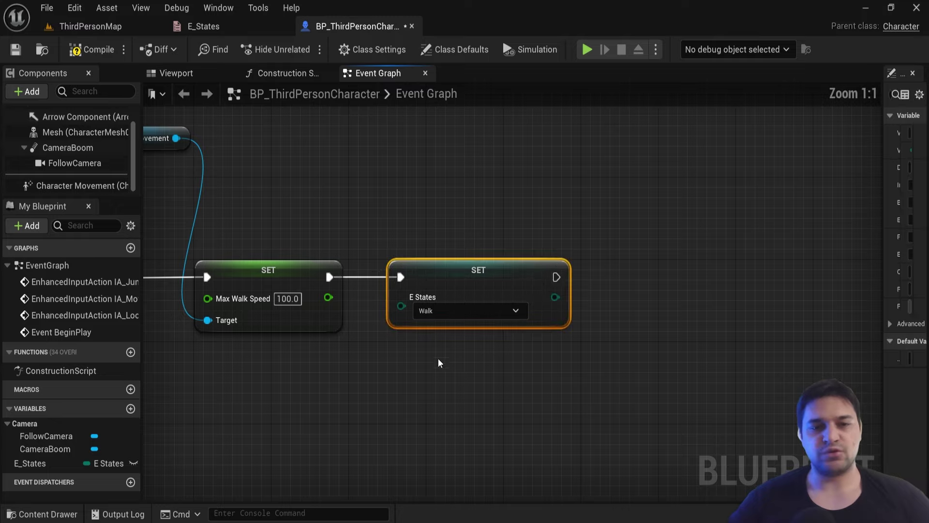
{"action": "left_click", "coordinate": [454, 312]}
{"action": "left_click", "coordinate": [204, 26]}
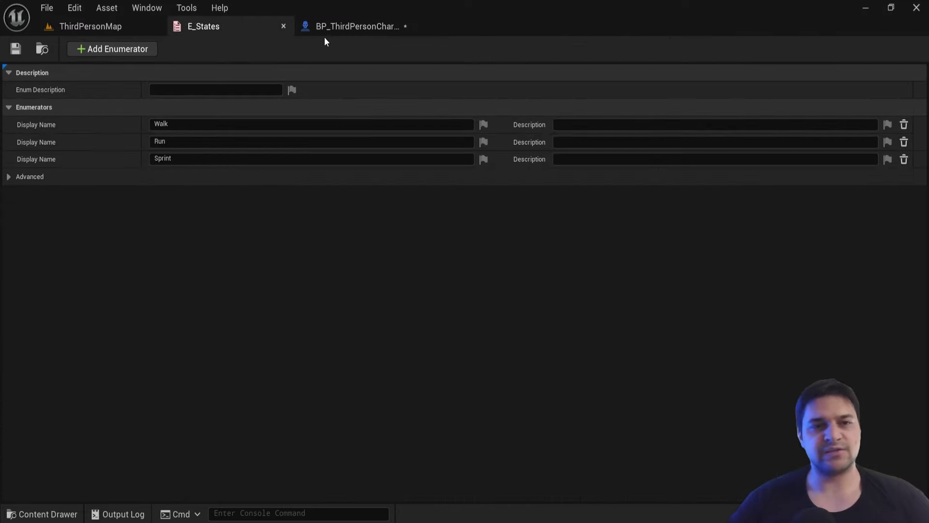
{"action": "left_click", "coordinate": [335, 26]}
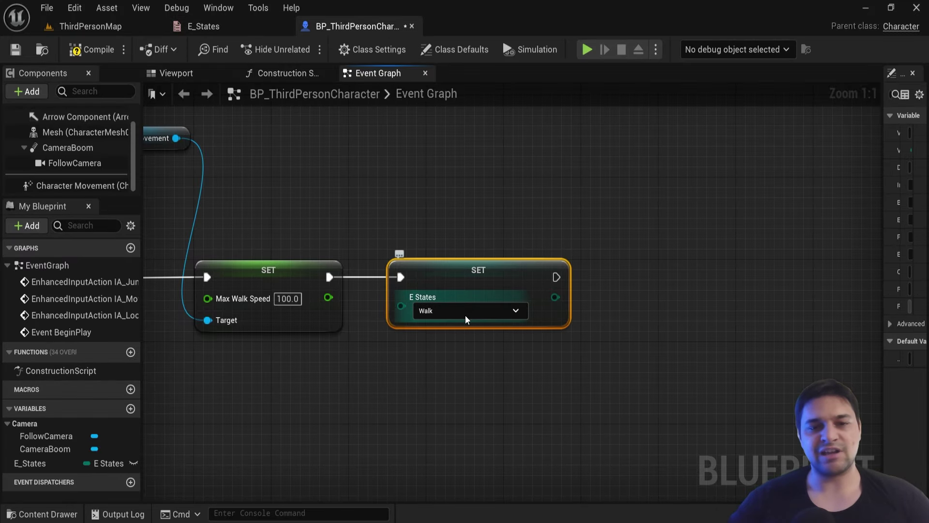
Select and copy the Character Movement and Max Walk Speed SET nodes.
{"action": "scroll", "coordinate": [396, 369], "scroll_direction": "down", "scroll_amount": 1}
{"action": "scroll", "coordinate": [396, 370], "scroll_direction": "down", "scroll_amount": 2}
{"action": "right_click_drag", "start_coordinate": [396, 369], "coordinate": [543, 355]}
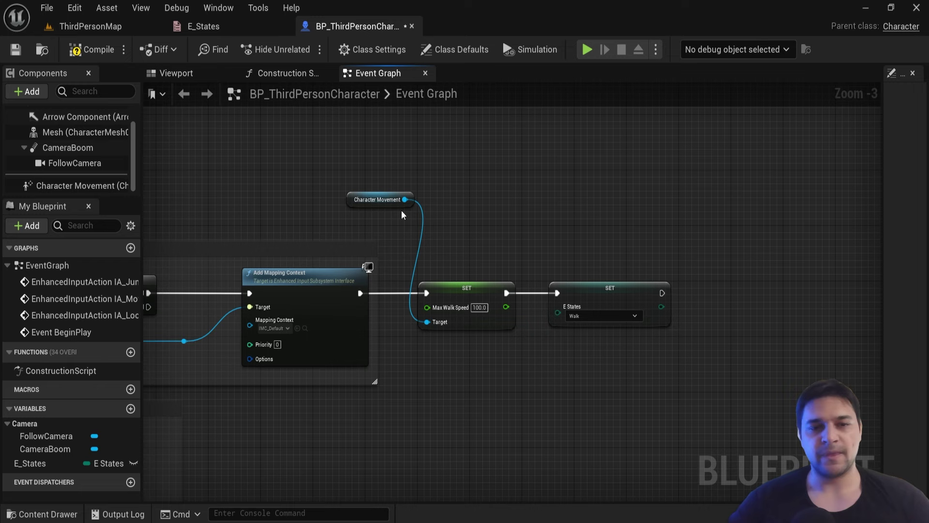
{"action": "left_click_drag", "start_coordinate": [386, 168], "coordinate": [523, 329]}
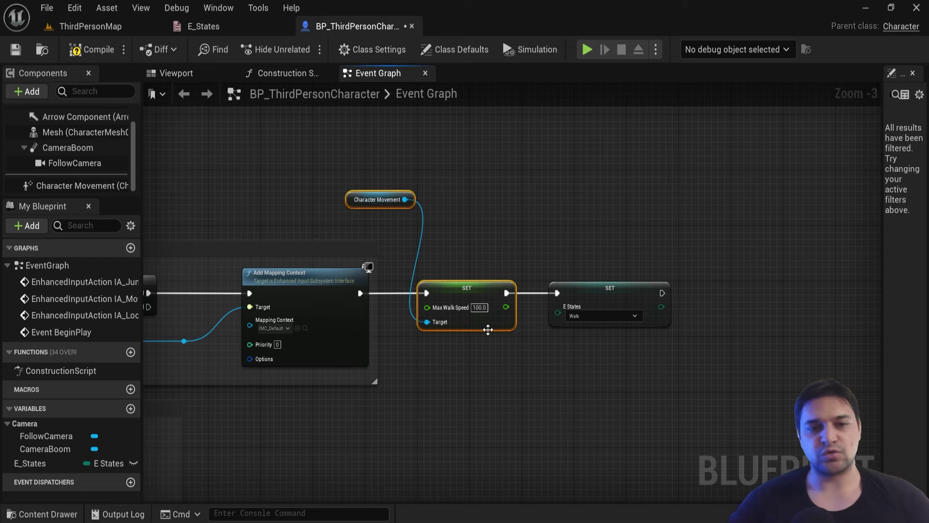
{"action": "key", "text": "Home"}
{"action": "left_click", "coordinate": [595, 361]}
{"action": "right_click_drag", "start_coordinate": [596, 361], "coordinate": [559, 348]}
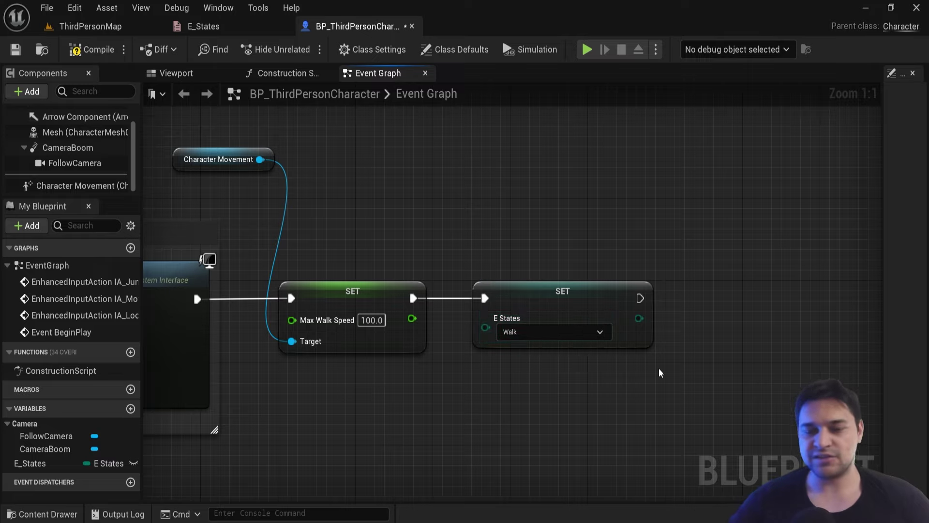
Reselect Character Movement and the walk-speed SET node, then frame empty space below the BeginPlay chain.
{"action": "scroll", "coordinate": [582, 295], "scroll_direction": "down", "scroll_amount": 2}
{"action": "scroll", "coordinate": [536, 270], "scroll_direction": "down", "scroll_amount": 1}
{"action": "scroll", "coordinate": [537, 270], "scroll_direction": "up", "scroll_amount": 2}
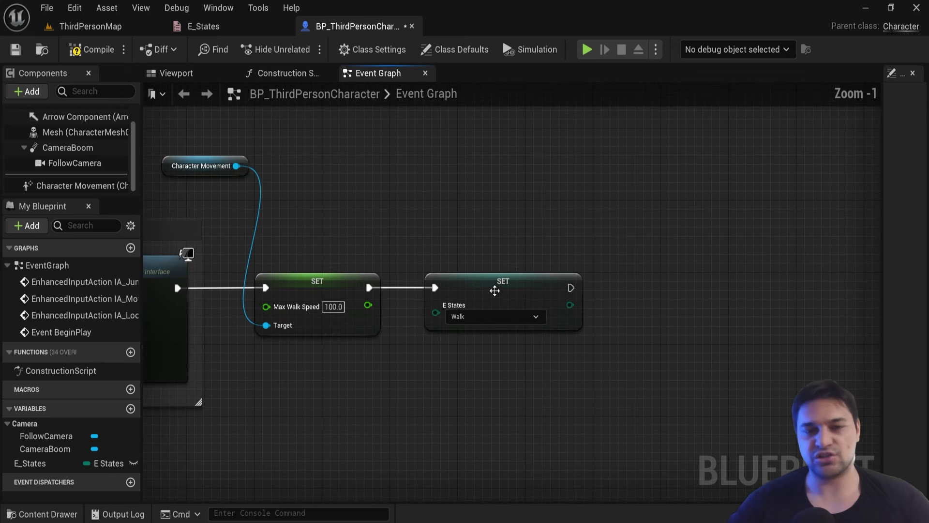
{"action": "scroll", "coordinate": [487, 305], "scroll_direction": "up", "scroll_amount": 1}
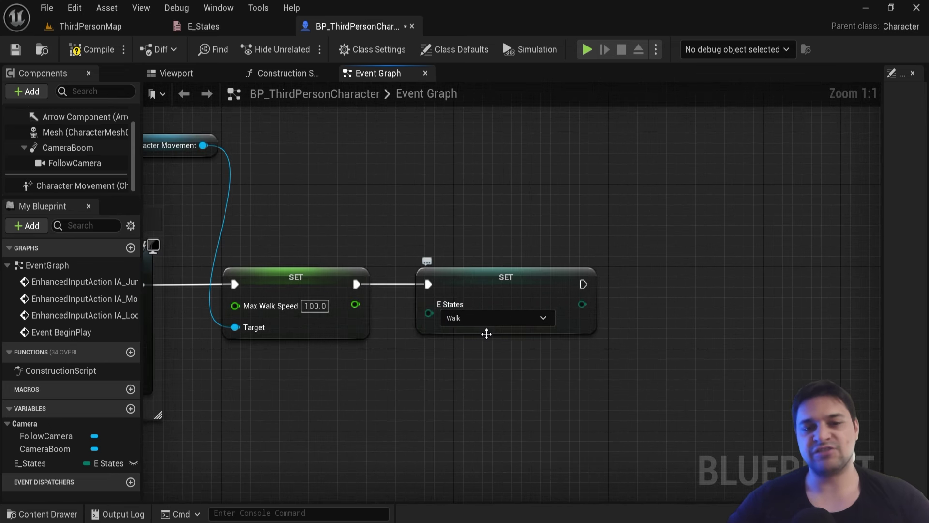
{"action": "right_click_drag", "start_coordinate": [344, 222], "coordinate": [494, 276]}
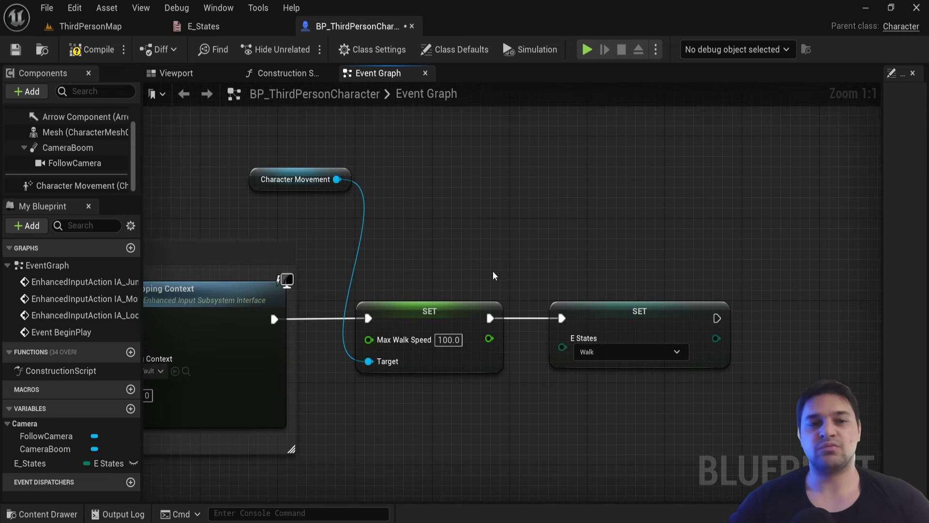
{"action": "left_click_drag", "start_coordinate": [322, 134], "coordinate": [381, 118]}
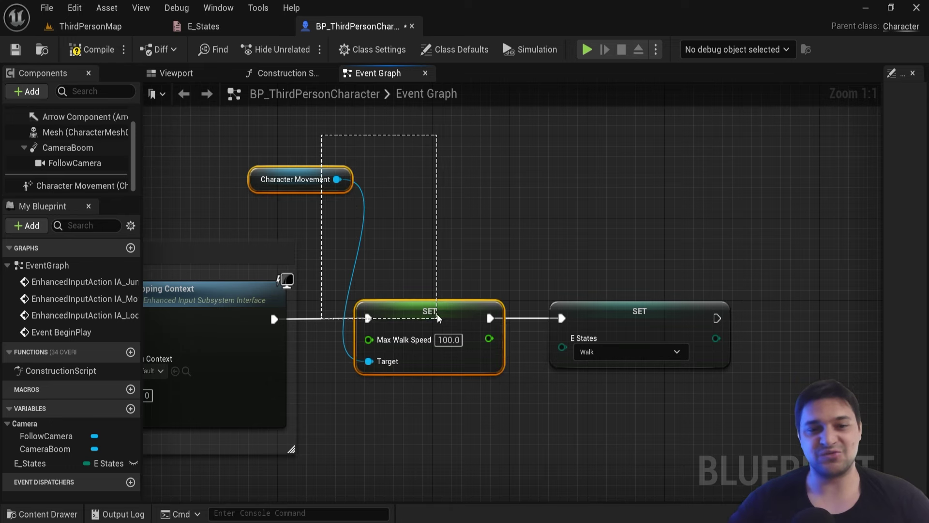
{"action": "scroll", "coordinate": [426, 290], "scroll_direction": "down", "scroll_amount": 2}
{"action": "scroll", "coordinate": [510, 394], "scroll_direction": "down", "scroll_amount": 1}
{"action": "right_click_drag", "start_coordinate": [510, 394], "coordinate": [420, 276]}
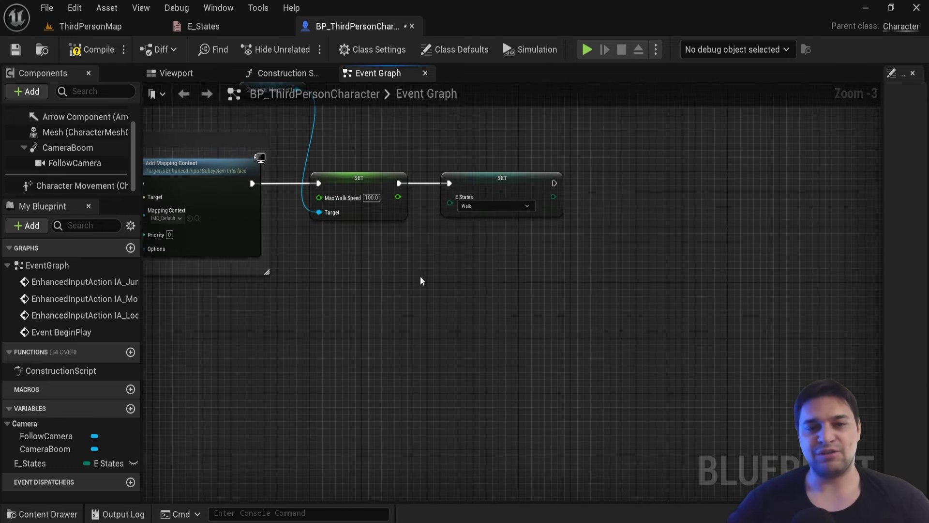
{"action": "scroll", "coordinate": [324, 294], "scroll_direction": "up", "scroll_amount": 2}
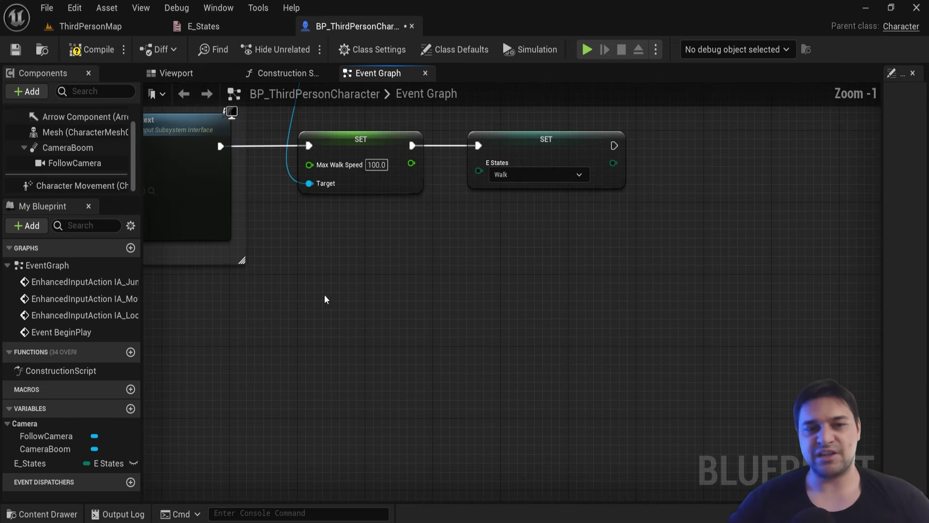
Add a Left Shift key event node to the Event Graph.
{"action": "right_click", "coordinate": [303, 314]}
{"action": "type", "text": "Sh"}
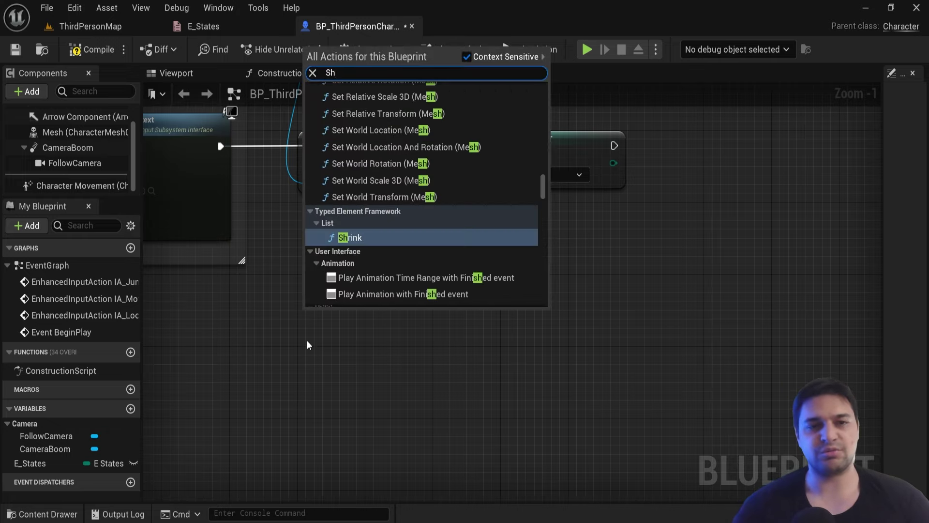
{"action": "type", "text": "ift left"}
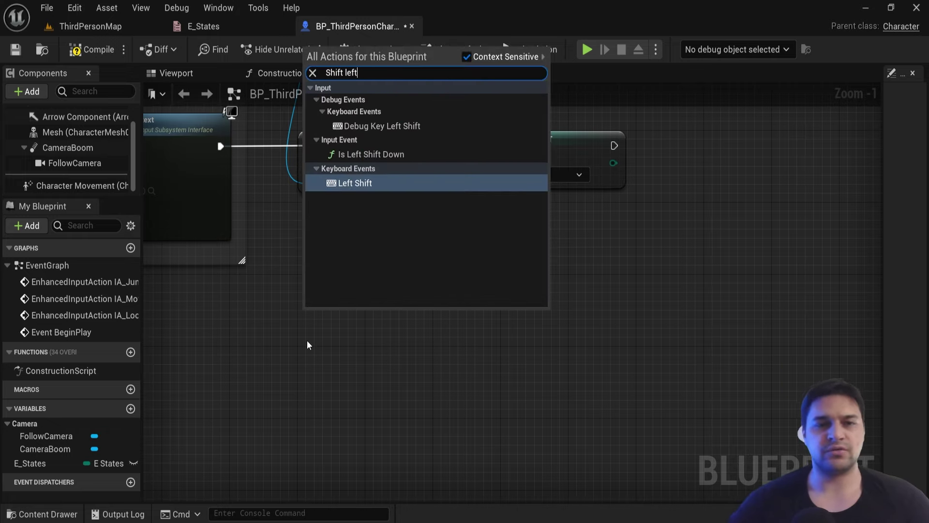
{"action": "left_click", "coordinate": [360, 183]}
{"action": "scroll", "coordinate": [389, 247], "scroll_direction": "down", "scroll_amount": 2}
{"action": "scroll", "coordinate": [390, 247], "scroll_direction": "up", "scroll_amount": 1}
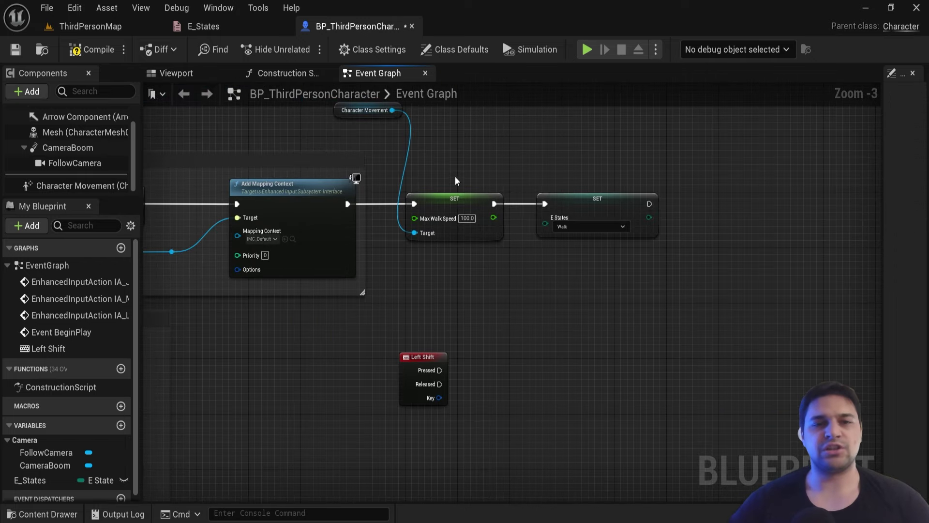
{"action": "right_click_drag", "start_coordinate": [390, 247], "coordinate": [368, 118]}
{"action": "right_click_drag", "start_coordinate": [511, 383], "coordinate": [452, 216]}
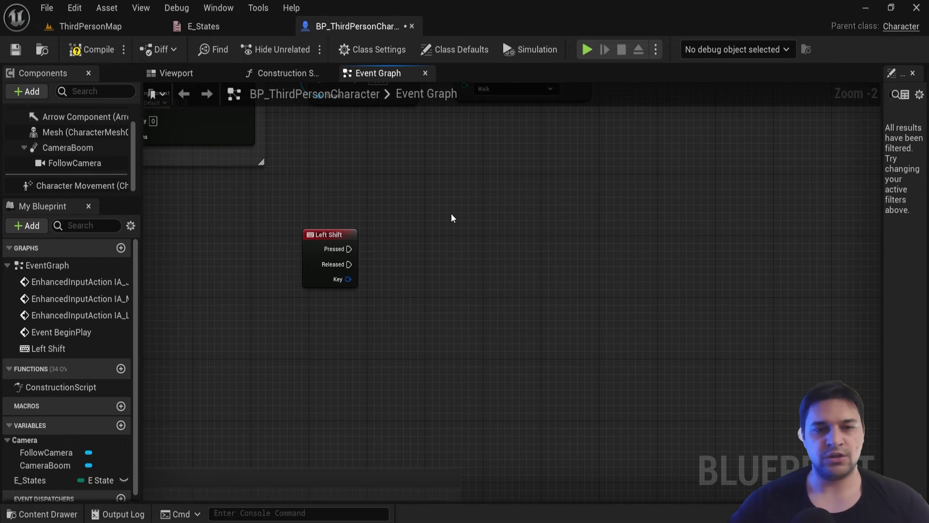
Paste the Character Movement and Max Walk Speed setter, wire Left Shift Pressed into it, set speed 300.0.
{"action": "key", "text": "ctrl+v"}
{"action": "mouse_move", "coordinate": [473, 374]}
{"action": "left_mouse_down"}
{"action": "mouse_move", "coordinate": [381, 415]}
{"action": "mouse_move", "coordinate": [475, 245]}
{"action": "left_mouse_up"}
{"action": "left_click", "coordinate": [381, 414]}
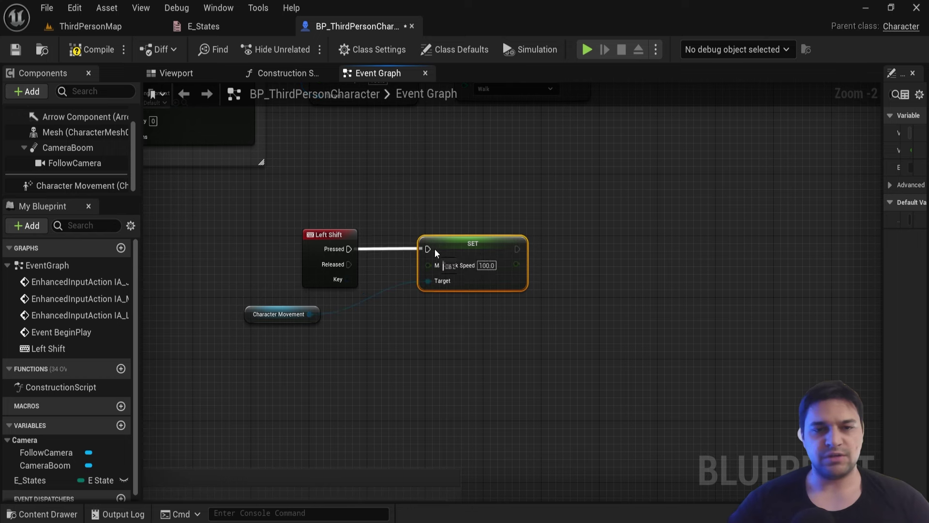
{"action": "scroll", "coordinate": [576, 276], "scroll_direction": "up", "scroll_amount": 2}
{"action": "left_click", "coordinate": [452, 261]}
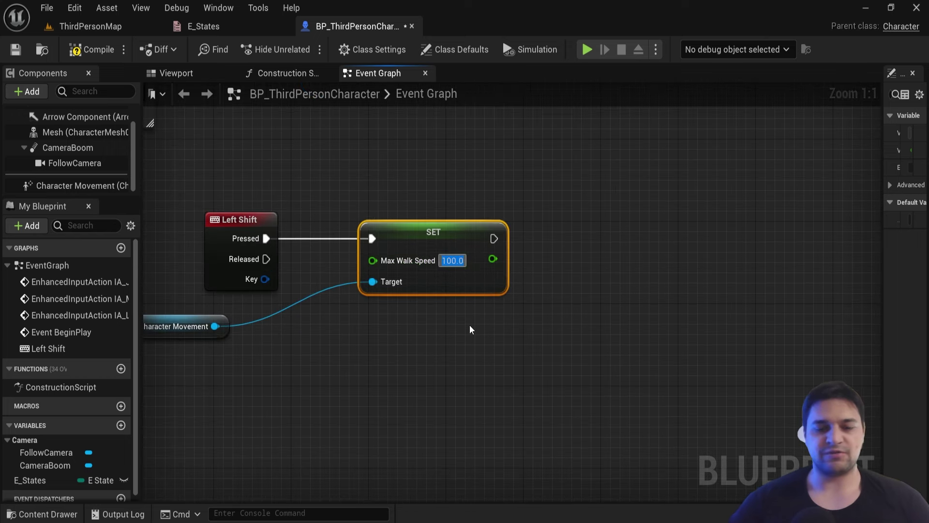
{"action": "type", "text": "300"}
{"action": "key", "text": "Return"}
Copy the existing Walk E States setter and paste it beside the walk speed setter.
{"action": "left_click", "coordinate": [469, 329]}
{"action": "right_click_drag", "start_coordinate": [469, 329], "coordinate": [409, 351]}
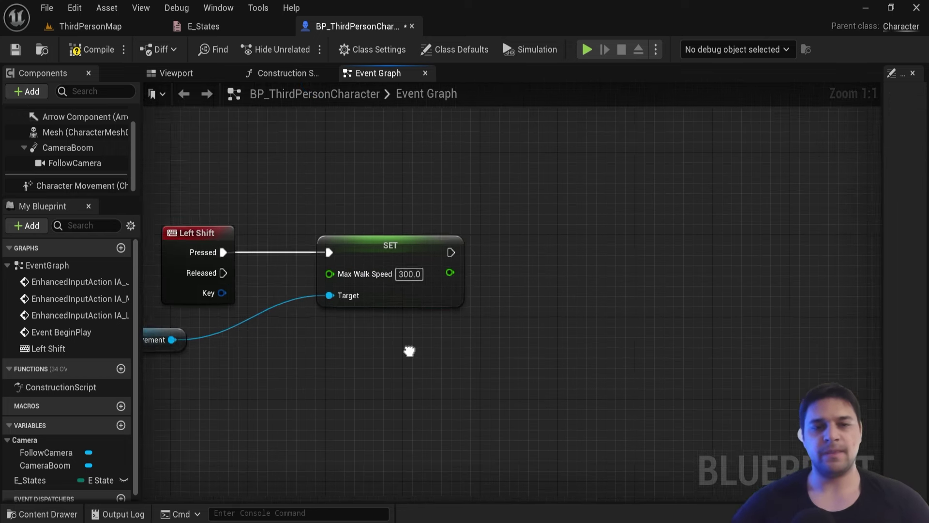
{"action": "scroll", "coordinate": [409, 351], "scroll_direction": "down", "scroll_amount": 3}
{"action": "left_click", "coordinate": [402, 174]}
{"action": "scroll", "coordinate": [442, 246], "scroll_direction": "up", "scroll_amount": 2}
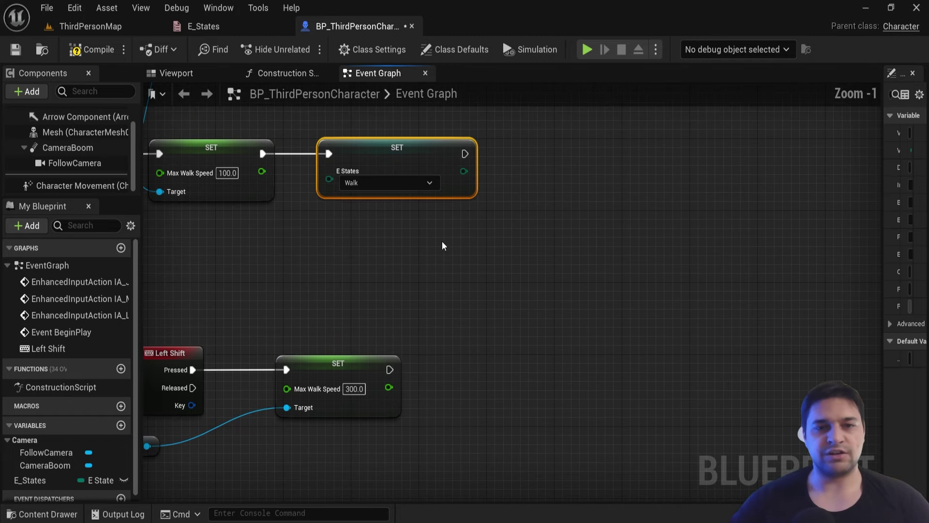
{"action": "right_click_drag", "start_coordinate": [442, 246], "coordinate": [481, 260]}
{"action": "key", "text": "ctrl+c"}
{"action": "right_click_drag", "start_coordinate": [500, 297], "coordinate": [473, 333]}
{"action": "key", "text": "ctrl+v"}
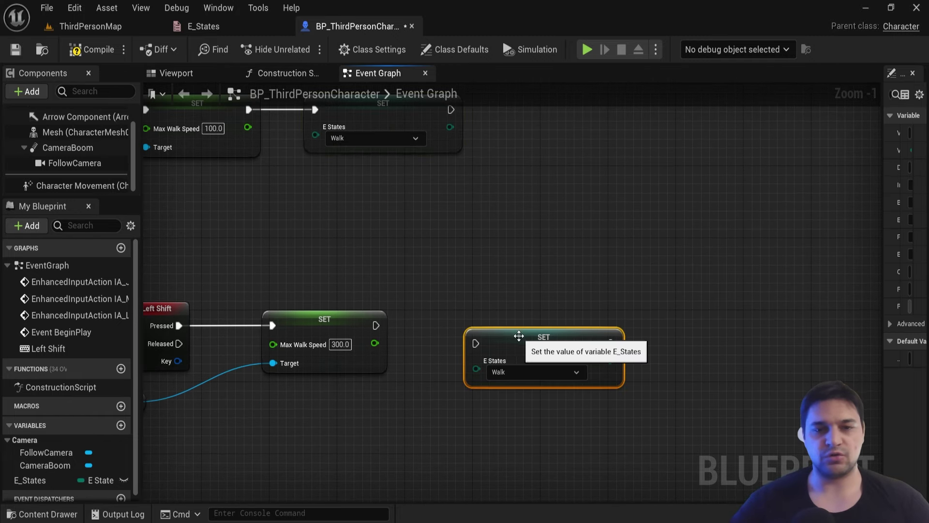
{"action": "left_click_drag", "start_coordinate": [519, 336], "coordinate": [494, 327]}
Chain the new E States setter after the walk speed SET and set it to Run.
{"action": "left_click_drag", "start_coordinate": [377, 325], "coordinate": [390, 329]}
{"action": "left_click_drag", "start_coordinate": [451, 332], "coordinate": [453, 334]}
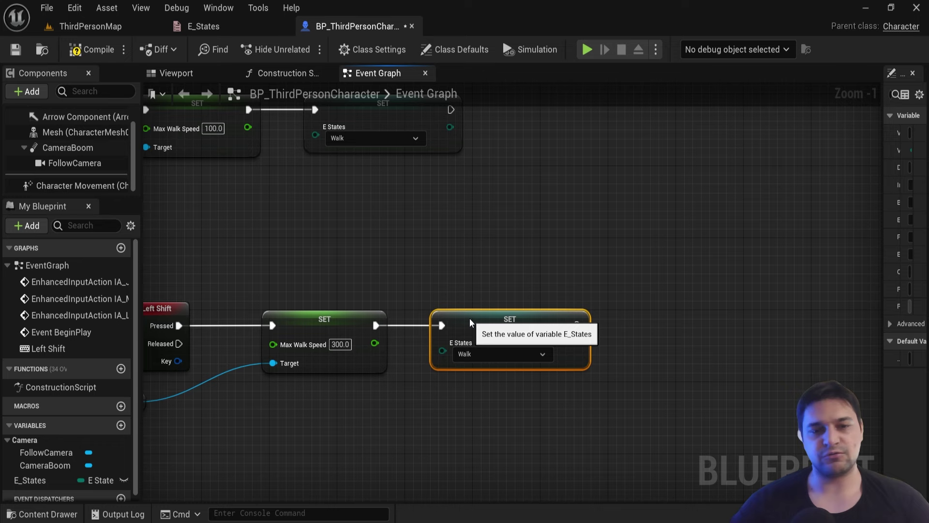
{"action": "scroll", "coordinate": [469, 320], "scroll_direction": "up", "scroll_amount": 1}
{"action": "left_click", "coordinate": [492, 347]}
{"action": "left_click", "coordinate": [450, 368]}
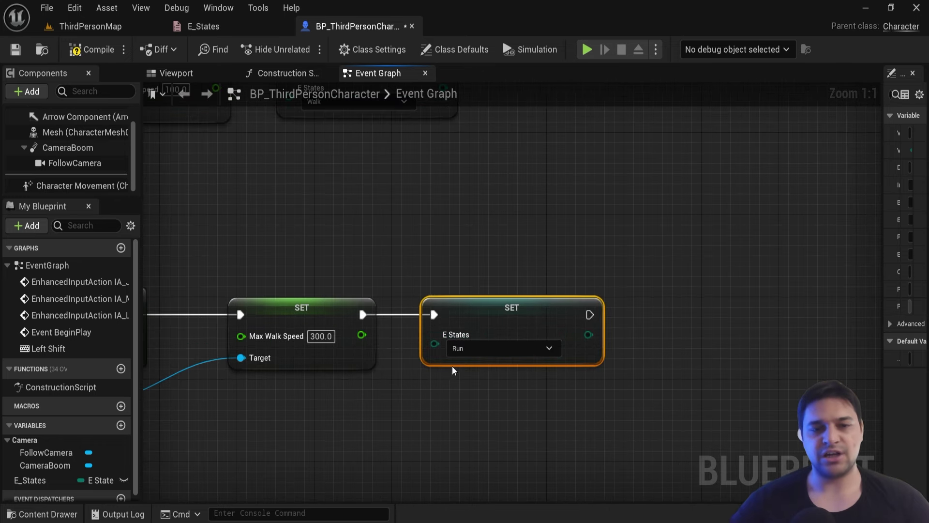
{"action": "scroll", "coordinate": [474, 368], "scroll_direction": "down", "scroll_amount": 3}
{"action": "scroll", "coordinate": [281, 394], "scroll_direction": "up", "scroll_amount": 3}
Tidy the Left Shift chain, placing Character Movement under the setter's Target pin.
{"action": "left_click_drag", "start_coordinate": [297, 348], "coordinate": [444, 363]}
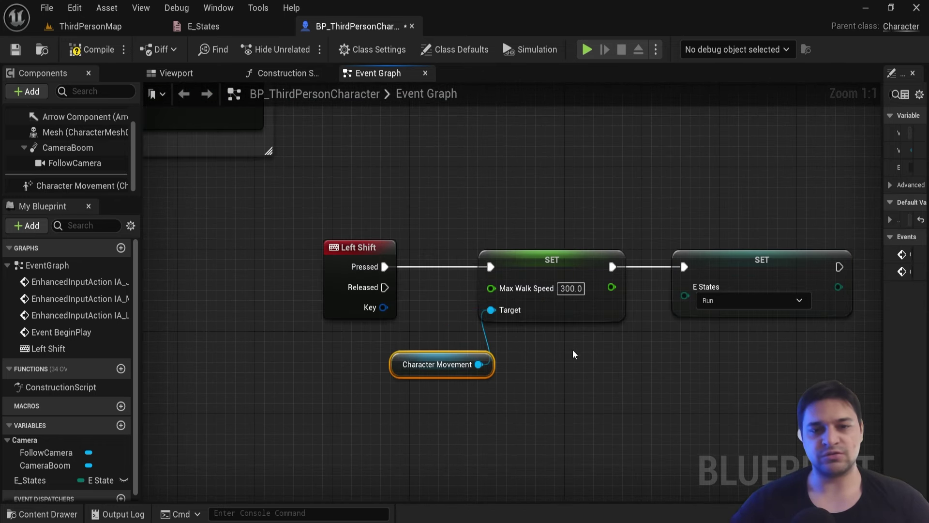
{"action": "right_click_drag", "start_coordinate": [571, 285], "coordinate": [462, 281]}
{"action": "scroll", "coordinate": [461, 284], "scroll_direction": "down", "scroll_amount": 3}
{"action": "scroll", "coordinate": [473, 274], "scroll_direction": "up", "scroll_amount": 3}
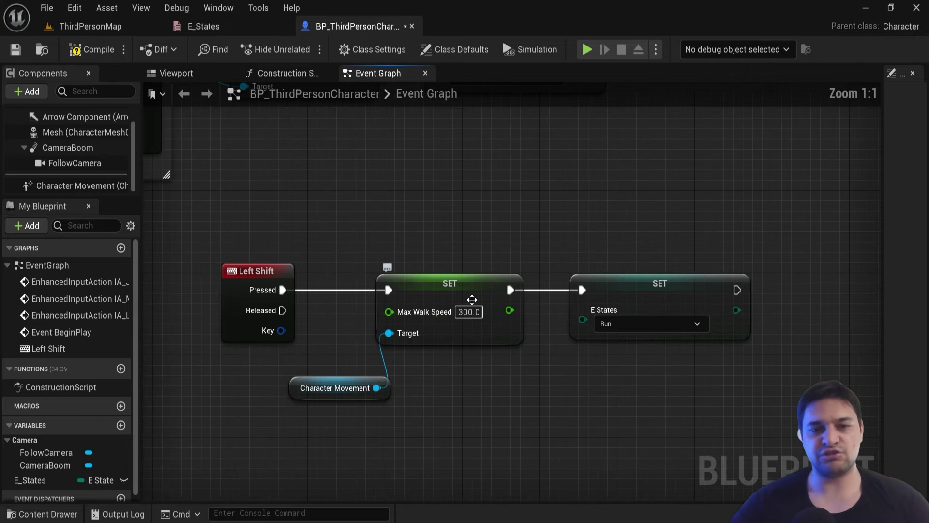
{"action": "left_click", "coordinate": [678, 282]}
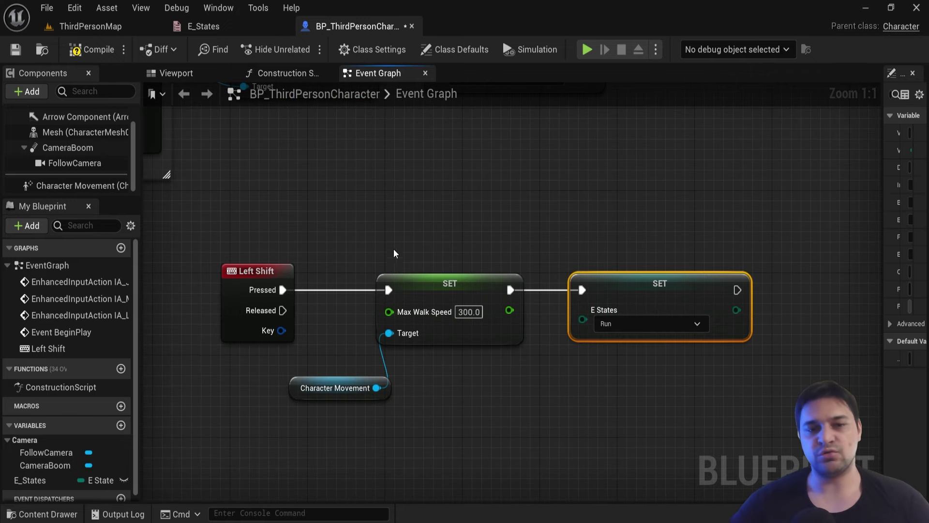
{"action": "left_click_drag", "start_coordinate": [382, 206], "coordinate": [360, 402]}
{"action": "right_click_drag", "start_coordinate": [624, 404], "coordinate": [442, 396]}
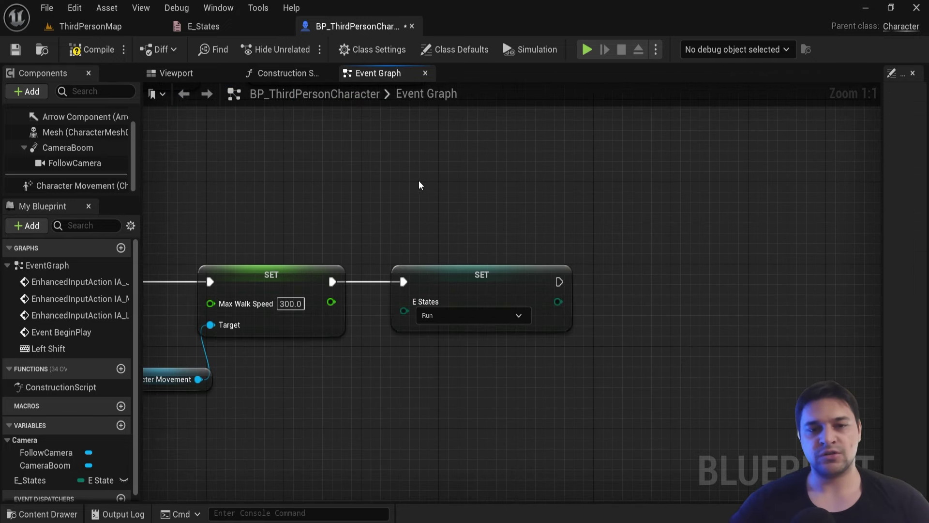
{"action": "left_click_drag", "start_coordinate": [468, 350], "coordinate": [468, 348]}
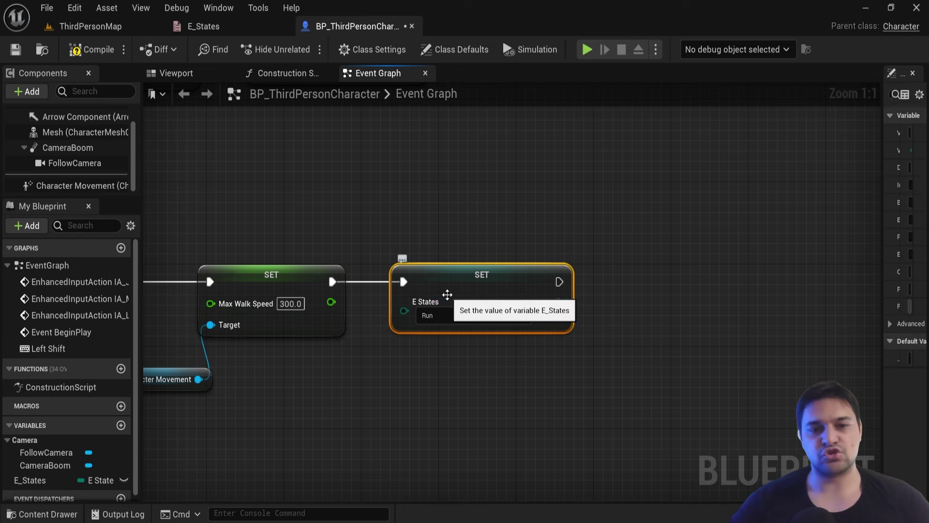
{"action": "scroll", "coordinate": [453, 347], "scroll_direction": "down", "scroll_amount": 2}
{"action": "scroll", "coordinate": [473, 338], "scroll_direction": "down", "scroll_amount": 1}
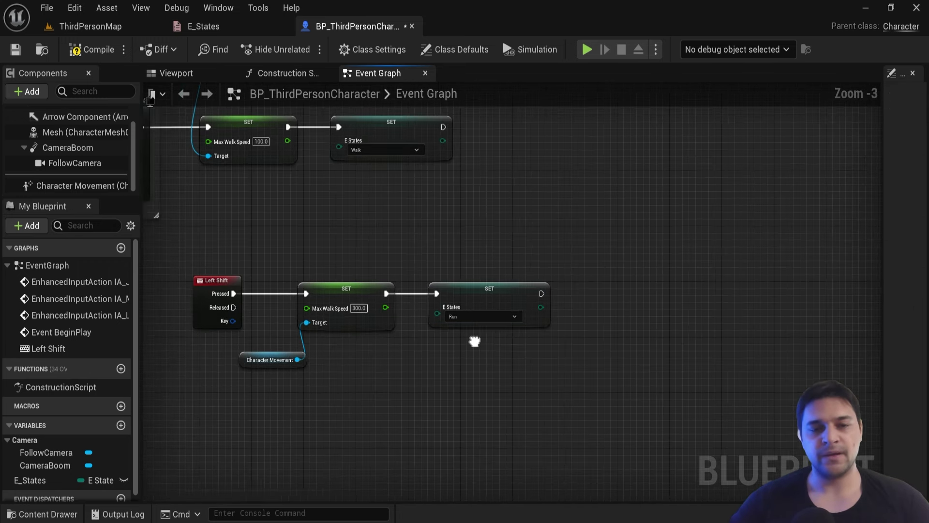
{"action": "right_click_drag", "start_coordinate": [351, 374], "coordinate": [413, 274]}
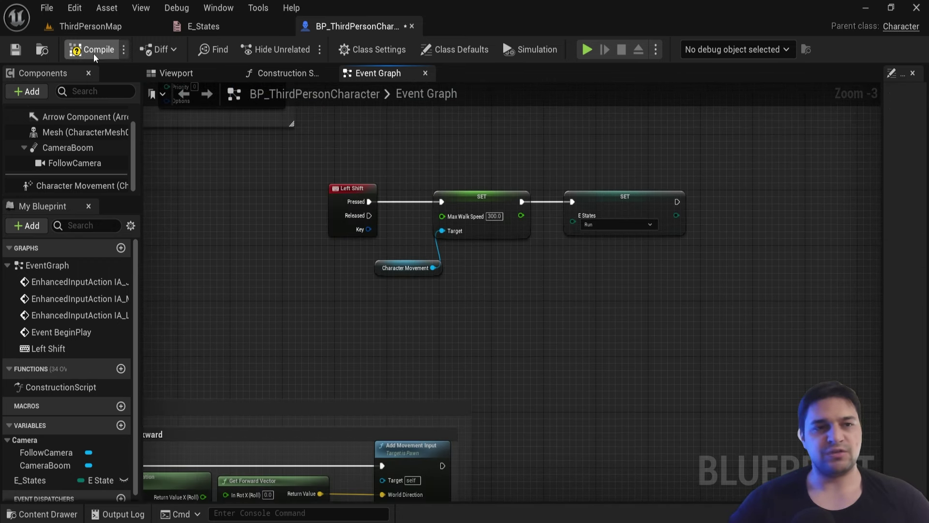
Compile the blueprint, play-test ThirdPersonMap walking forward with W, then stop with Esc.
{"action": "left_click", "coordinate": [15, 49]}
{"action": "left_click", "coordinate": [91, 26]}
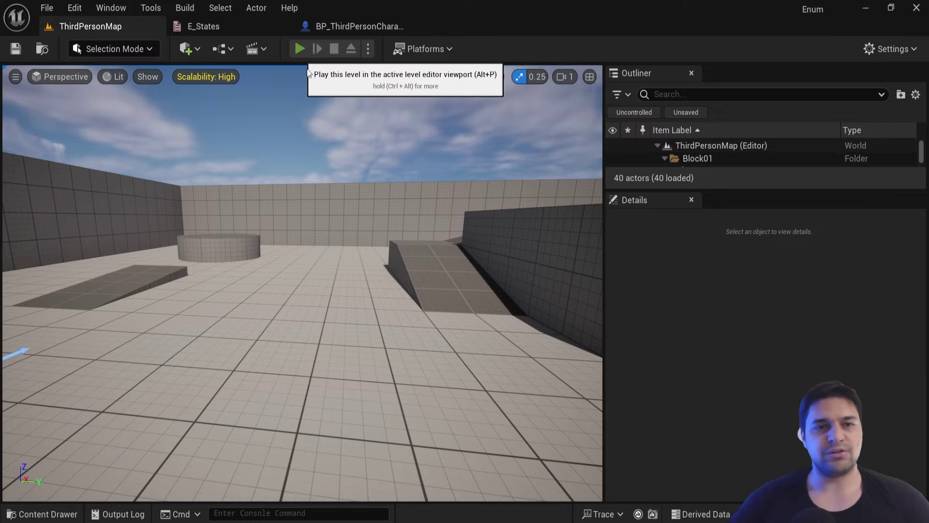
{"action": "left_click", "coordinate": [301, 49]}
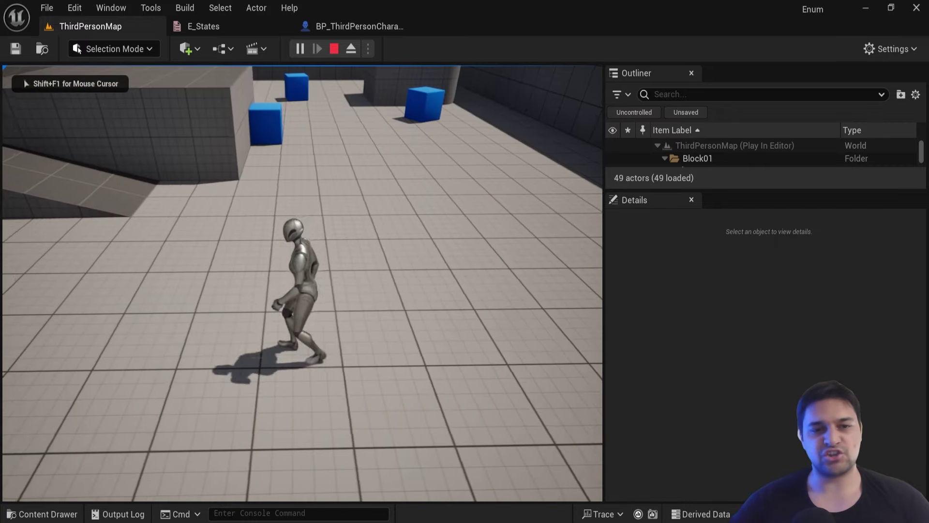
{"action": "key", "text": "w"}
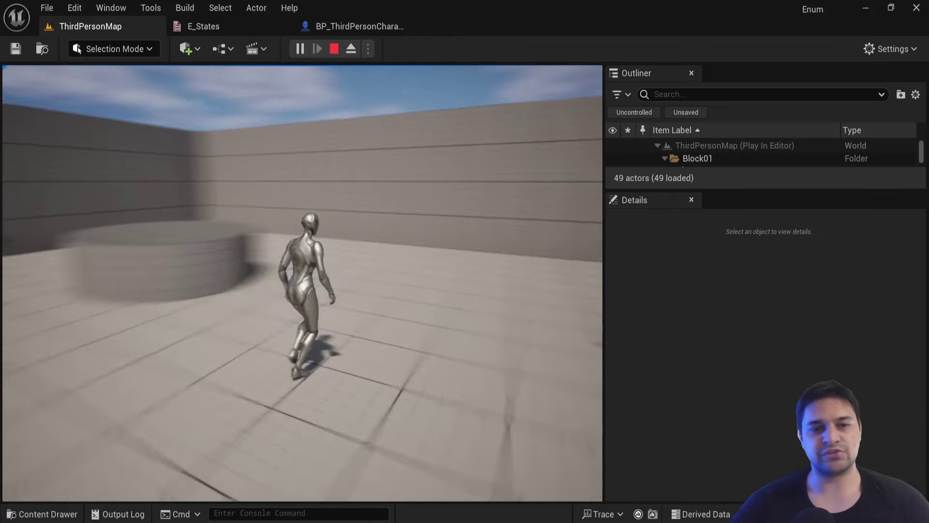
{"action": "key", "text": "Escape"}
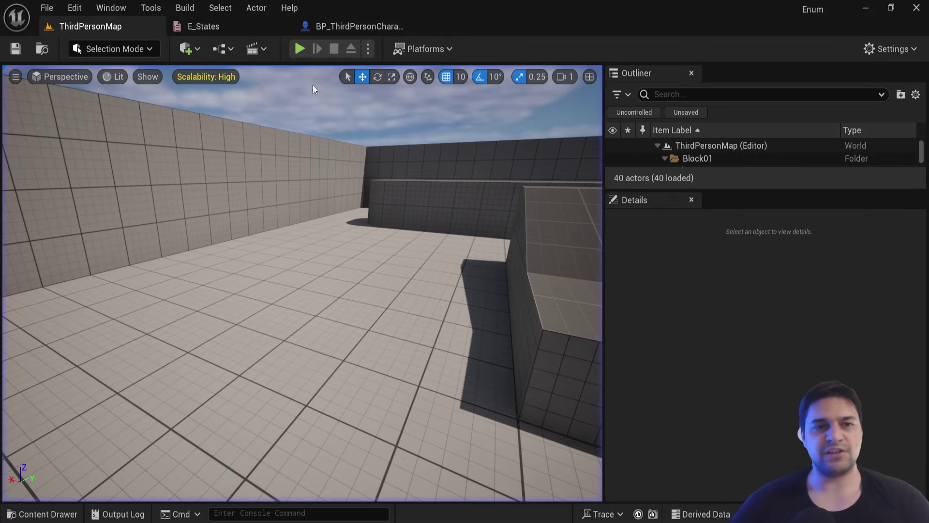
Back in the Event Graph, duplicate the Left Shift event below the Run chain.
{"action": "left_click", "coordinate": [326, 25]}
{"action": "scroll", "coordinate": [393, 327], "scroll_direction": "down", "scroll_amount": 2}
{"action": "scroll", "coordinate": [349, 312], "scroll_direction": "up", "scroll_amount": 2}
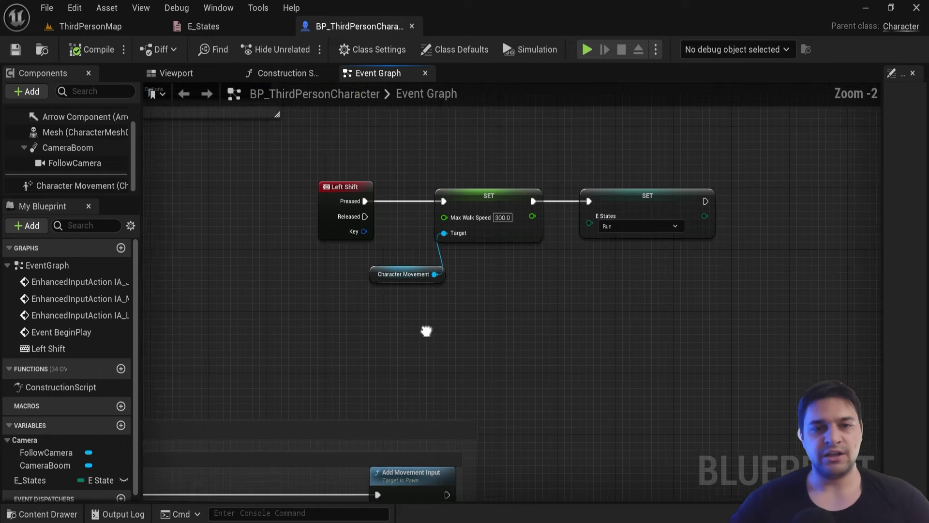
{"action": "left_click_drag", "start_coordinate": [373, 310], "coordinate": [723, 183]}
{"action": "mouse_move", "coordinate": [647, 210]}
{"action": "right_mouse_down"}
{"action": "mouse_move", "coordinate": [545, 297]}
{"action": "mouse_move", "coordinate": [633, 219]}
{"action": "right_mouse_up"}
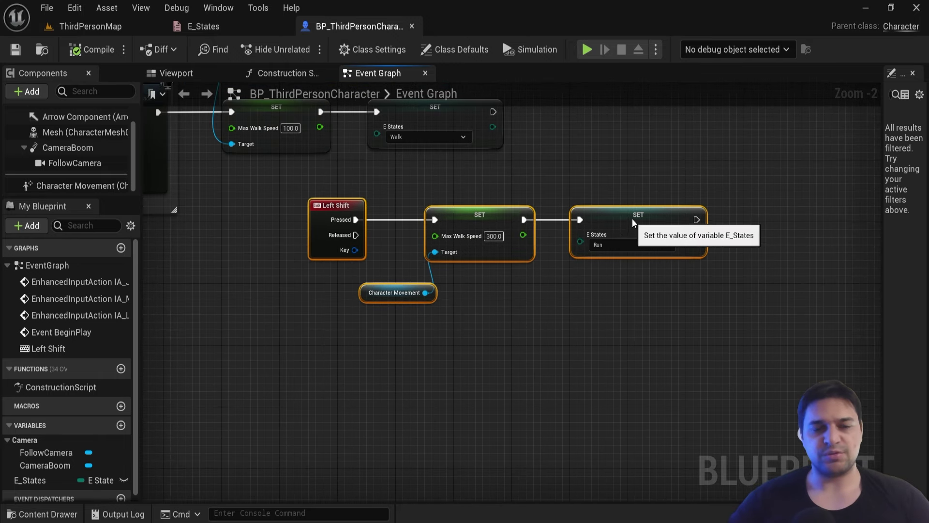
{"action": "left_click", "coordinate": [359, 243]}
{"action": "key", "text": "ctrl+c"}
{"action": "key", "text": "ctrl+v"}
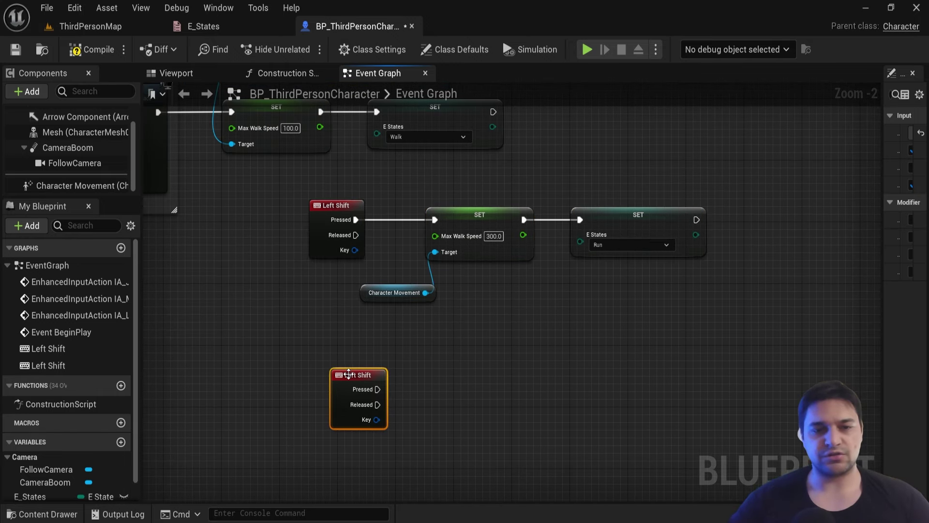
Copy both setters and Character Movement below, wiring the new Left Shift into the copied speed setter.
{"action": "right_click_drag", "start_coordinate": [399, 350], "coordinate": [366, 343]}
{"action": "left_click_drag", "start_coordinate": [389, 316], "coordinate": [573, 227]}
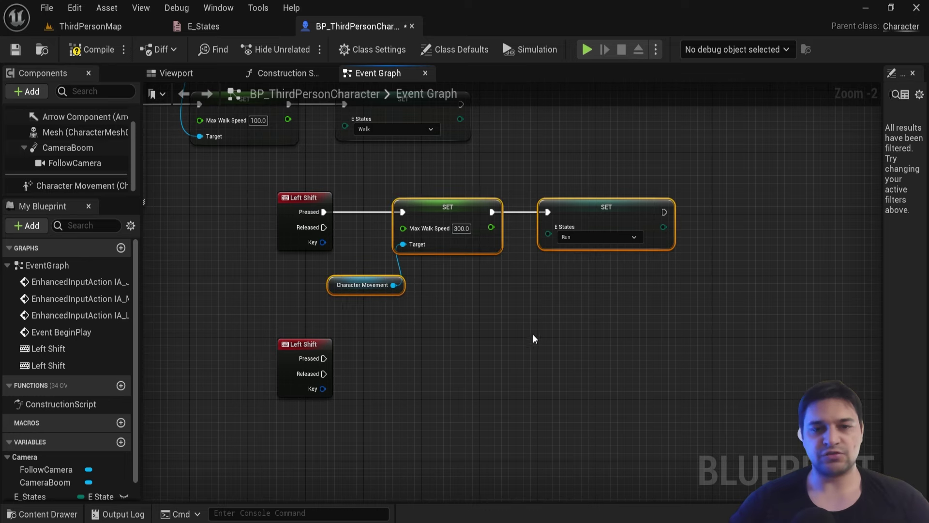
{"action": "key", "text": "ctrl+c"}
{"action": "key", "text": "ctrl+v"}
{"action": "left_click_drag", "start_coordinate": [474, 339], "coordinate": [460, 352]}
{"action": "scroll", "coordinate": [329, 361], "scroll_direction": "up", "scroll_amount": 2}
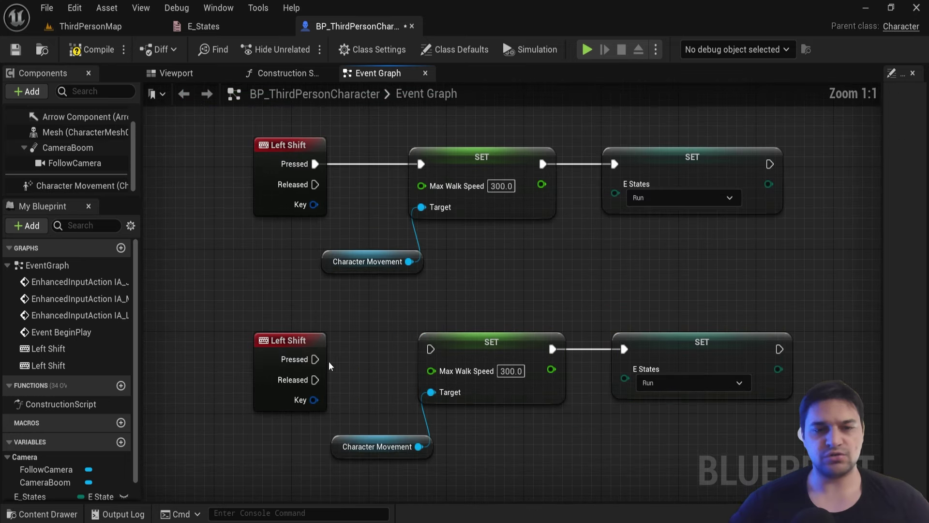
{"action": "left_click_drag", "start_coordinate": [315, 359], "coordinate": [431, 349]}
{"action": "right_click_drag", "start_coordinate": [433, 353], "coordinate": [460, 302]}
{"action": "left_click_drag", "start_coordinate": [307, 289], "coordinate": [269, 288]}
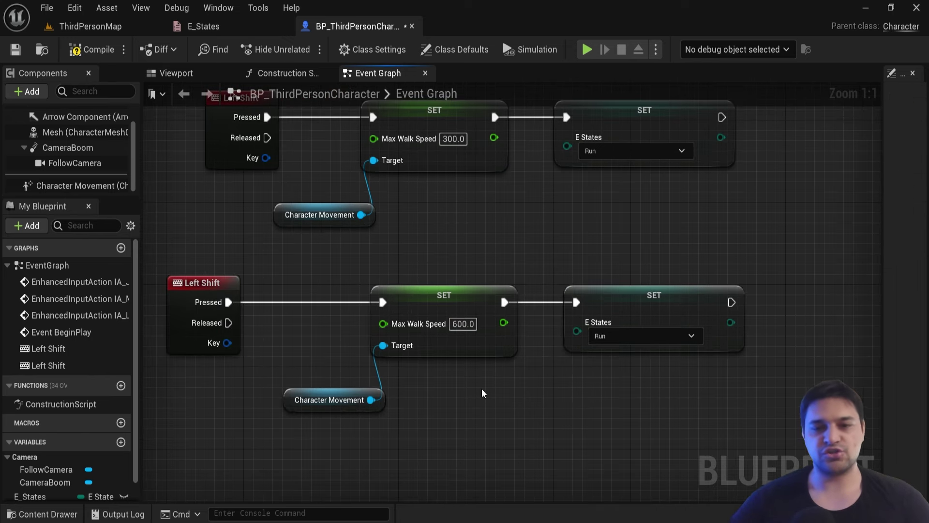
Set the lower E States setter's state to Sprint.
{"action": "left_click", "coordinate": [585, 323]}
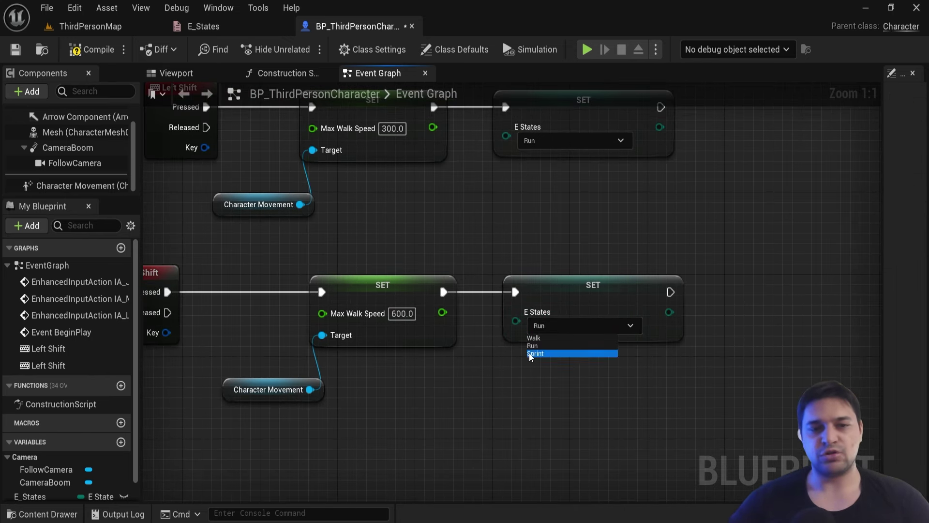
{"action": "left_click", "coordinate": [530, 352]}
{"action": "scroll", "coordinate": [446, 378], "scroll_direction": "down", "scroll_amount": 3}
{"action": "scroll", "coordinate": [288, 264], "scroll_direction": "up", "scroll_amount": 3}
{"action": "scroll", "coordinate": [300, 292], "scroll_direction": "down", "scroll_amount": 2}
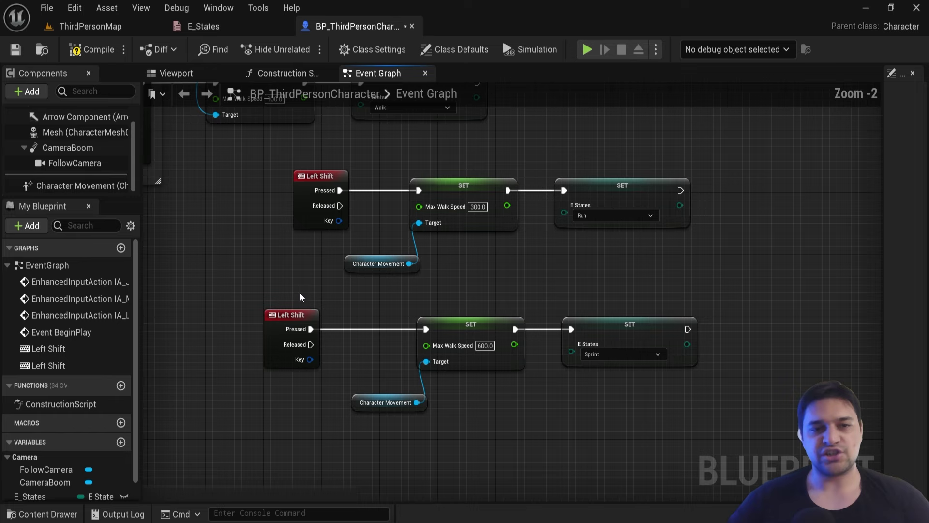
Rearrange the lower Sprint chain and shift the upper setters and Character Movement right.
{"action": "left_click_drag", "start_coordinate": [300, 292], "coordinate": [633, 384]}
{"action": "left_click", "coordinate": [639, 323]}
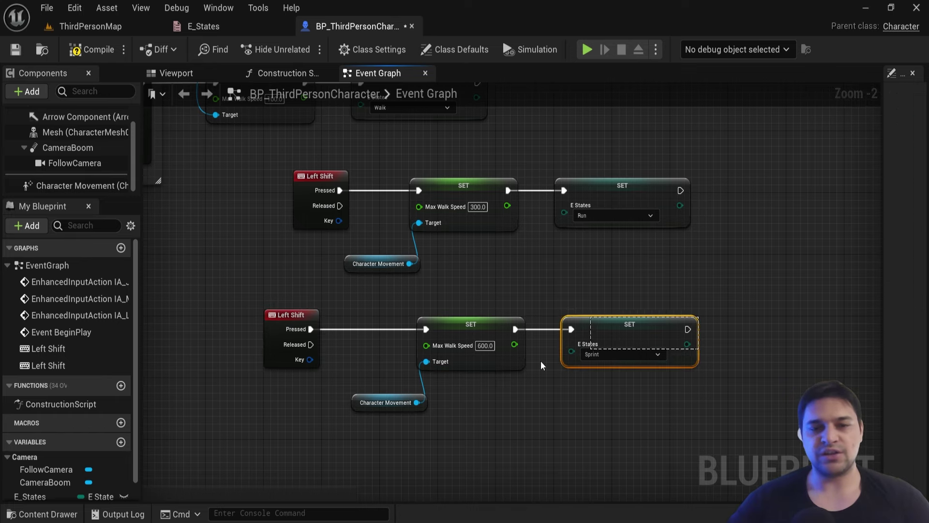
{"action": "left_click_drag", "start_coordinate": [542, 365], "coordinate": [288, 409]}
{"action": "left_click_drag", "start_coordinate": [297, 322], "coordinate": [435, 356]}
{"action": "right_click_drag", "start_coordinate": [450, 316], "coordinate": [383, 357]}
{"action": "left_click_drag", "start_coordinate": [548, 258], "coordinate": [738, 257]}
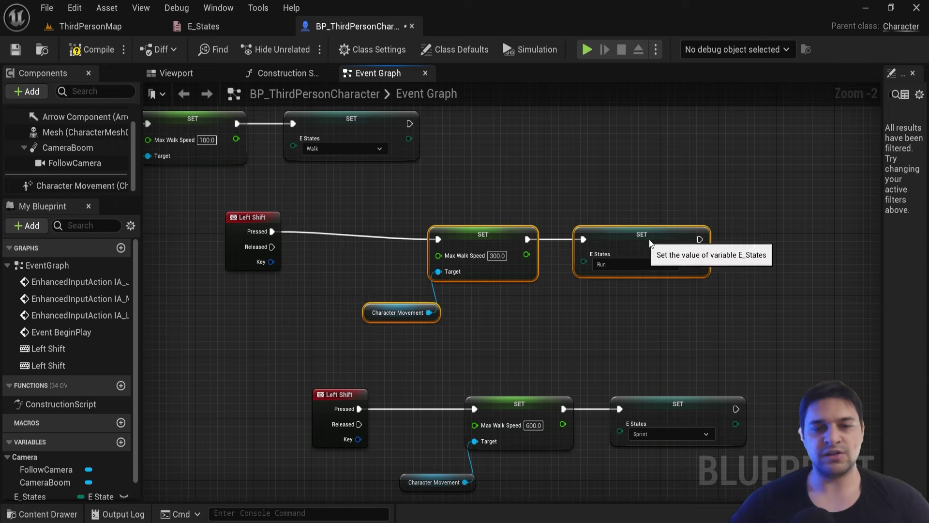
Add an E_States getter feeding an == equality node.
{"action": "left_click", "coordinate": [373, 296]}
{"action": "scroll", "coordinate": [411, 293], "scroll_direction": "up", "scroll_amount": 1}
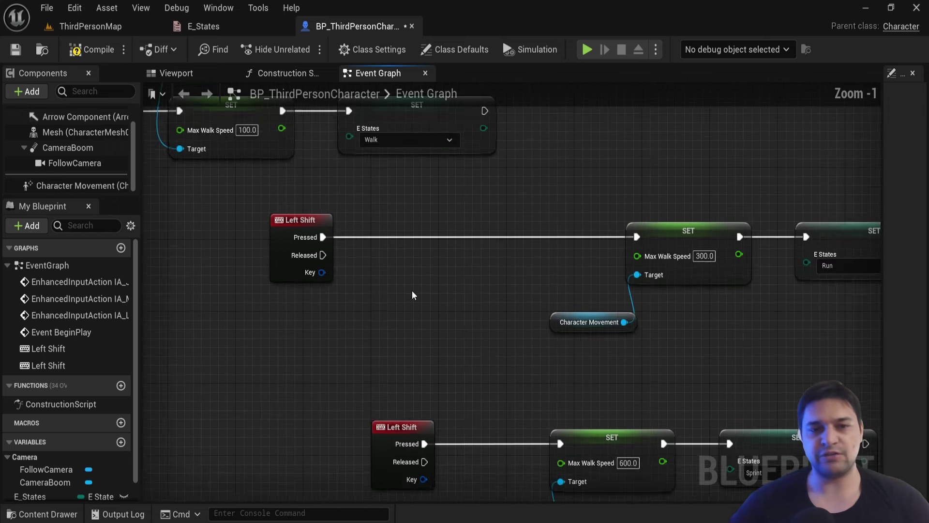
{"action": "scroll", "coordinate": [410, 293], "scroll_direction": "up", "scroll_amount": 1}
{"action": "scroll", "coordinate": [411, 293], "scroll_direction": "down", "scroll_amount": 1}
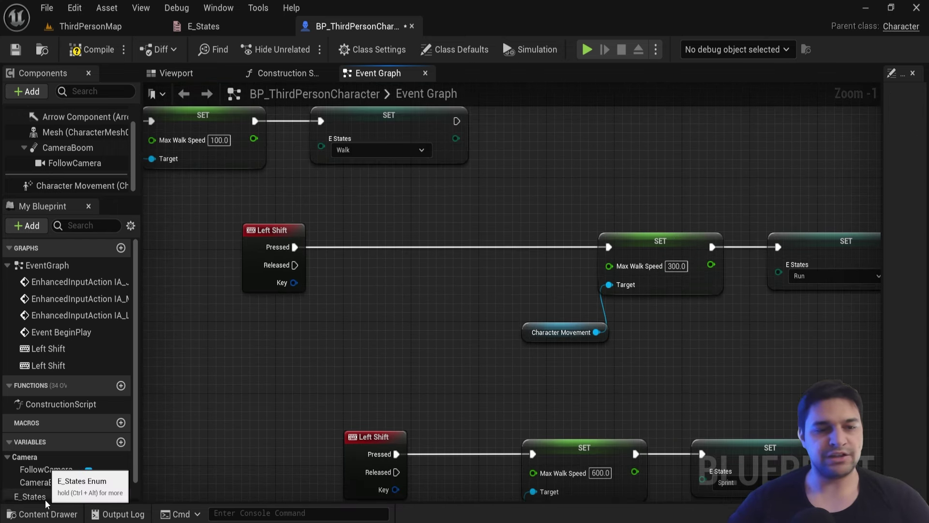
{"action": "left_click_drag", "start_coordinate": [45, 499], "coordinate": [256, 327]}
{"action": "left_click", "coordinate": [277, 353]}
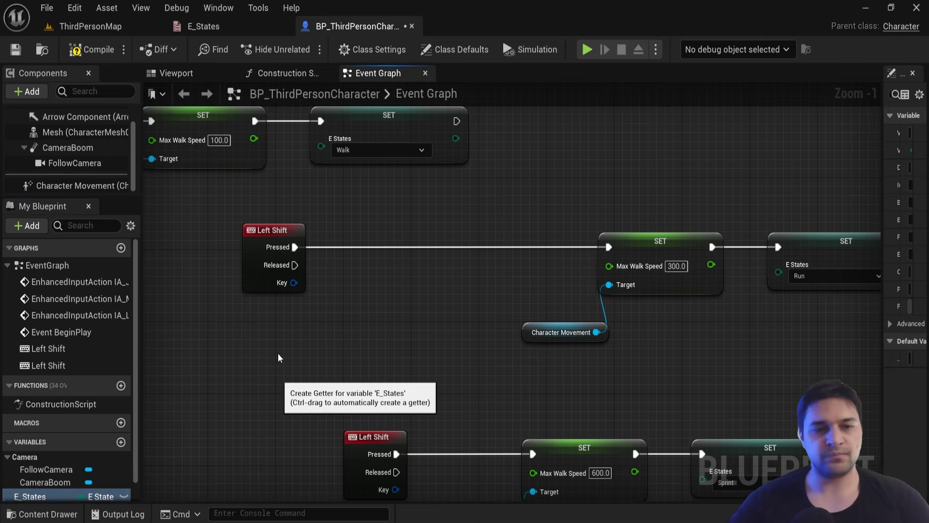
{"action": "scroll", "coordinate": [278, 353], "scroll_direction": "up", "scroll_amount": 1}
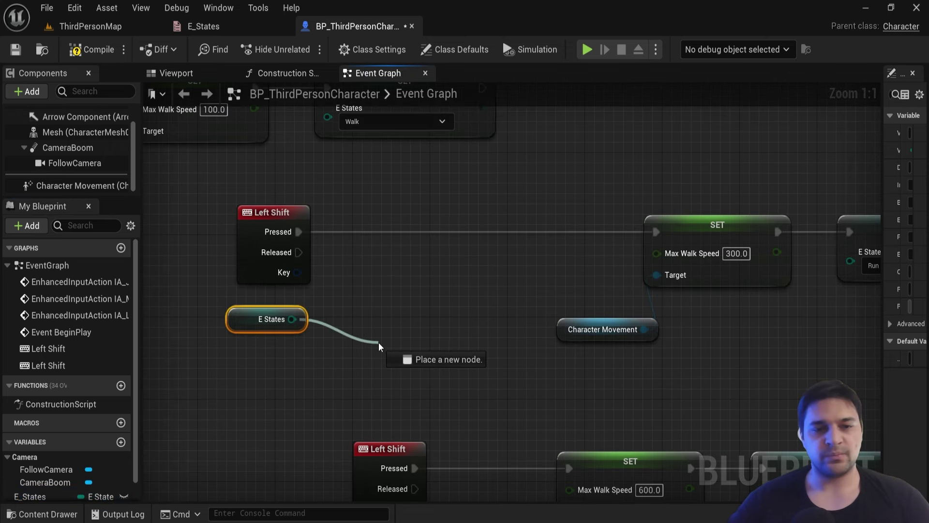
{"action": "left_click_drag", "start_coordinate": [291, 319], "coordinate": [378, 342]}
{"action": "type", "text": "=="}
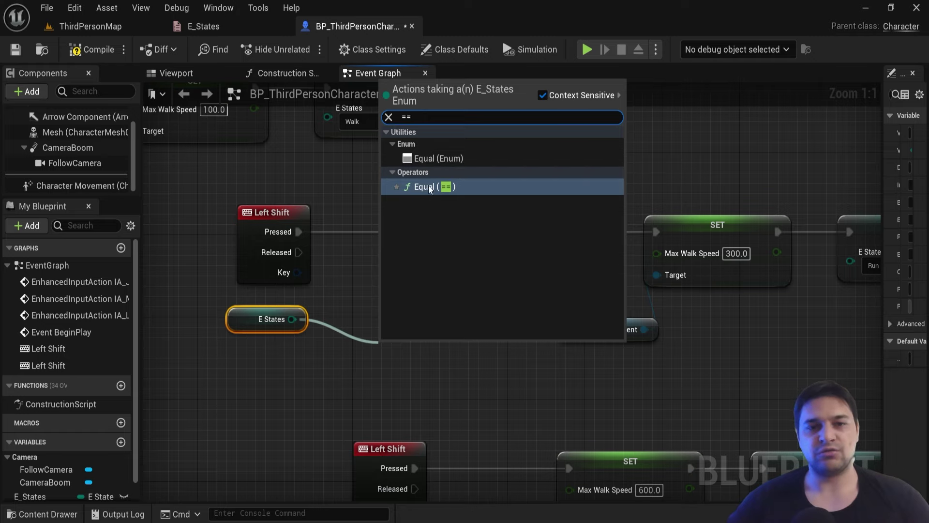
{"action": "left_click", "coordinate": [434, 159]}
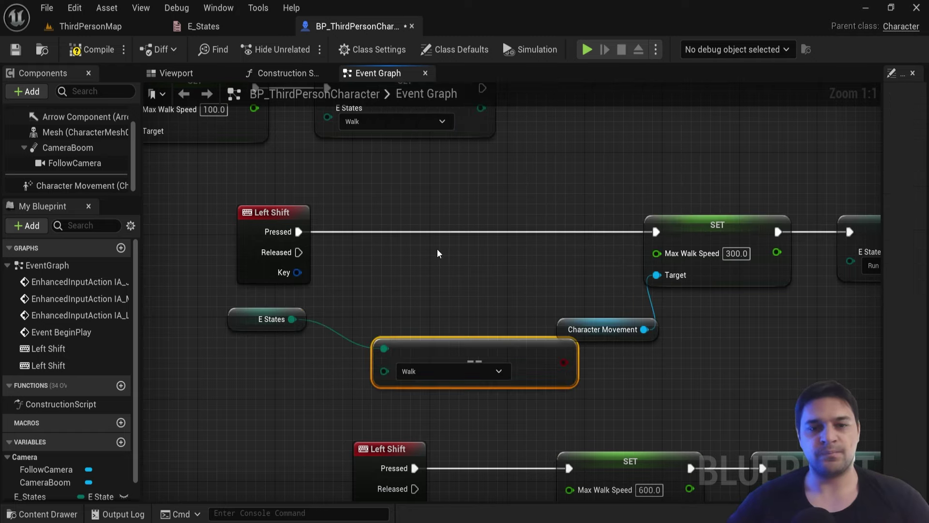
{"action": "left_click_drag", "start_coordinate": [455, 349], "coordinate": [329, 359]}
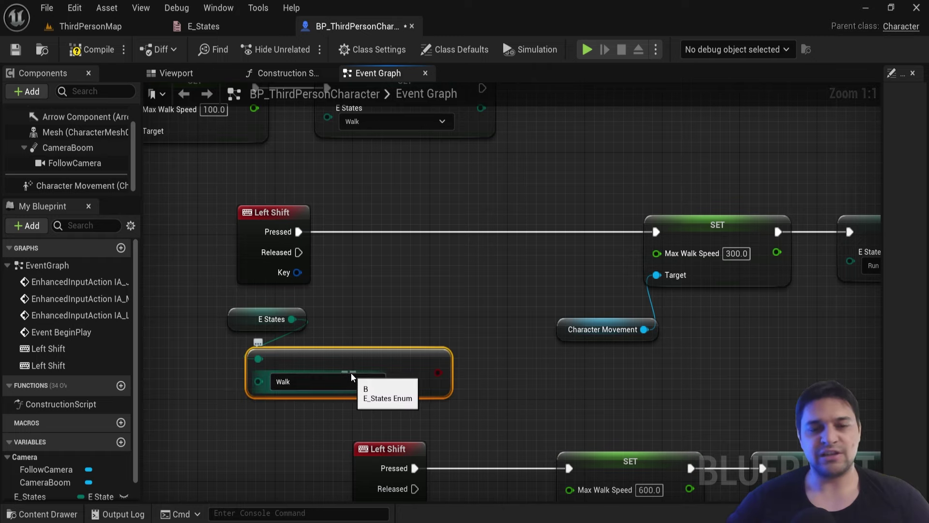
Insert a Branch after Left Shift Pressed, False to the 300 SET, Condition from E_States == Sprint.
{"action": "left_click", "coordinate": [428, 321]}
{"action": "right_click_drag", "start_coordinate": [393, 310], "coordinate": [419, 287]}
{"action": "left_click", "coordinate": [434, 251]}
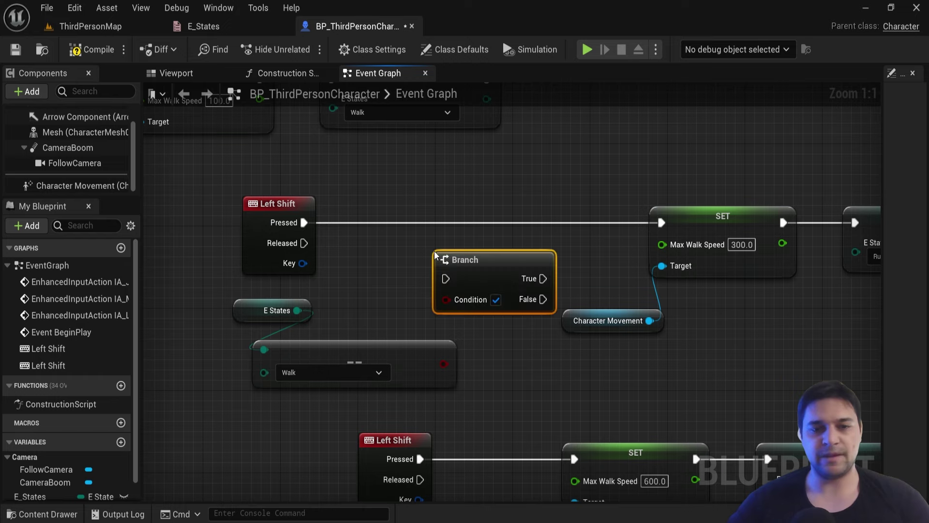
{"action": "left_click_drag", "start_coordinate": [434, 251], "coordinate": [457, 211]}
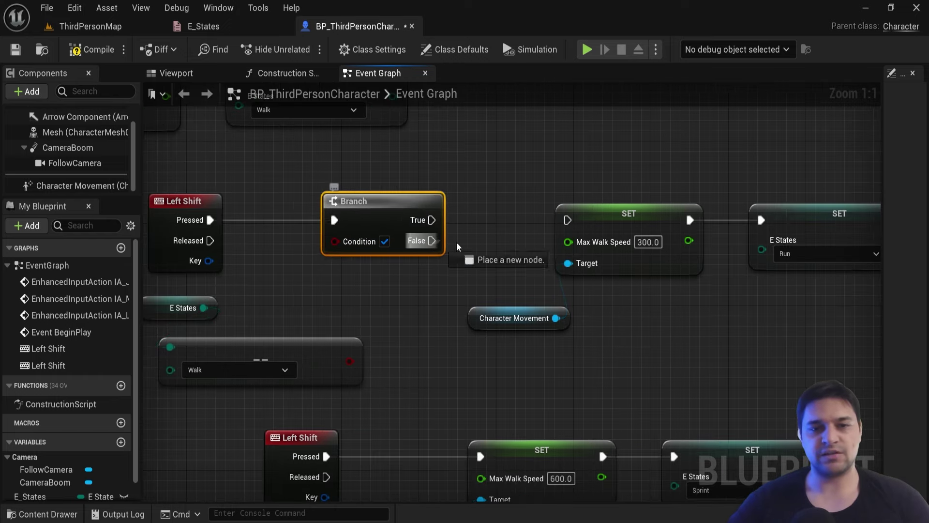
{"action": "left_click_drag", "start_coordinate": [433, 251], "coordinate": [567, 220]}
{"action": "right_click_drag", "start_coordinate": [398, 286], "coordinate": [462, 283]}
{"action": "left_click_drag", "start_coordinate": [412, 359], "coordinate": [429, 243]}
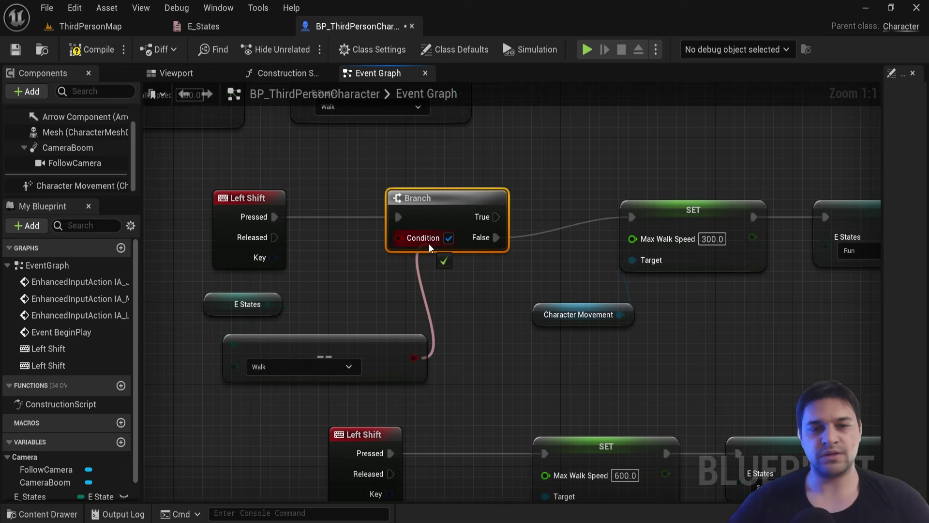
{"action": "right_click_drag", "start_coordinate": [301, 370], "coordinate": [326, 291]}
{"action": "left_click", "coordinate": [359, 289]}
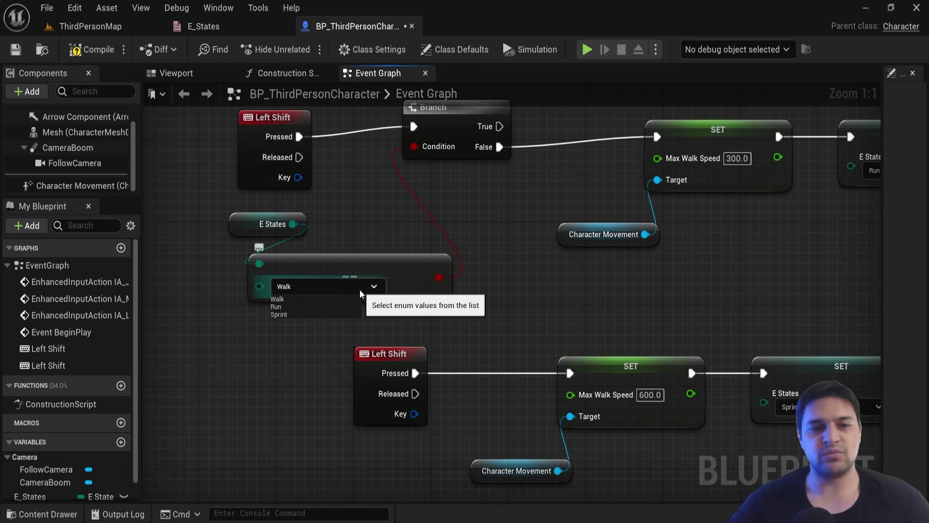
{"action": "left_click", "coordinate": [285, 314]}
{"action": "scroll", "coordinate": [305, 316], "scroll_direction": "down", "scroll_amount": 1}
Review the upper Run chain, selecting and deselecting its nodes.
{"action": "right_click_drag", "start_coordinate": [305, 316], "coordinate": [300, 388]}
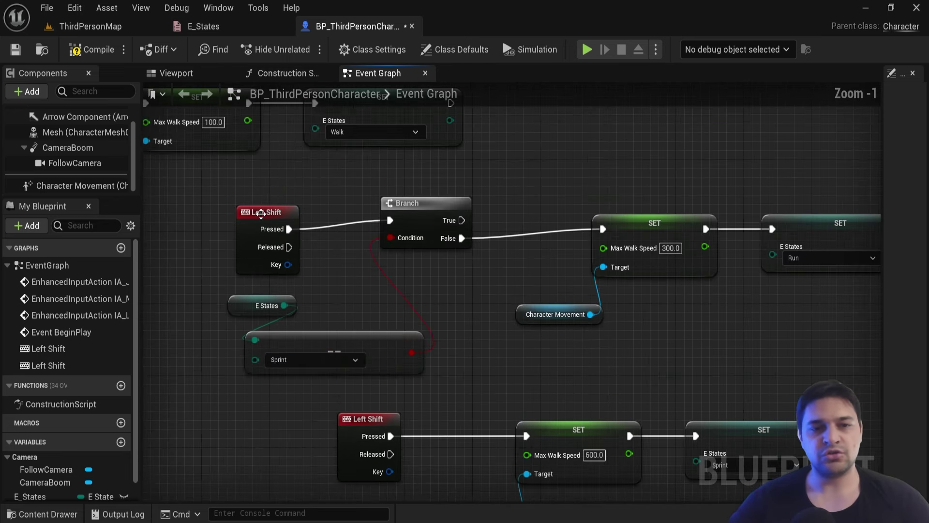
{"action": "left_click", "coordinate": [257, 213]}
{"action": "left_click", "coordinate": [334, 287]}
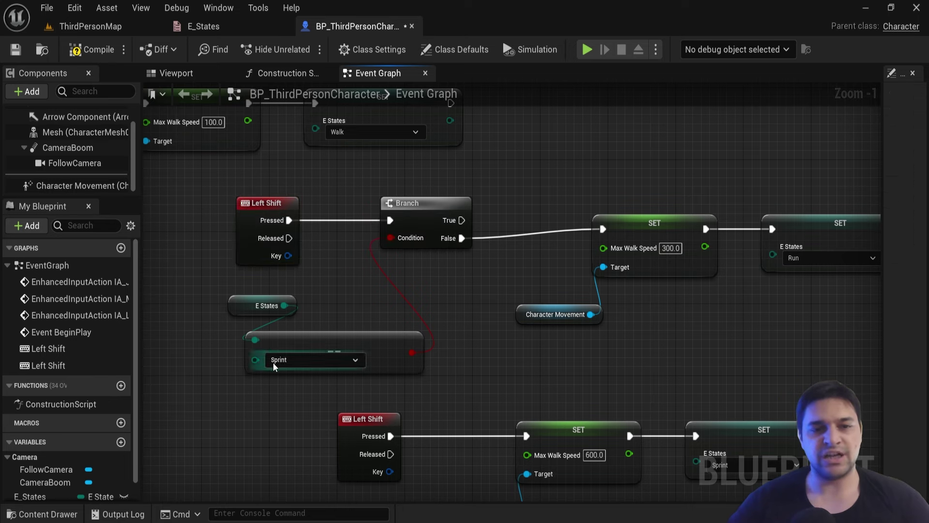
{"action": "left_click", "coordinate": [310, 381]}
{"action": "right_click_drag", "start_coordinate": [862, 415], "coordinate": [712, 324]}
{"action": "left_click_drag", "start_coordinate": [712, 324], "coordinate": [397, 280]}
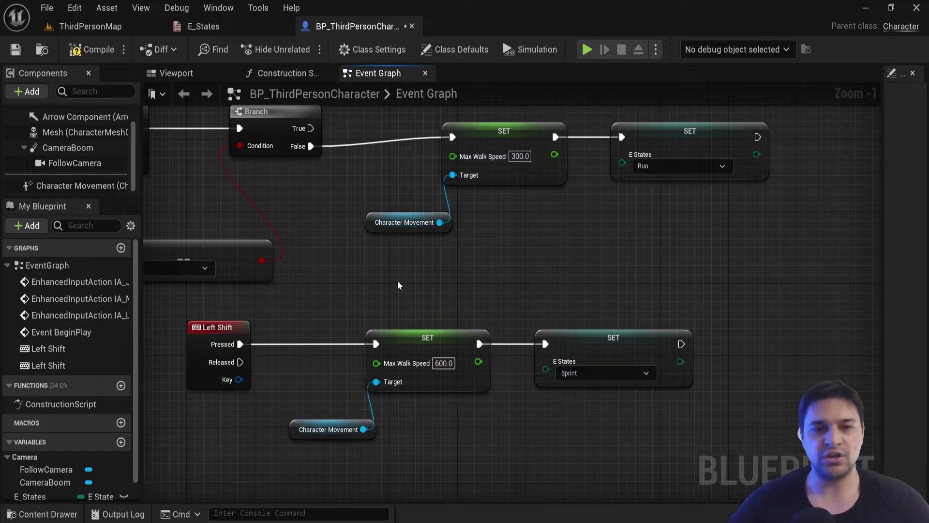
{"action": "right_click_drag", "start_coordinate": [397, 281], "coordinate": [501, 394]}
{"action": "scroll", "coordinate": [251, 241], "scroll_direction": "down", "scroll_amount": 1}
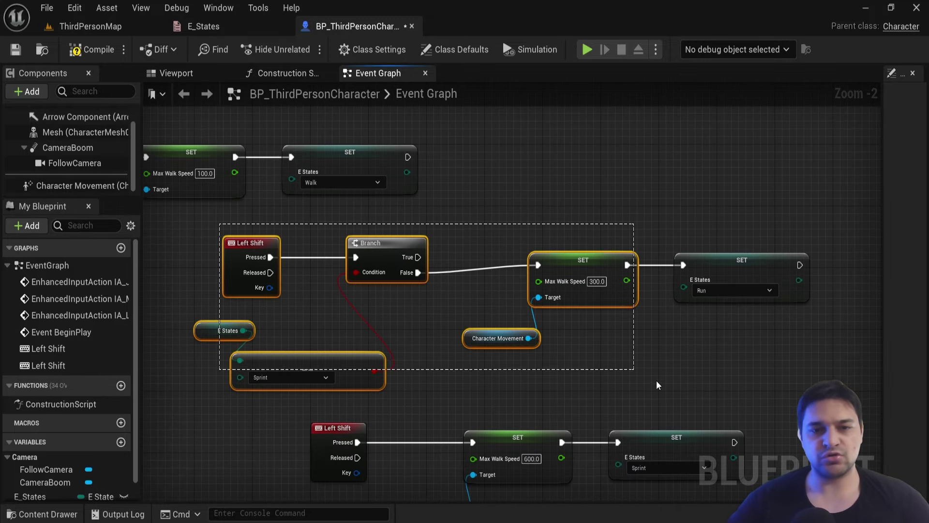
{"action": "left_click_drag", "start_coordinate": [244, 242], "coordinate": [791, 382]}
{"action": "left_click", "coordinate": [713, 383]}
Bring the lower Sprint chain into view and box-select its SET nodes.
{"action": "right_click_drag", "start_coordinate": [597, 383], "coordinate": [550, 297]}
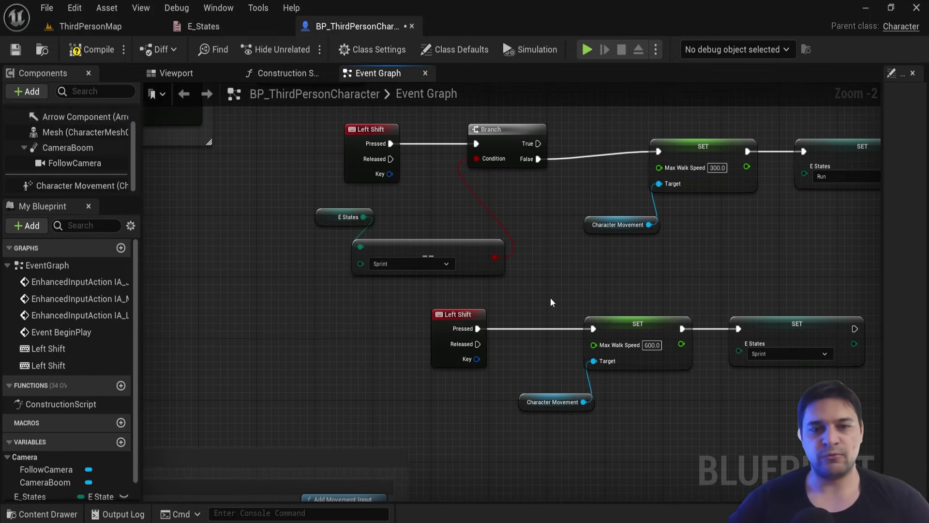
{"action": "scroll", "coordinate": [598, 303], "scroll_direction": "up", "scroll_amount": 1}
{"action": "scroll", "coordinate": [455, 333], "scroll_direction": "up", "scroll_amount": 1}
{"action": "right_click_drag", "start_coordinate": [455, 333], "coordinate": [552, 259]}
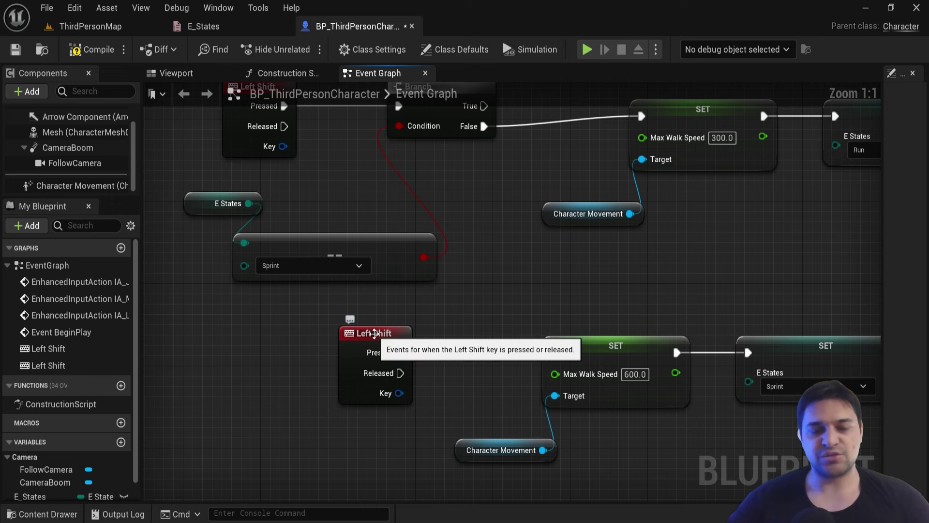
{"action": "left_click", "coordinate": [375, 332]}
{"action": "scroll", "coordinate": [375, 331], "scroll_direction": "down", "scroll_amount": 1}
{"action": "left_click", "coordinate": [474, 316]}
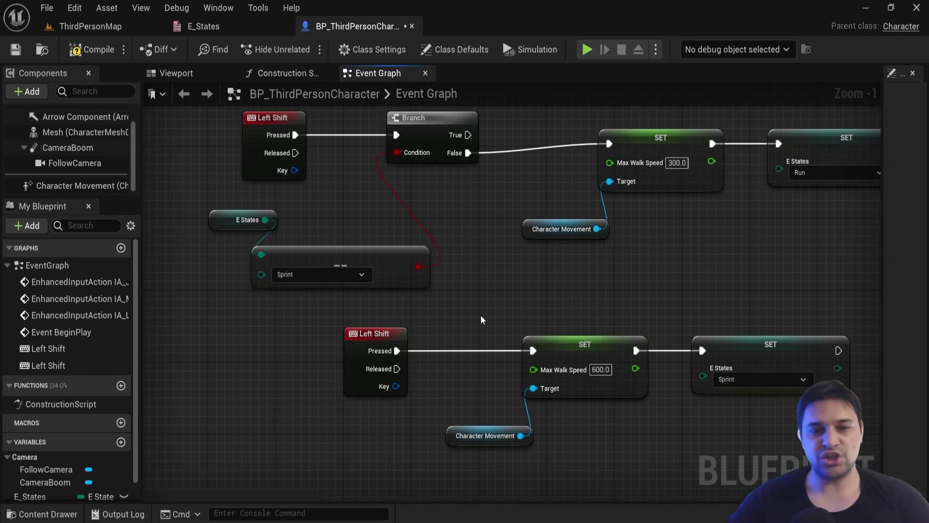
{"action": "right_click_drag", "start_coordinate": [495, 314], "coordinate": [315, 257]}
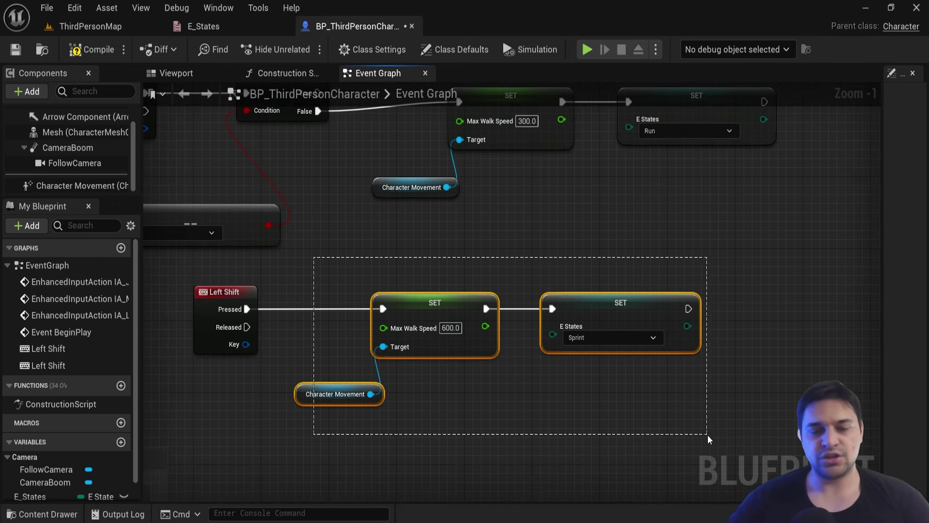
{"action": "left_click_drag", "start_coordinate": [315, 257], "coordinate": [734, 440]}
{"action": "scroll", "coordinate": [477, 340], "scroll_direction": "up", "scroll_amount": 1}
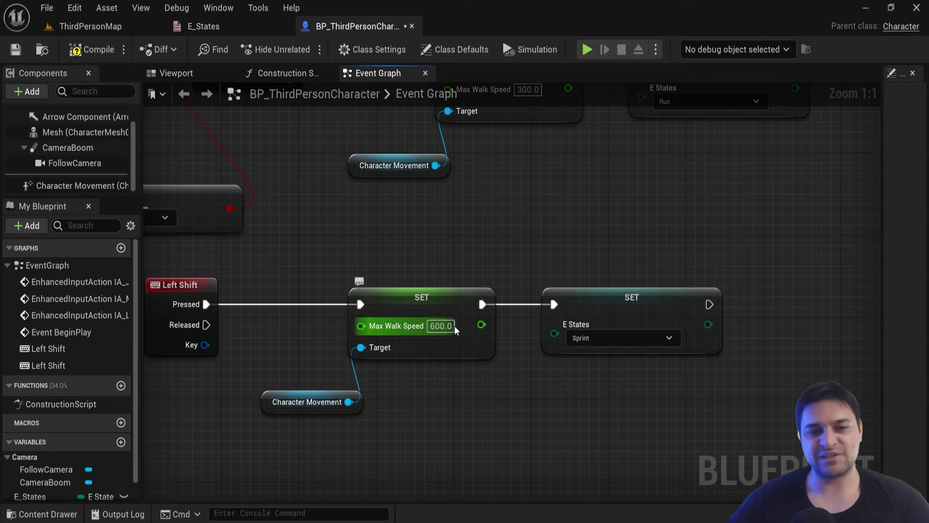
Shift the lower SET nodes and Character Movement right to make room for new logic.
{"action": "right_click_drag", "start_coordinate": [639, 335], "coordinate": [505, 348]}
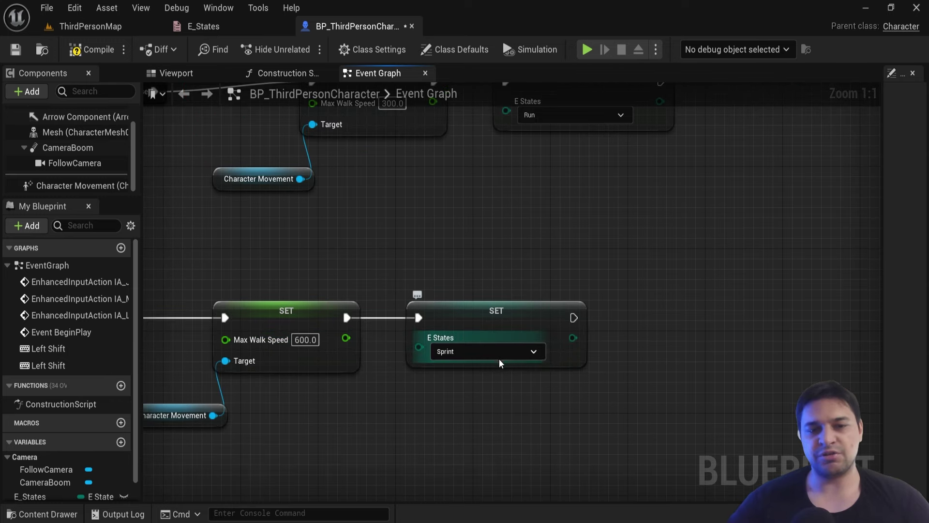
{"action": "scroll", "coordinate": [504, 380], "scroll_direction": "down", "scroll_amount": 3}
{"action": "left_click_drag", "start_coordinate": [324, 274], "coordinate": [655, 398]}
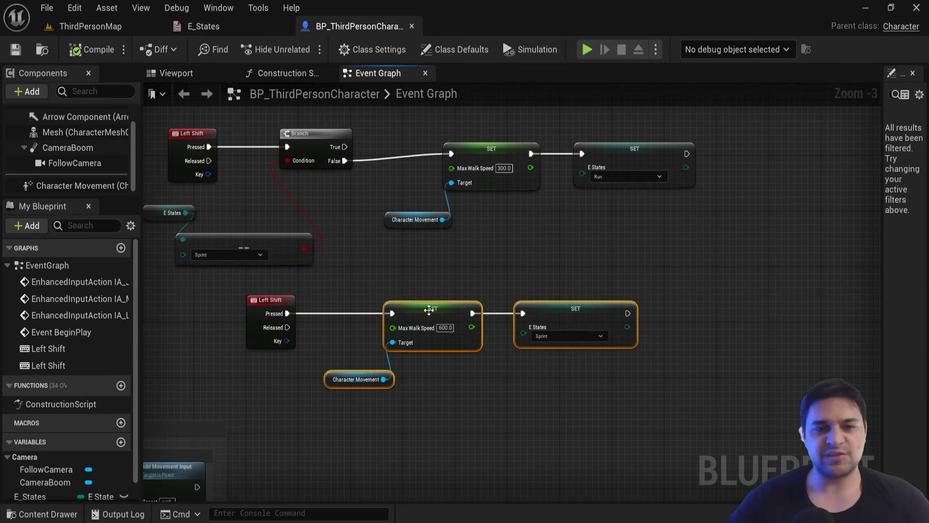
{"action": "left_click_drag", "start_coordinate": [430, 310], "coordinate": [599, 315]}
{"action": "left_click", "coordinate": [455, 268]}
{"action": "scroll", "coordinate": [248, 368], "scroll_direction": "up", "scroll_amount": 2}
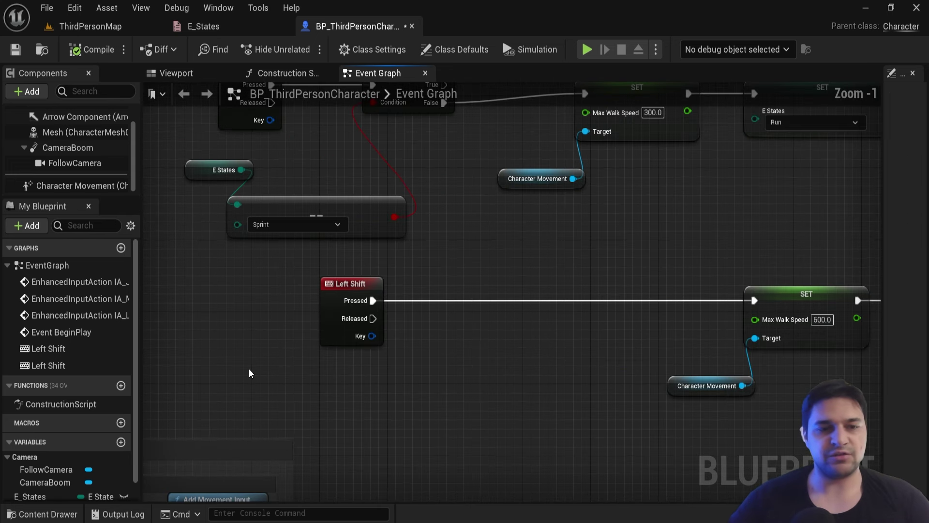
Add an E_States getter feeding an Equal (Enum) comparison set to Run.
{"action": "mouse_move", "coordinate": [30, 496]}
{"action": "left_mouse_down"}
{"action": "mouse_move", "coordinate": [294, 393]}
{"action": "mouse_move", "coordinate": [420, 401]}
{"action": "left_mouse_up"}
{"action": "left_click", "coordinate": [314, 418]}
{"action": "scroll", "coordinate": [315, 417], "scroll_direction": "up", "scroll_amount": 1}
{"action": "type", "text": "=="}
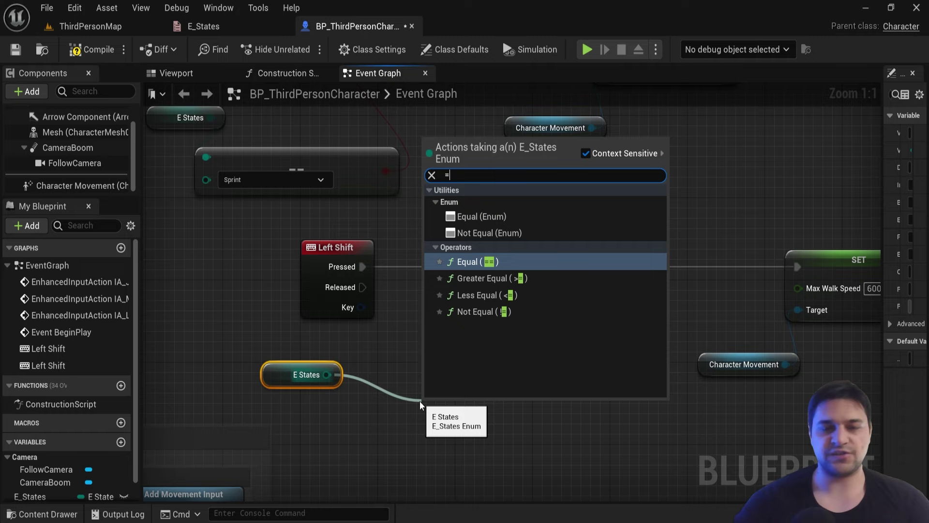
{"action": "left_click", "coordinate": [497, 217]}
{"action": "left_click_drag", "start_coordinate": [475, 410], "coordinate": [398, 400]}
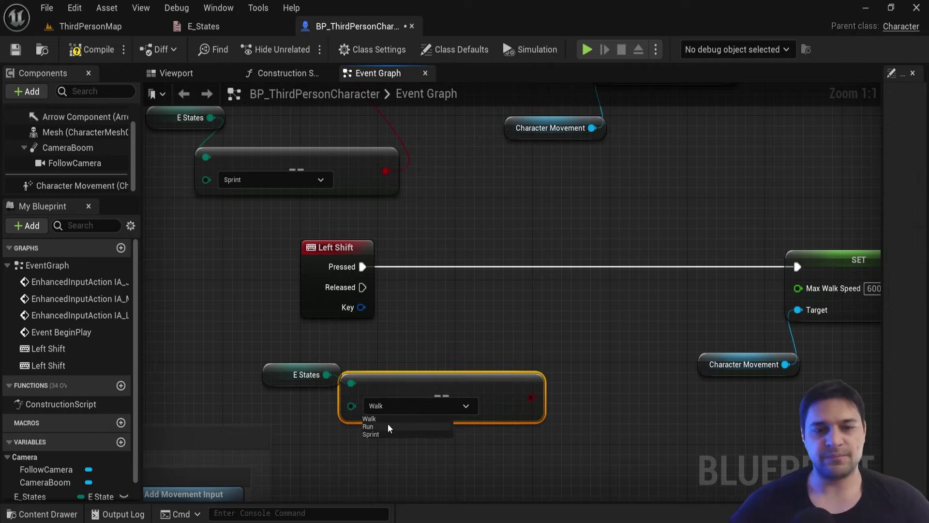
Insert a Branch after lower Left Shift, True to the 600 SET, Equal to Condition.
{"action": "left_click", "coordinate": [514, 248]}
{"action": "left_click_drag", "start_coordinate": [363, 267], "coordinate": [525, 275]}
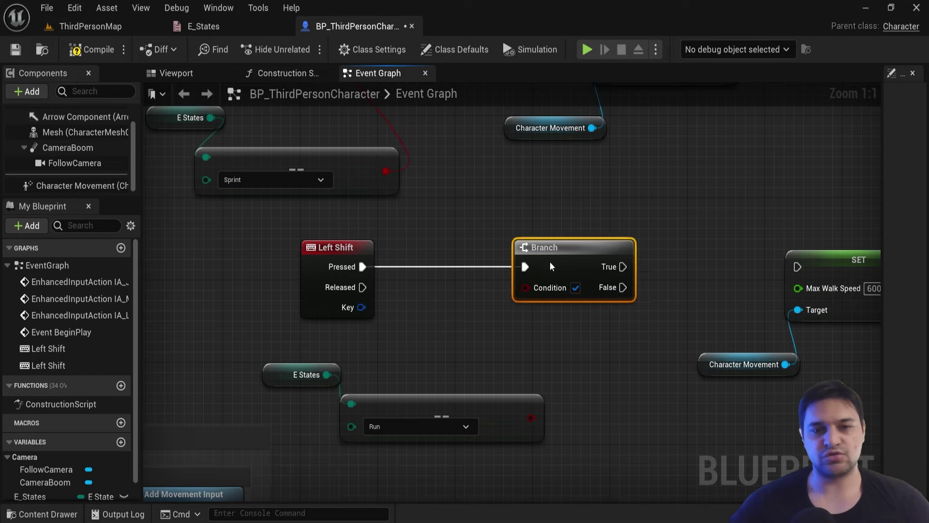
{"action": "right_click_drag", "start_coordinate": [574, 338], "coordinate": [467, 327]}
{"action": "left_click_drag", "start_coordinate": [507, 255], "coordinate": [691, 255]}
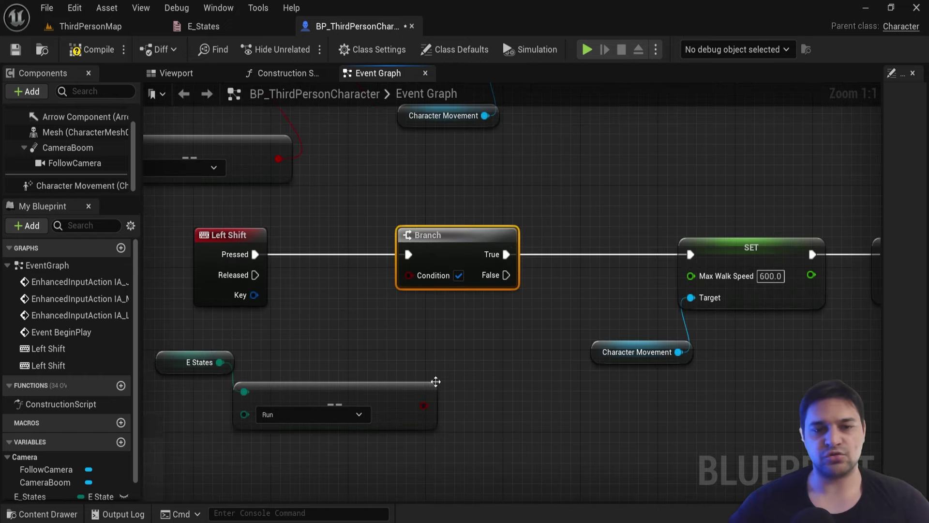
{"action": "left_click_drag", "start_coordinate": [424, 407], "coordinate": [409, 275]}
{"action": "scroll", "coordinate": [484, 359], "scroll_direction": "down", "scroll_amount": 3}
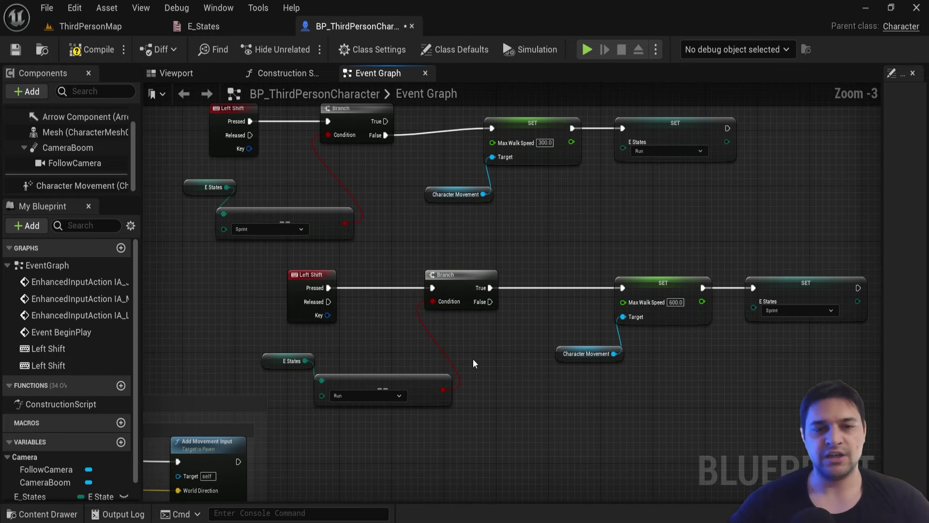
{"action": "right_click_drag", "start_coordinate": [472, 359], "coordinate": [384, 370]}
{"action": "scroll", "coordinate": [384, 370], "scroll_direction": "up", "scroll_amount": 2}
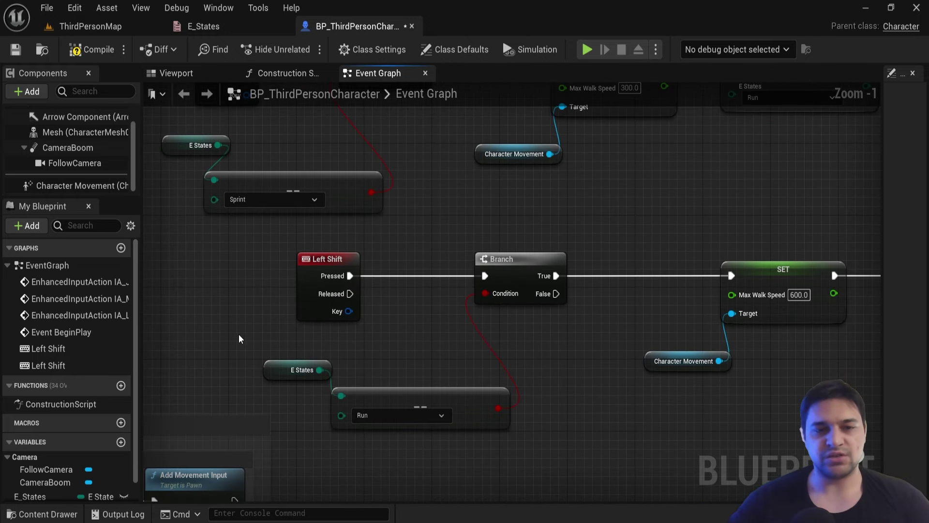
Review the upper speed chain and the lower Left Shift and E States SET nodes.
{"action": "right_click_drag", "start_coordinate": [359, 441], "coordinate": [286, 219]}
{"action": "left_click_drag", "start_coordinate": [317, 173], "coordinate": [414, 291]}
{"action": "right_click_drag", "start_coordinate": [813, 242], "coordinate": [545, 241]}
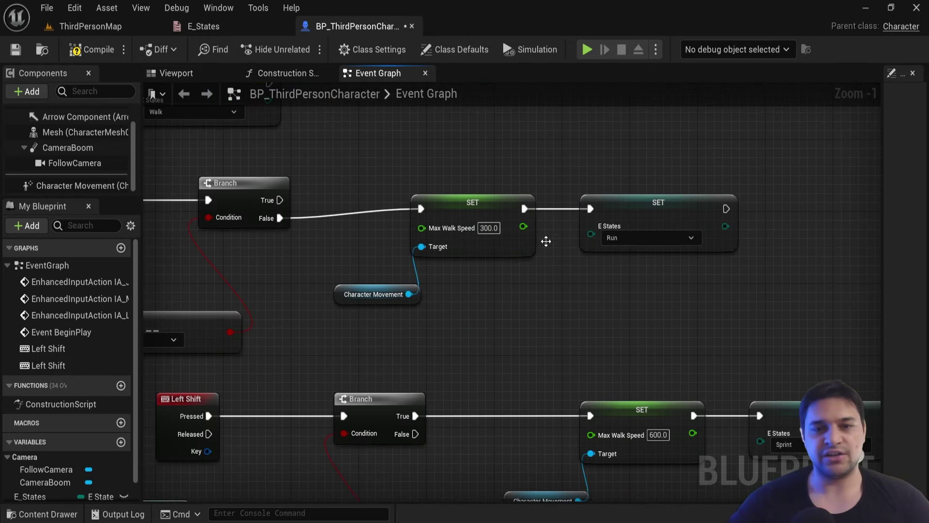
{"action": "left_click", "coordinate": [632, 195]}
{"action": "scroll", "coordinate": [535, 305], "scroll_direction": "down", "scroll_amount": 2}
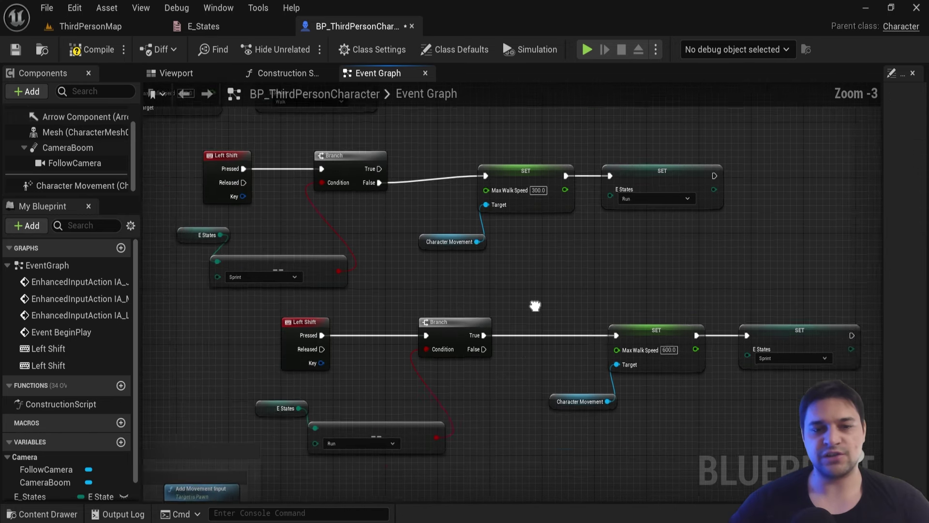
{"action": "scroll", "coordinate": [351, 260], "scroll_direction": "up", "scroll_amount": 3}
{"action": "left_click", "coordinate": [373, 240]}
{"action": "scroll", "coordinate": [367, 252], "scroll_direction": "down", "scroll_amount": 4}
{"action": "right_click_drag", "start_coordinate": [871, 229], "coordinate": [763, 224]}
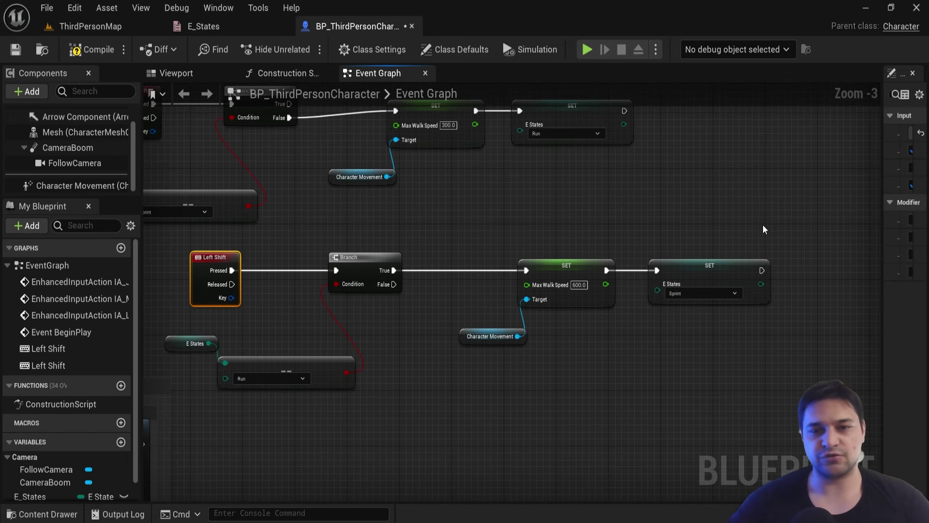
{"action": "mouse_move", "coordinate": [763, 225]}
{"action": "left_mouse_down"}
{"action": "mouse_move", "coordinate": [693, 362]}
{"action": "mouse_move", "coordinate": [672, 373]}
{"action": "left_mouse_up"}
{"action": "left_click", "coordinate": [672, 374]}
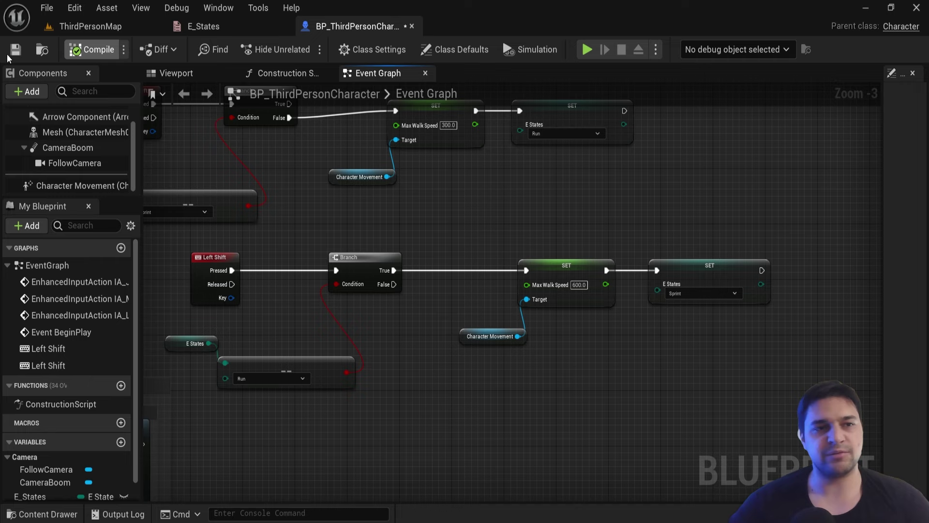
Save the Blueprint, play-test walking and running in ThirdPersonMap, then return to the graph.
{"action": "key", "text": "ctrl+s"}
{"action": "left_click", "coordinate": [46, 53]}
{"action": "left_click", "coordinate": [87, 27]}
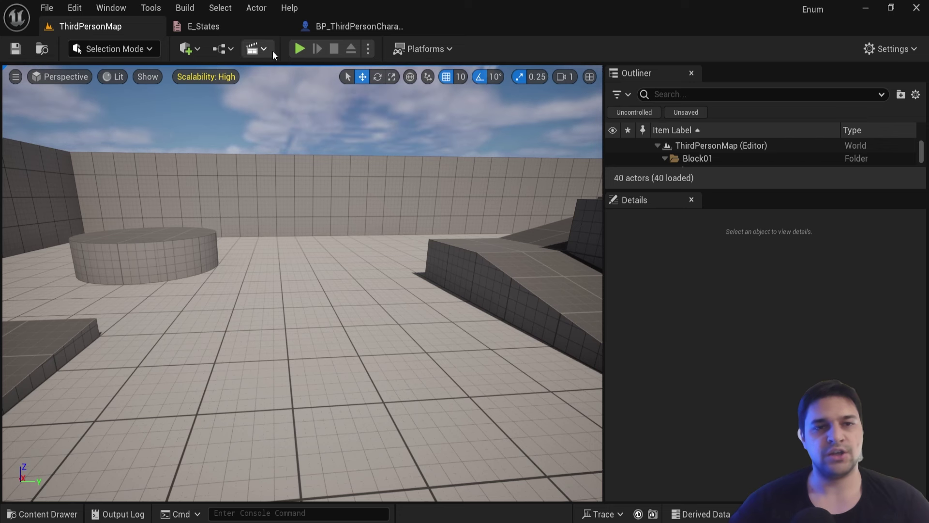
{"action": "left_click", "coordinate": [297, 48]}
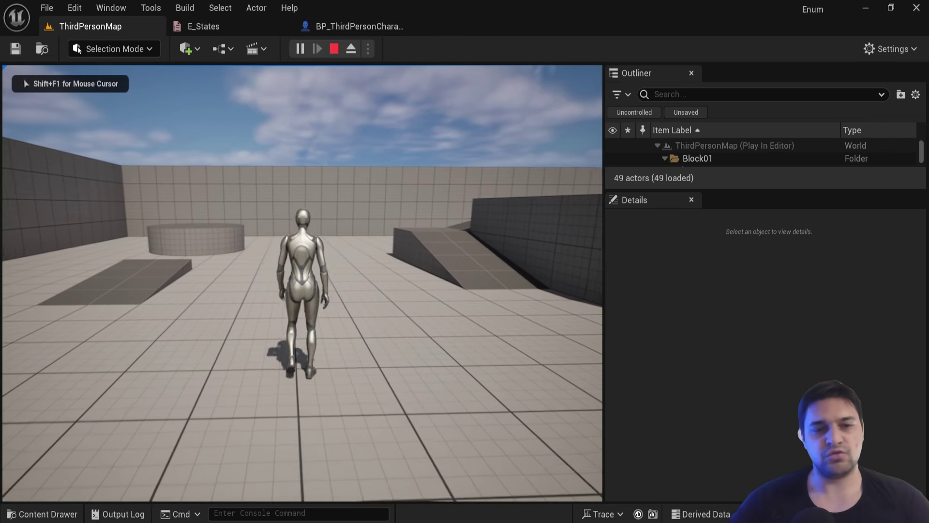
{"action": "key", "text": "w"}
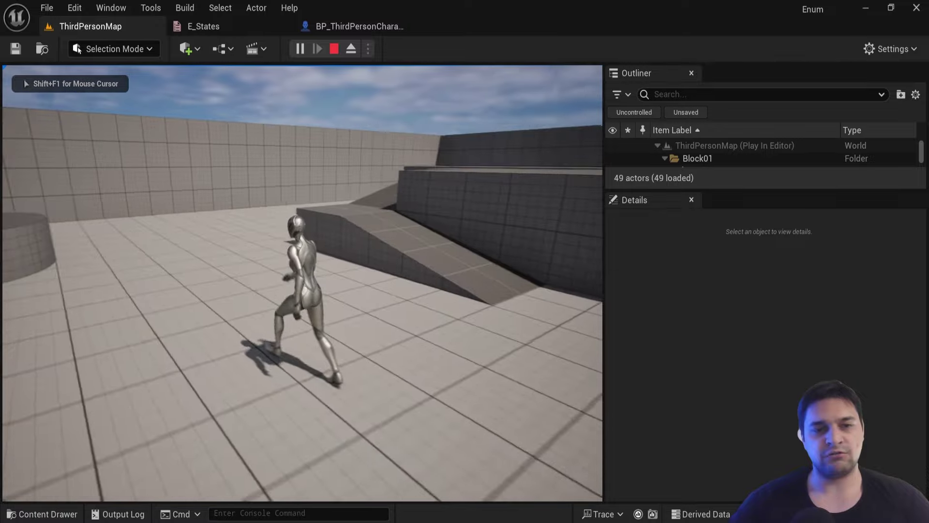
{"action": "key", "text": "w"}
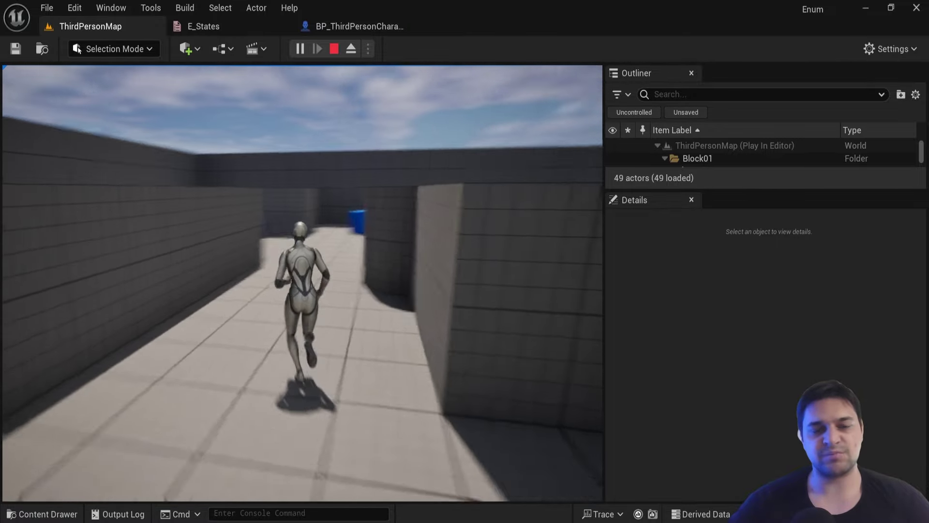
{"action": "key", "text": "Escape"}
{"action": "mouse_move", "coordinate": [495, 304]}
{"action": "right_mouse_down"}
{"action": "mouse_move", "coordinate": [400, 318]}
{"action": "mouse_move", "coordinate": [460, 357]}
{"action": "mouse_move", "coordinate": [330, 303]}
{"action": "mouse_move", "coordinate": [457, 239]}
{"action": "mouse_move", "coordinate": [375, 211]}
{"action": "right_mouse_up"}
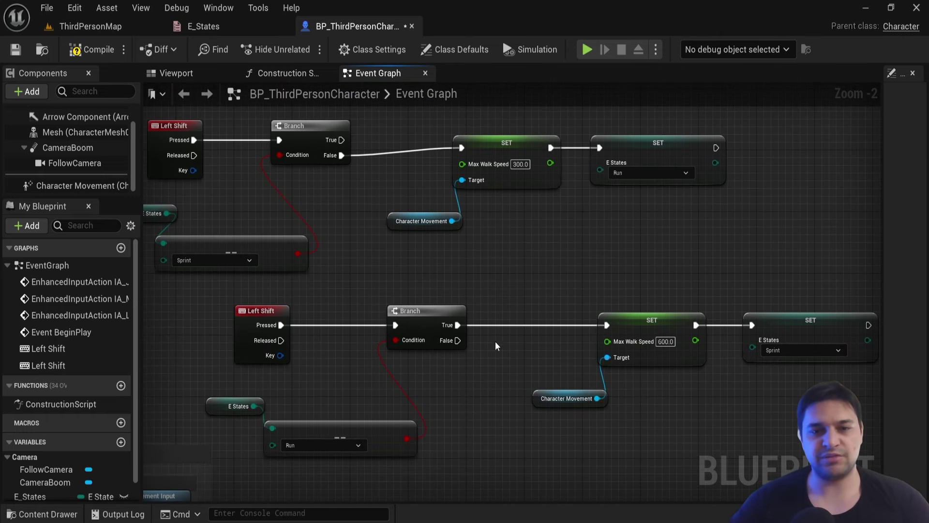
Add a SET E_States node left on Walk and wire the Branch False output into it.
{"action": "right_click_drag", "start_coordinate": [495, 342], "coordinate": [485, 274]}
{"action": "left_click_drag", "start_coordinate": [30, 497], "coordinate": [339, 451]}
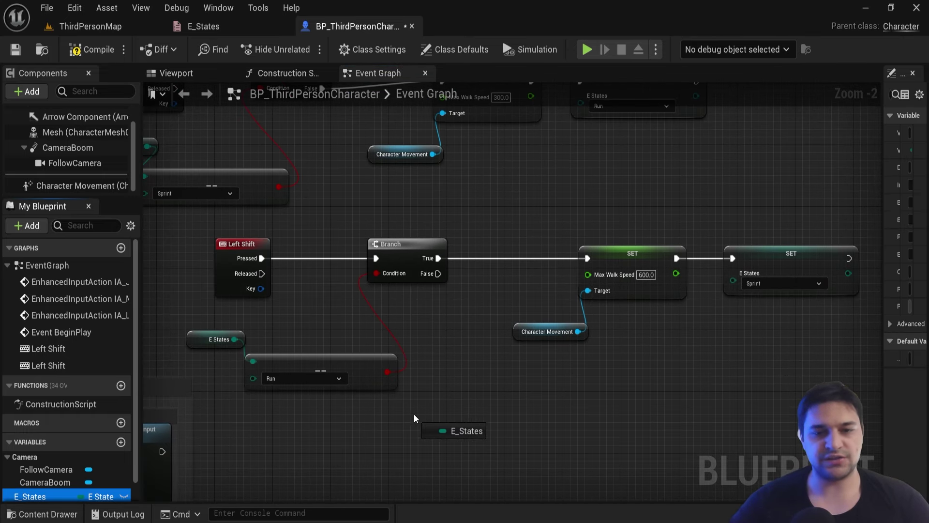
{"action": "left_click_drag", "start_coordinate": [414, 418], "coordinate": [415, 426]}
{"action": "left_click", "coordinate": [446, 455]}
{"action": "right_click_drag", "start_coordinate": [499, 428], "coordinate": [469, 403]}
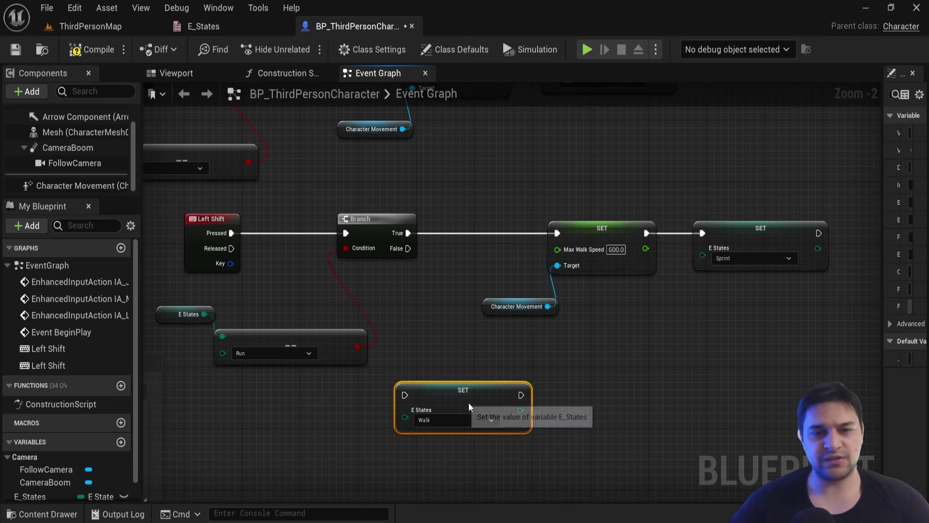
{"action": "left_click_drag", "start_coordinate": [469, 402], "coordinate": [565, 402]}
{"action": "left_click_drag", "start_coordinate": [408, 249], "coordinate": [499, 395]}
{"action": "right_click_drag", "start_coordinate": [450, 406], "coordinate": [409, 393]}
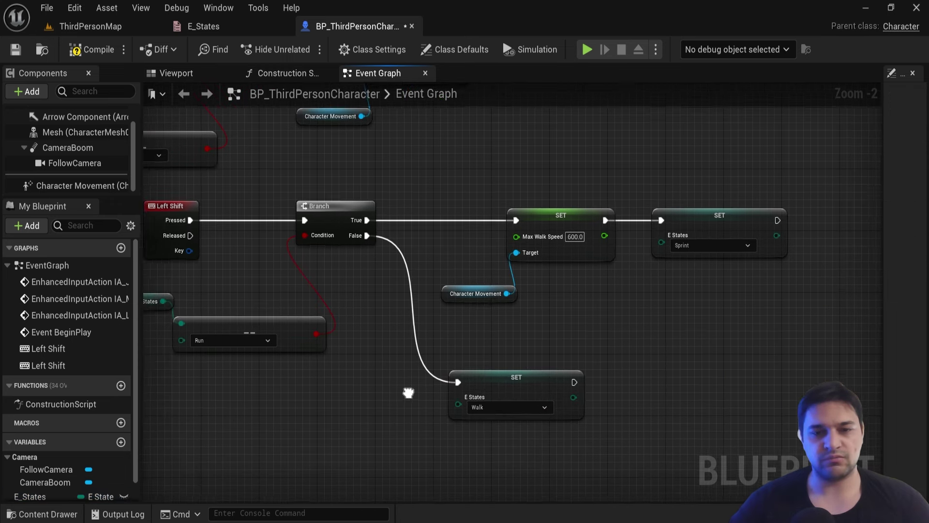
{"action": "scroll", "coordinate": [408, 393], "scroll_direction": "up", "scroll_amount": 1}
{"action": "left_click", "coordinate": [505, 409]}
{"action": "left_click", "coordinate": [498, 423]}
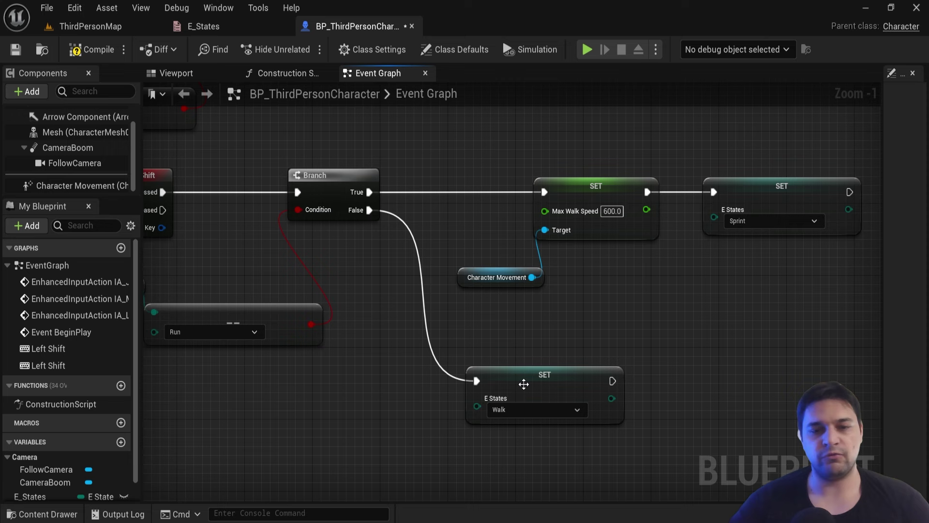
Review the starting Walk setter and second Left Shift section, centring on the Walk SET node.
{"action": "left_click", "coordinate": [524, 384]}
{"action": "scroll", "coordinate": [524, 383], "scroll_direction": "down", "scroll_amount": 2}
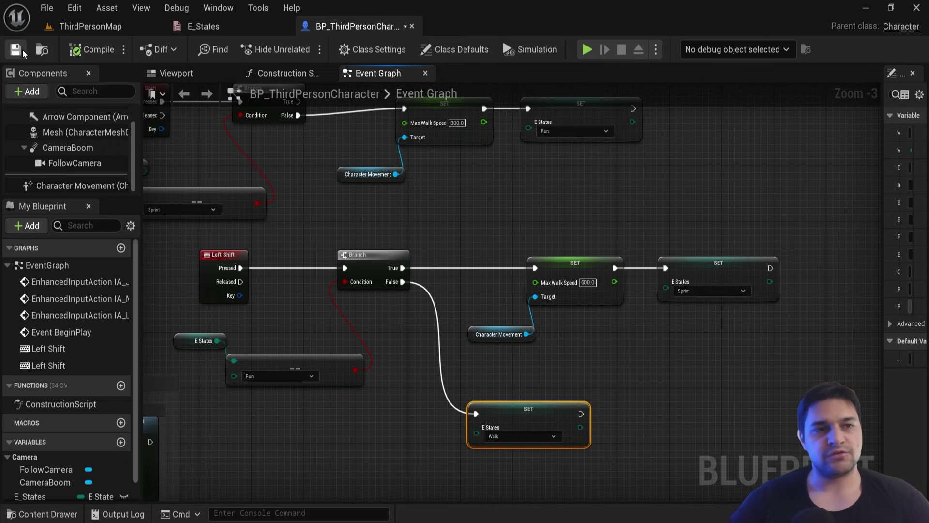
{"action": "scroll", "coordinate": [477, 228], "scroll_direction": "down", "scroll_amount": 1}
{"action": "mouse_move", "coordinate": [503, 227]}
{"action": "right_mouse_down"}
{"action": "mouse_move", "coordinate": [537, 281]}
{"action": "mouse_move", "coordinate": [417, 253]}
{"action": "right_mouse_up"}
{"action": "scroll", "coordinate": [417, 252], "scroll_direction": "up", "scroll_amount": 1}
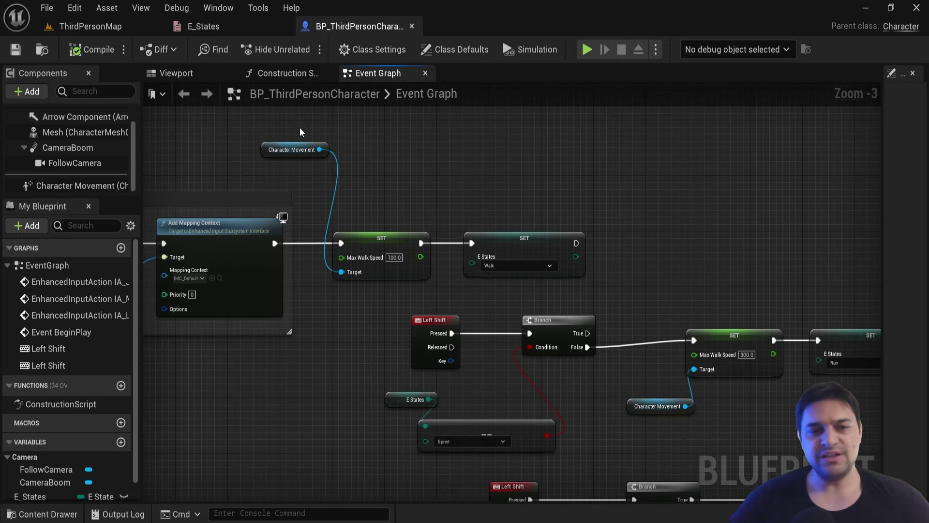
{"action": "right_click_drag", "start_coordinate": [419, 219], "coordinate": [277, 190]}
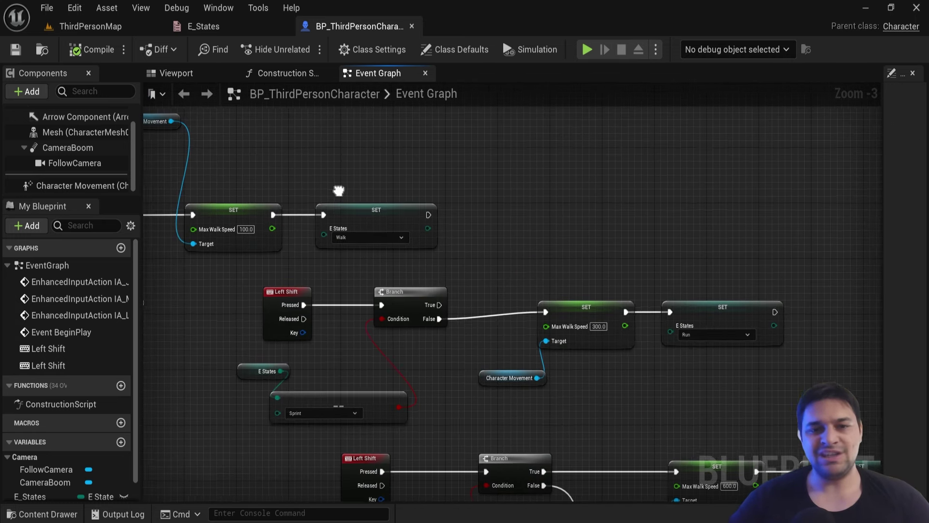
{"action": "scroll", "coordinate": [429, 226], "scroll_direction": "up", "scroll_amount": 2}
{"action": "left_click", "coordinate": [433, 242]}
{"action": "scroll", "coordinate": [440, 287], "scroll_direction": "down", "scroll_amount": 2}
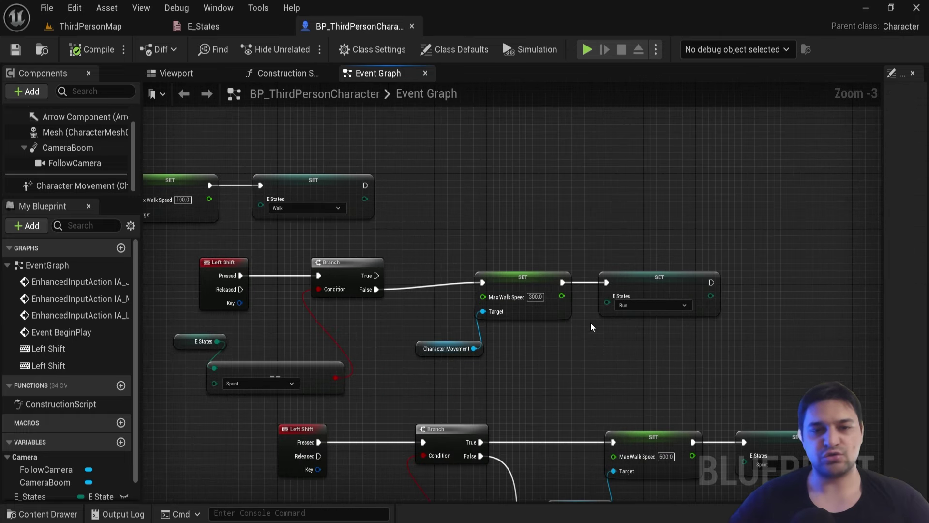
{"action": "right_click_drag", "start_coordinate": [477, 297], "coordinate": [477, 99]}
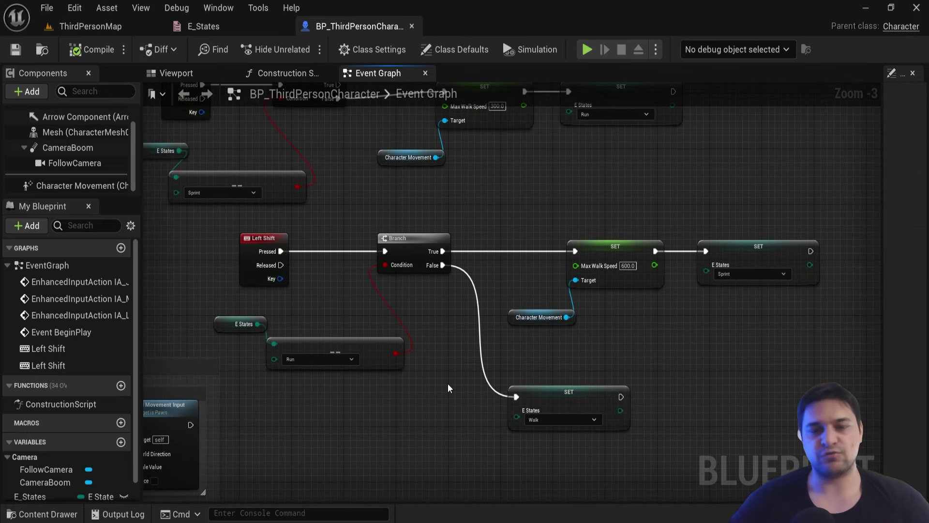
{"action": "scroll", "coordinate": [449, 388], "scroll_direction": "down", "scroll_amount": 1}
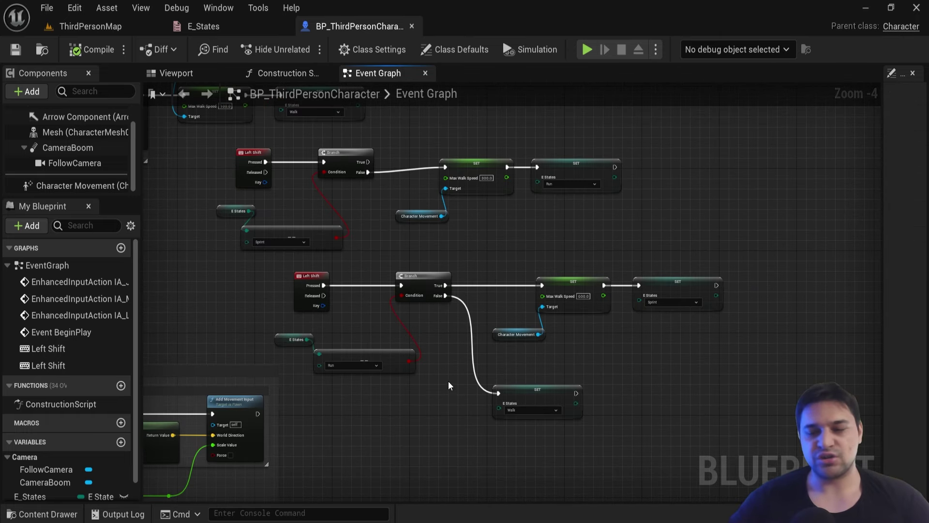
{"action": "right_click_drag", "start_coordinate": [451, 384], "coordinate": [226, 157]}
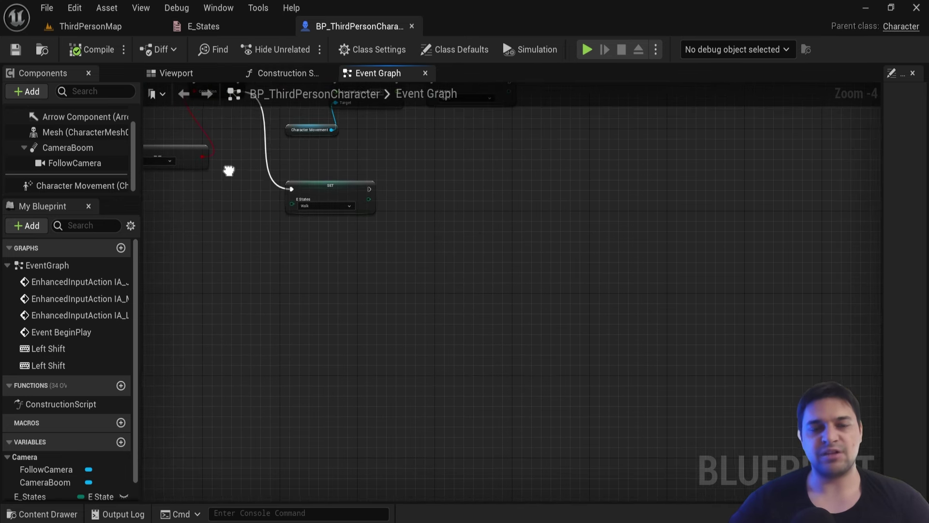
{"action": "scroll", "coordinate": [436, 269], "scroll_direction": "up", "scroll_amount": 1}
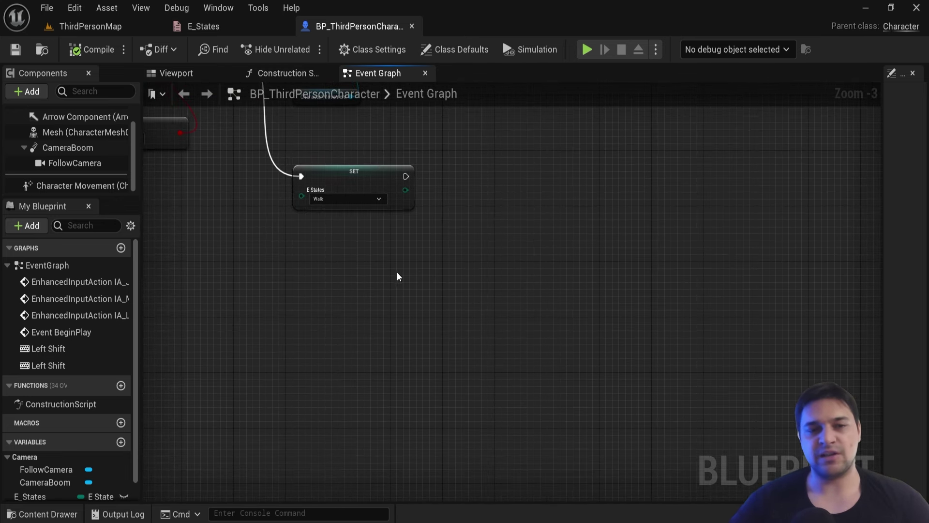
{"action": "mouse_move", "coordinate": [398, 276]}
{"action": "right_mouse_down"}
{"action": "mouse_move", "coordinate": [522, 255]}
{"action": "mouse_move", "coordinate": [420, 265]}
{"action": "right_mouse_up"}
Copy the IA_Jump event from the Jump Input comment and paste it near the Walk setter.
{"action": "right_click", "coordinate": [420, 266]}
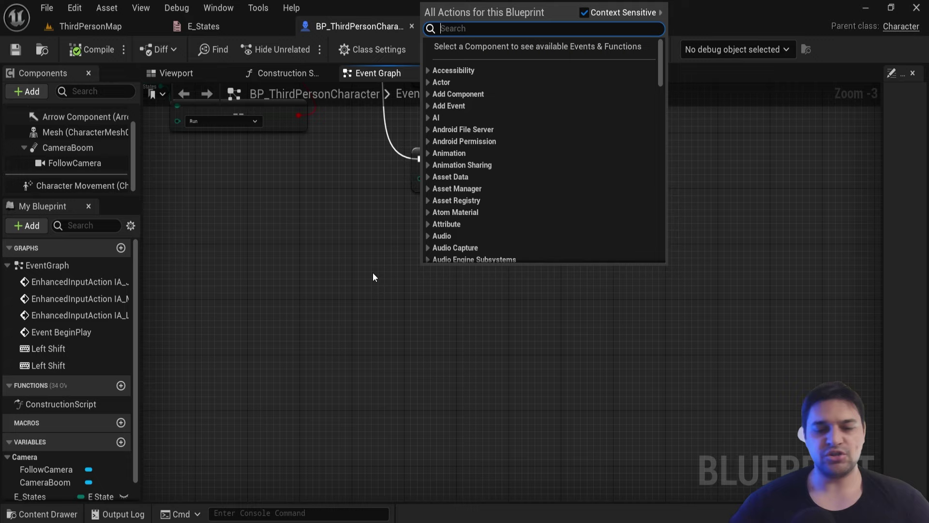
{"action": "left_click", "coordinate": [372, 277]}
{"action": "scroll", "coordinate": [372, 277], "scroll_direction": "down", "scroll_amount": 3}
{"action": "right_click_drag", "start_coordinate": [374, 276], "coordinate": [795, 191]}
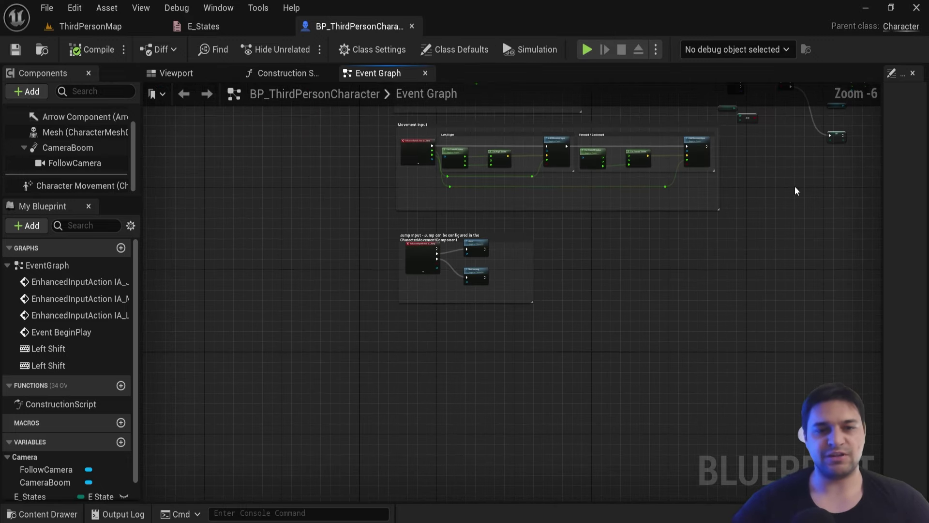
{"action": "scroll", "coordinate": [478, 251], "scroll_direction": "up", "scroll_amount": 4}
{"action": "right_click_drag", "start_coordinate": [478, 250], "coordinate": [737, 218]}
{"action": "left_click", "coordinate": [256, 235]}
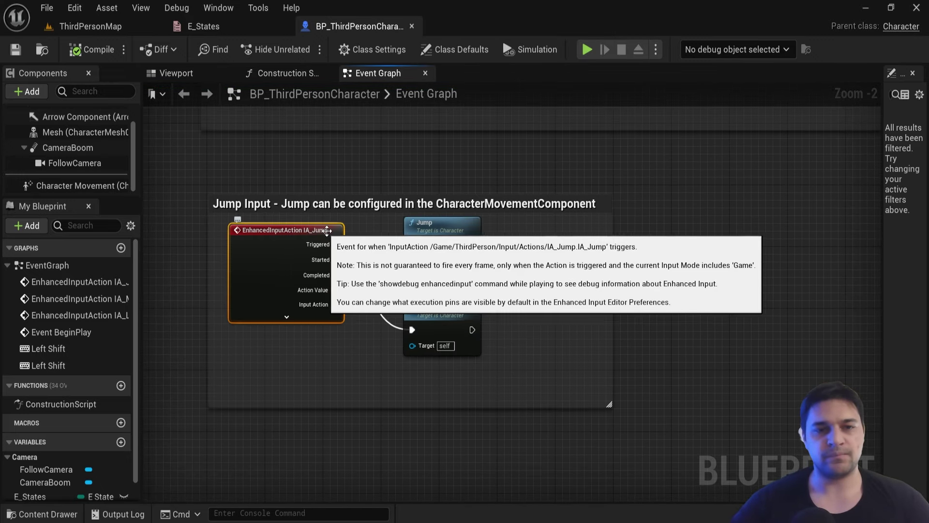
{"action": "scroll", "coordinate": [585, 231], "scroll_direction": "down", "scroll_amount": 1}
{"action": "key", "text": "ctrl+c"}
{"action": "right_click_drag", "start_coordinate": [585, 231], "coordinate": [220, 325]}
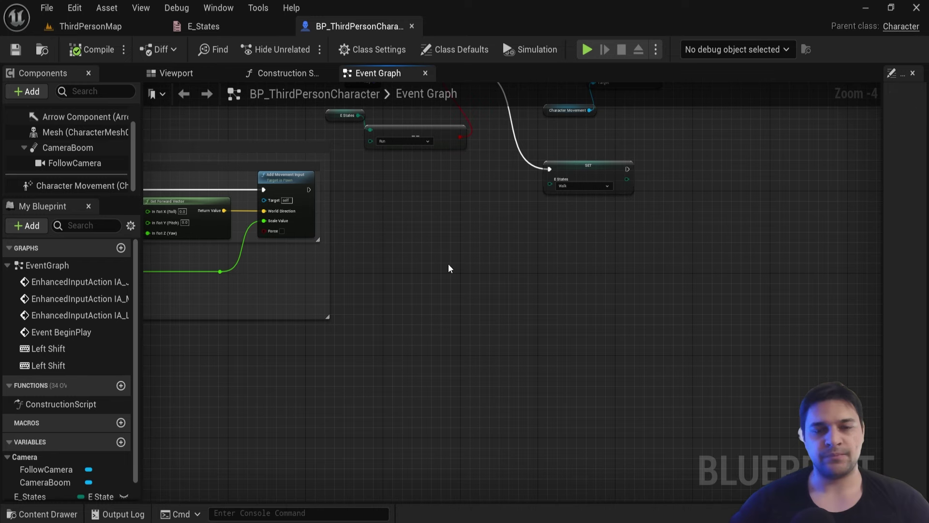
{"action": "key", "text": "ctrl+v"}
Expand the pasted IA_Jump event's pins and drop the E_States variable beside it.
{"action": "scroll", "coordinate": [448, 263], "scroll_direction": "up", "scroll_amount": 3}
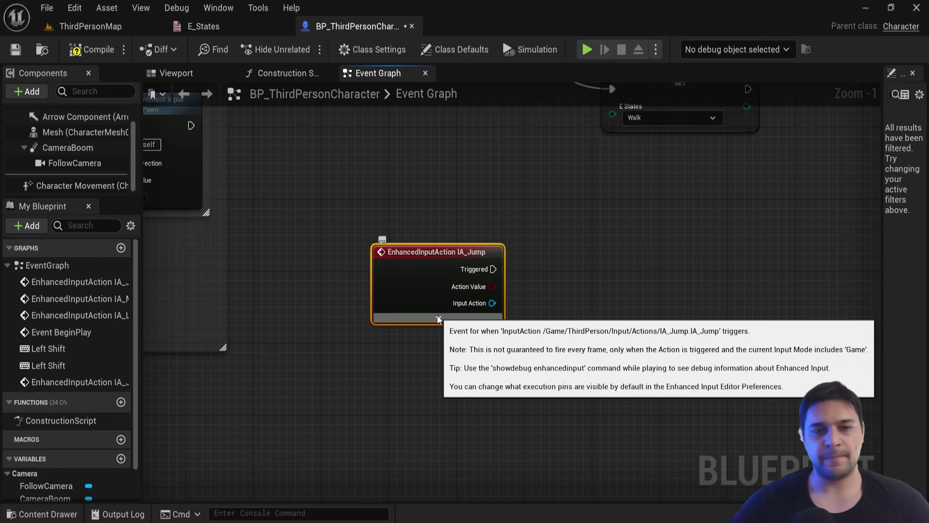
{"action": "left_click", "coordinate": [437, 315]}
{"action": "right_click_drag", "start_coordinate": [567, 317], "coordinate": [466, 303]}
{"action": "left_click", "coordinate": [466, 303]}
{"action": "scroll", "coordinate": [430, 303], "scroll_direction": "down", "scroll_amount": 1}
{"action": "scroll", "coordinate": [387, 303], "scroll_direction": "down", "scroll_amount": 1}
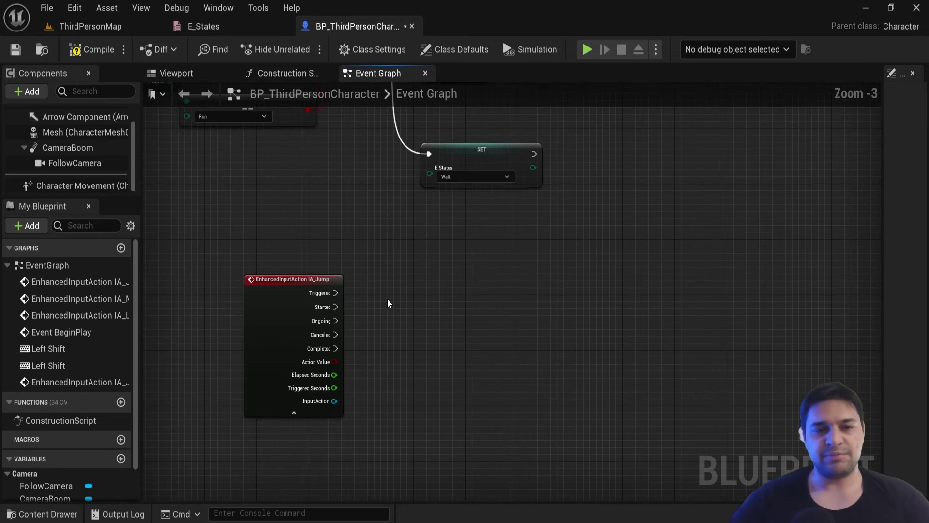
{"action": "scroll", "coordinate": [77, 460], "scroll_direction": "down", "scroll_amount": 2}
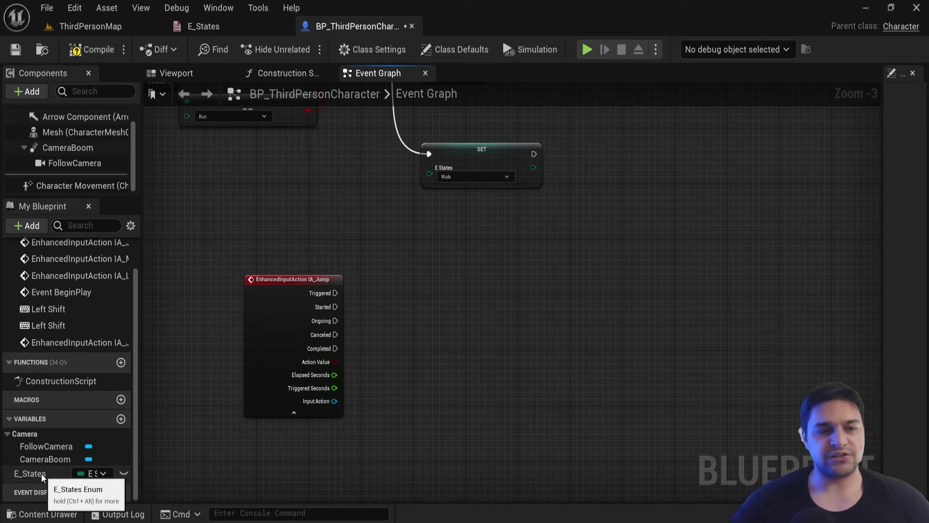
{"action": "mouse_move", "coordinate": [42, 475]}
{"action": "left_mouse_down"}
{"action": "mouse_move", "coordinate": [333, 237]}
{"action": "mouse_move", "coordinate": [477, 290]}
{"action": "left_mouse_up"}
Get E_States, add a Switch on E_States from it, and wire IA_Jump Started into it.
{"action": "left_click", "coordinate": [365, 262]}
{"action": "scroll", "coordinate": [366, 256], "scroll_direction": "up", "scroll_amount": 1}
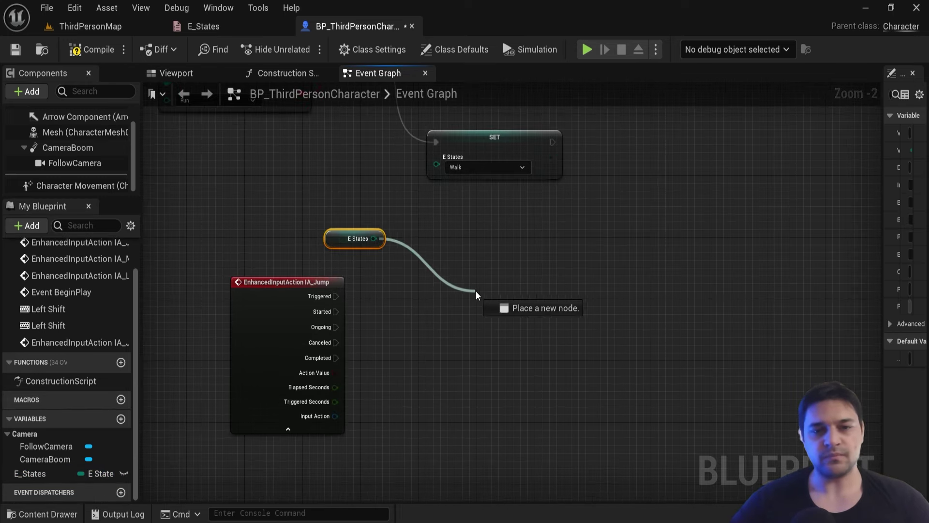
{"action": "type", "text": "Swit"}
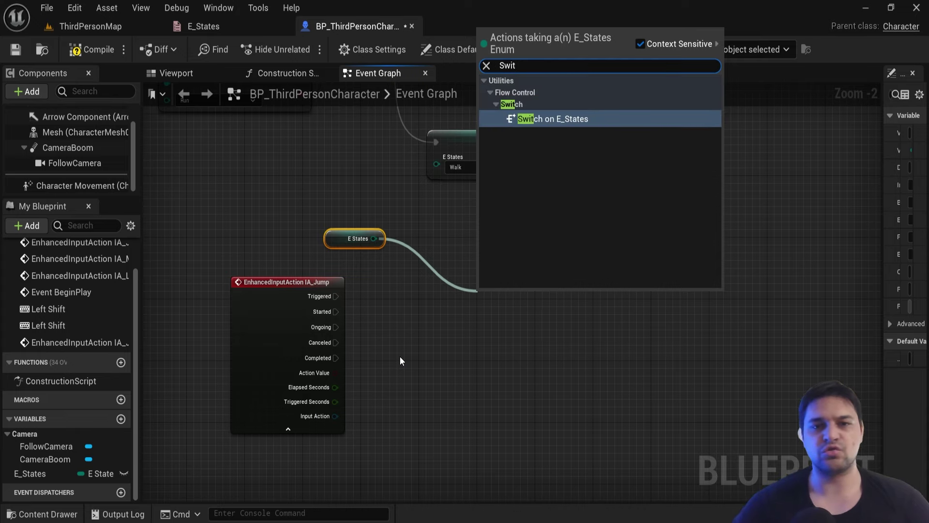
{"action": "left_click", "coordinate": [565, 121]}
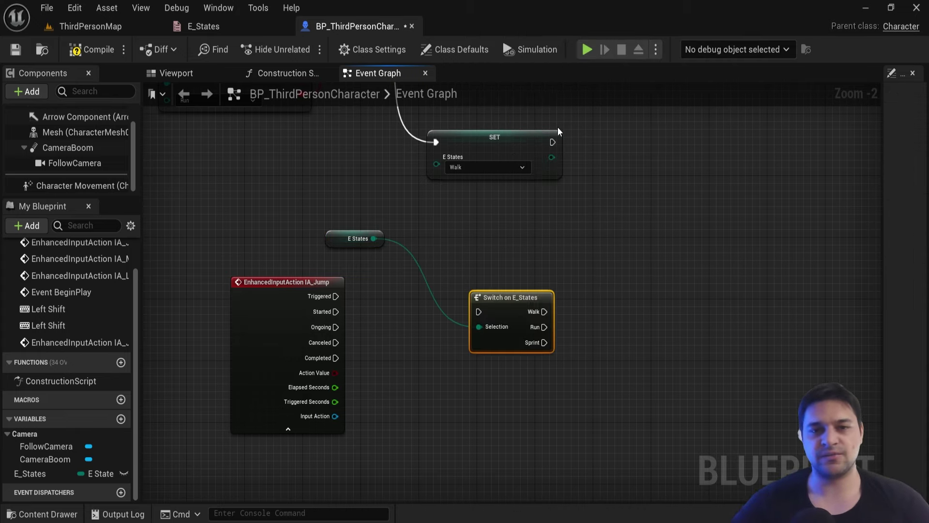
{"action": "scroll", "coordinate": [516, 317], "scroll_direction": "up", "scroll_amount": 2}
{"action": "left_click_drag", "start_coordinate": [306, 308], "coordinate": [501, 311]}
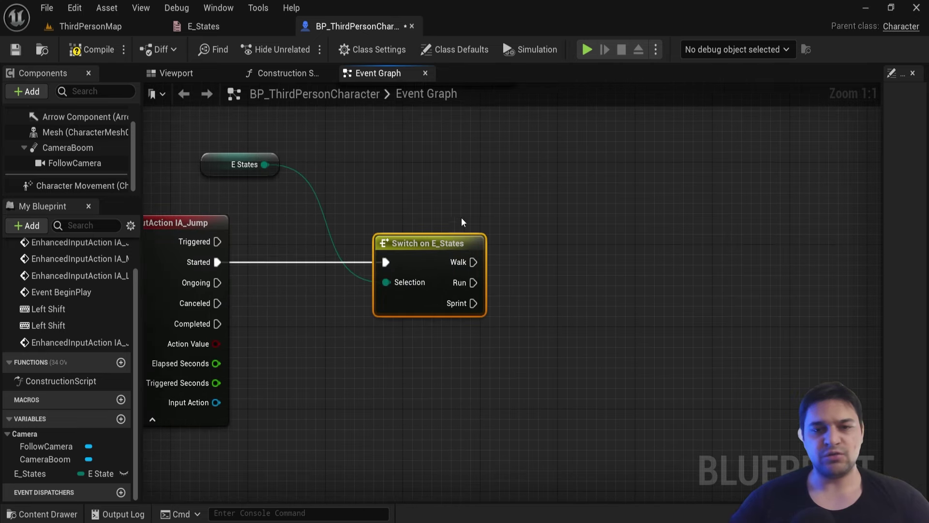
{"action": "left_click", "coordinate": [488, 244]}
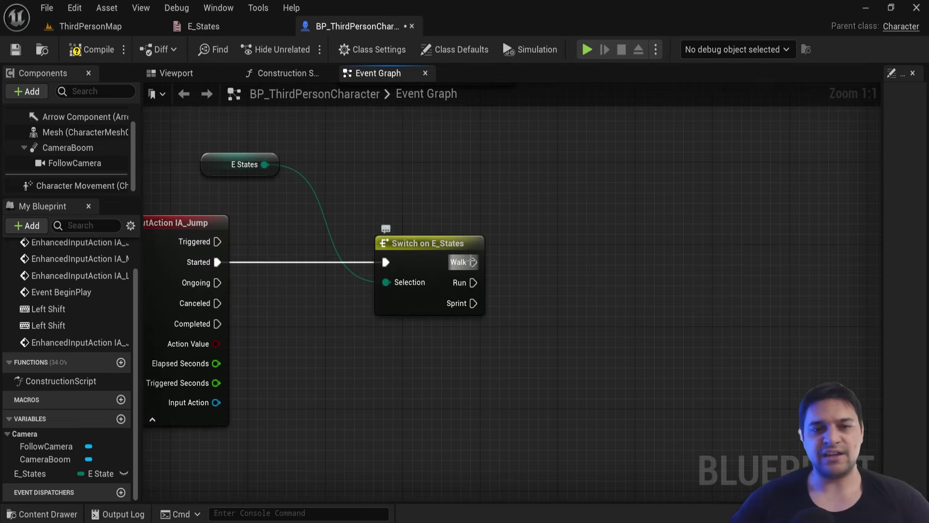
Try pulling wires from the Switch's Walk, Run and Sprint outputs, dismissing each actions list.
{"action": "left_click_drag", "start_coordinate": [471, 262], "coordinate": [659, 182]}
{"action": "key", "text": "Escape"}
{"action": "left_click_drag", "start_coordinate": [473, 282], "coordinate": [559, 316]}
{"action": "key", "text": "Escape"}
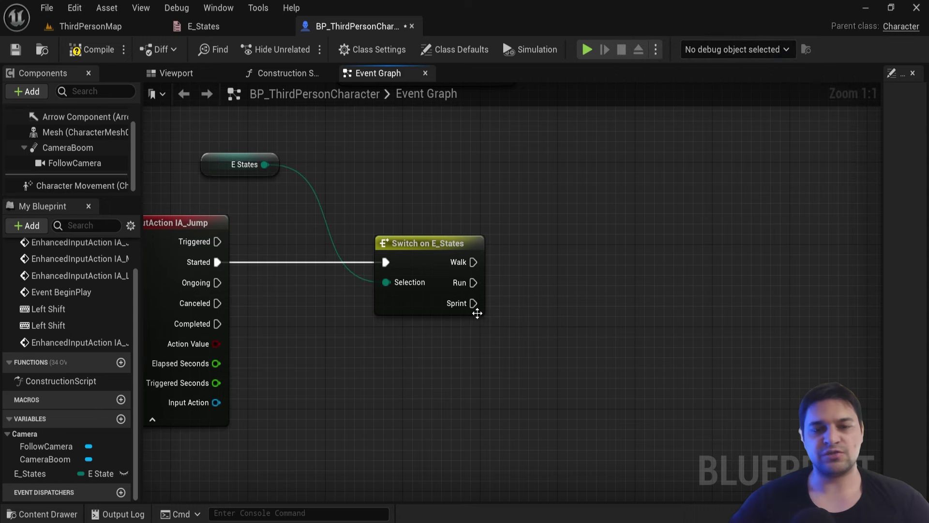
{"action": "left_click_drag", "start_coordinate": [475, 304], "coordinate": [545, 332]}
Review the sprint Branch and Walk SET nodes, then add a Character Movement reference.
{"action": "scroll", "coordinate": [493, 338], "scroll_direction": "down", "scroll_amount": 3}
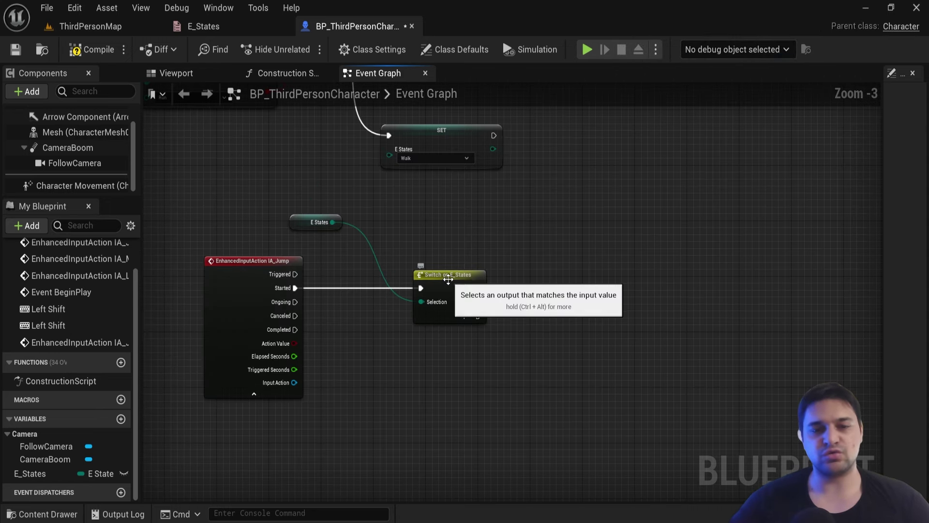
{"action": "mouse_move", "coordinate": [413, 217]}
{"action": "right_mouse_down"}
{"action": "mouse_move", "coordinate": [385, 285]}
{"action": "mouse_move", "coordinate": [470, 270]}
{"action": "right_mouse_up"}
{"action": "scroll", "coordinate": [469, 270], "scroll_direction": "up", "scroll_amount": 2}
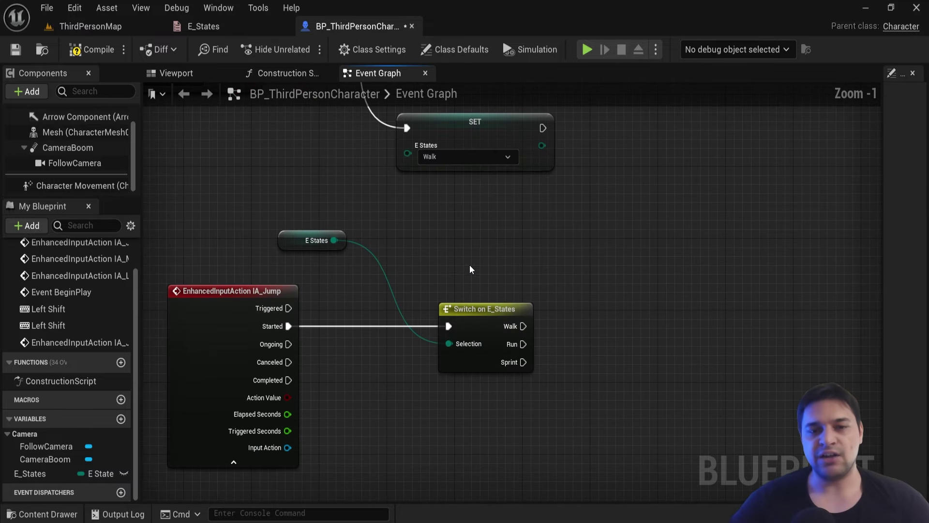
{"action": "right_click_drag", "start_coordinate": [474, 233], "coordinate": [507, 373]}
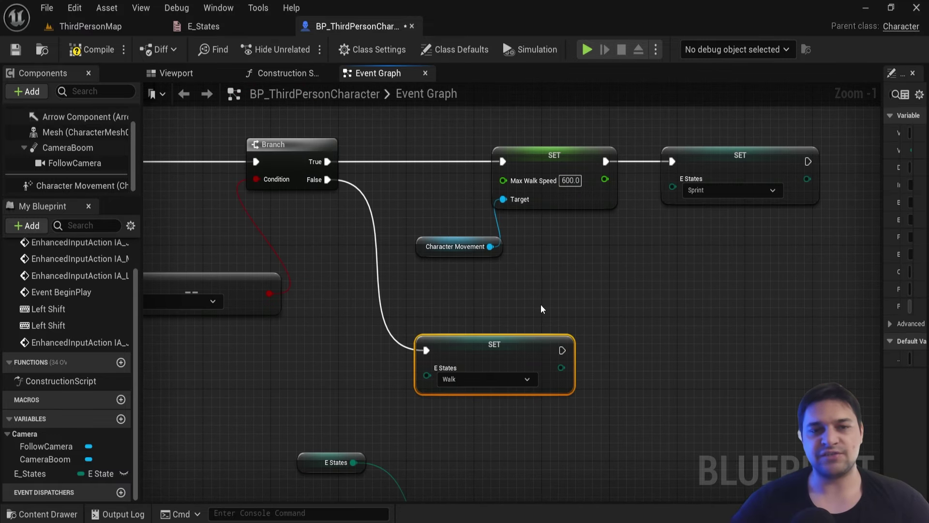
{"action": "mouse_move", "coordinate": [634, 327]}
{"action": "right_mouse_down"}
{"action": "mouse_move", "coordinate": [497, 380]}
{"action": "mouse_move", "coordinate": [537, 209]}
{"action": "right_mouse_up"}
{"action": "scroll", "coordinate": [538, 209], "scroll_direction": "down", "scroll_amount": 1}
{"action": "scroll", "coordinate": [492, 357], "scroll_direction": "up", "scroll_amount": 2}
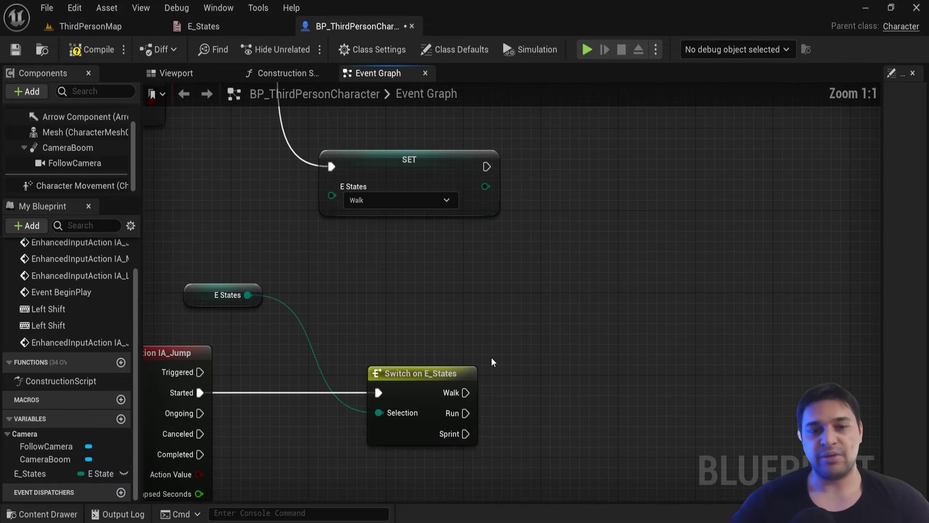
{"action": "right_click_drag", "start_coordinate": [491, 358], "coordinate": [518, 270]}
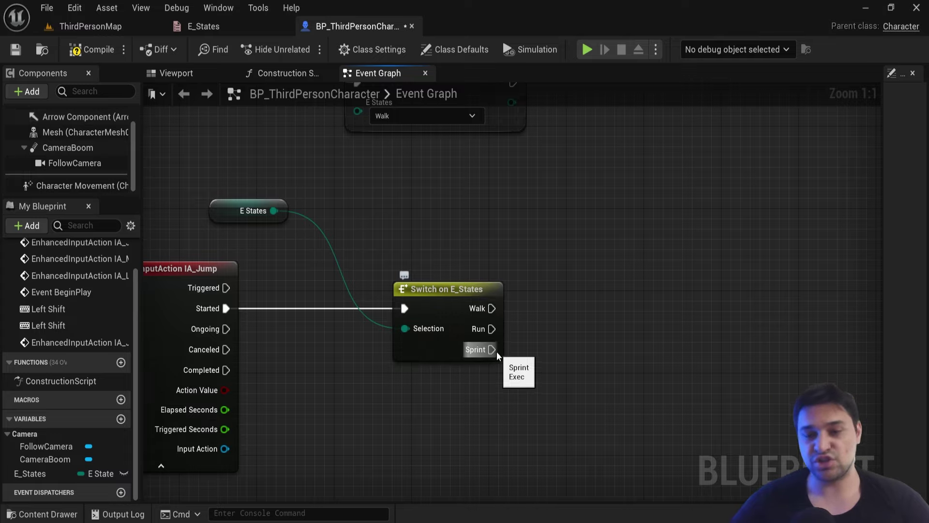
{"action": "right_click_drag", "start_coordinate": [569, 330], "coordinate": [553, 330]}
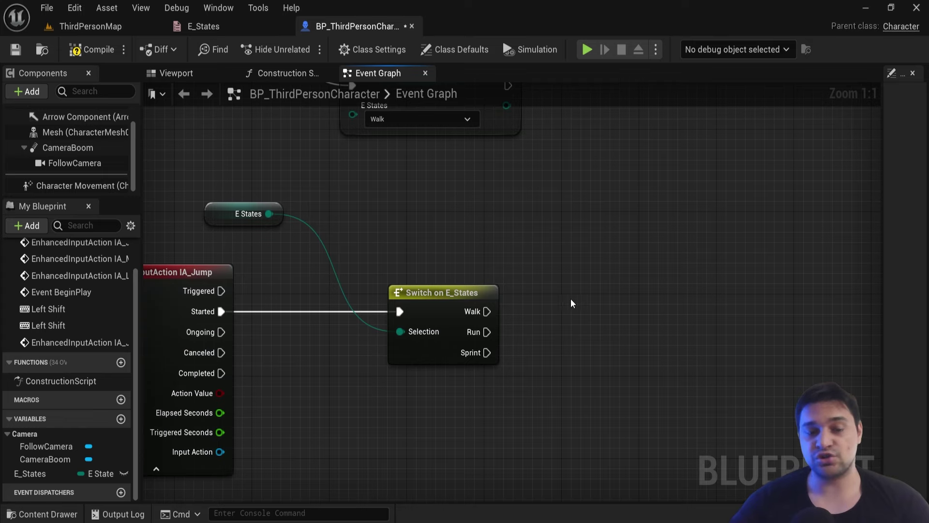
{"action": "right_click_drag", "start_coordinate": [576, 284], "coordinate": [500, 258]}
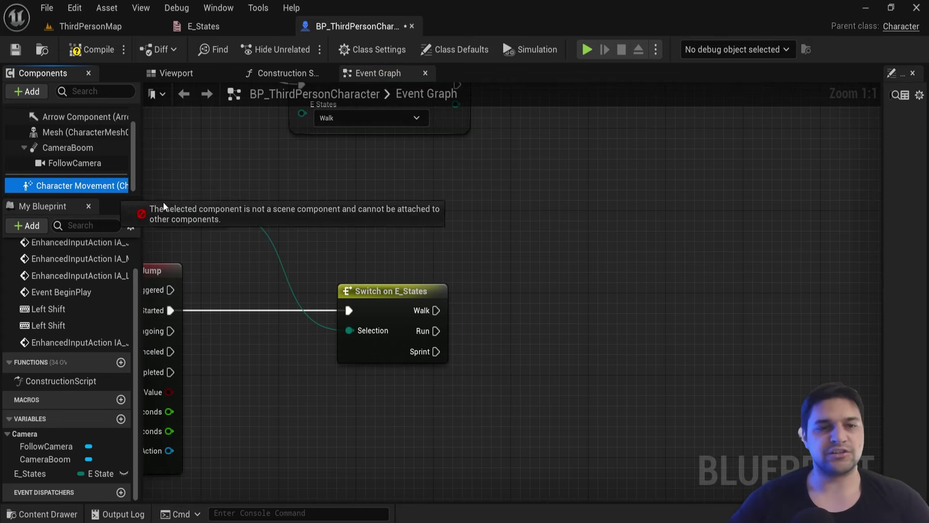
{"action": "left_click_drag", "start_coordinate": [45, 191], "coordinate": [398, 192]}
Add a Set Jump Z Velocity node on Character Movement for the Walk output, value 300.
{"action": "left_click_drag", "start_coordinate": [483, 202], "coordinate": [541, 259]}
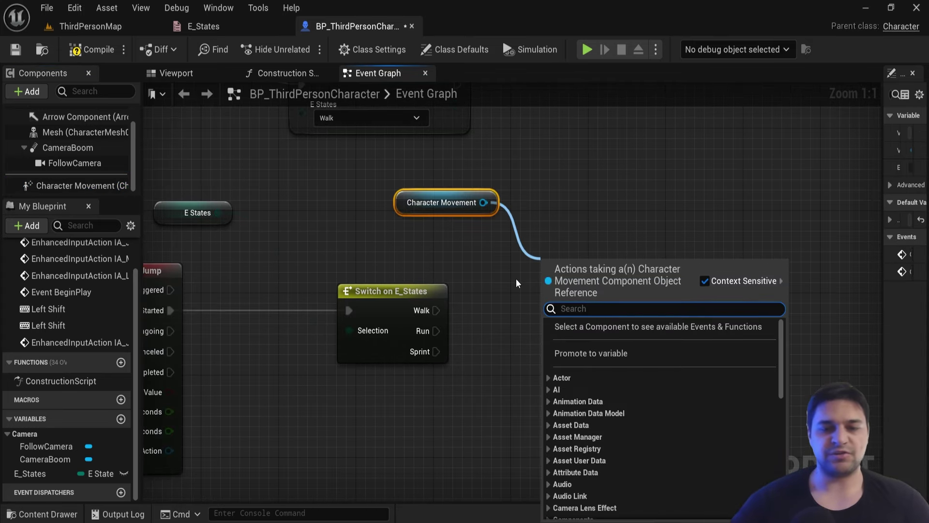
{"action": "type", "text": "Set jump z"}
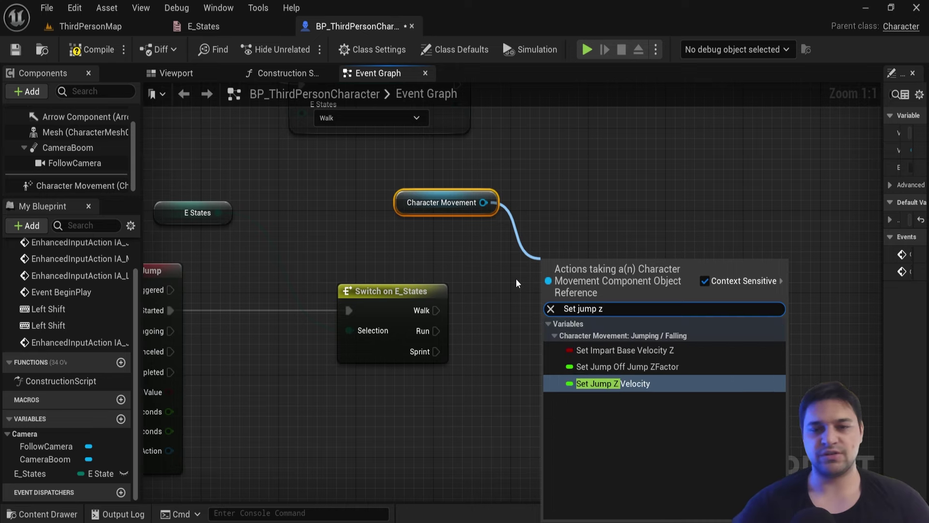
{"action": "left_click", "coordinate": [628, 384]}
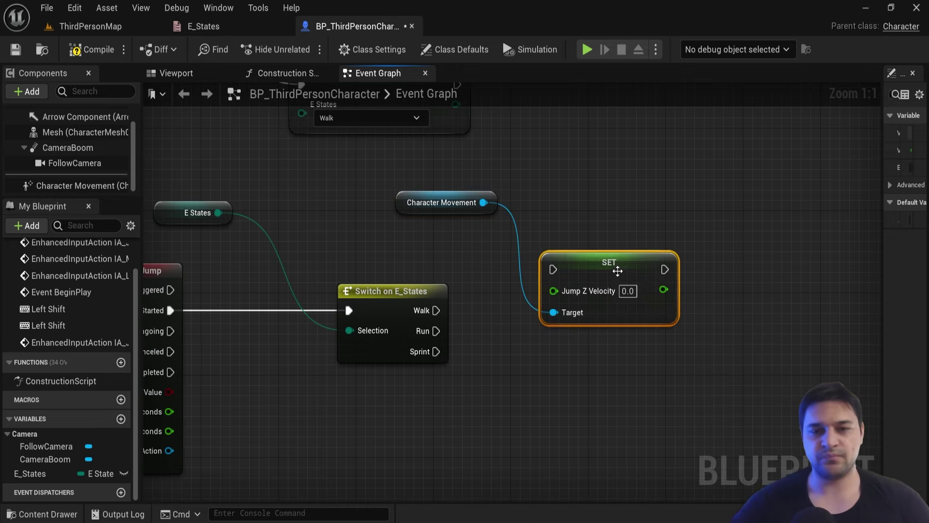
{"action": "right_click_drag", "start_coordinate": [616, 248], "coordinate": [578, 249]}
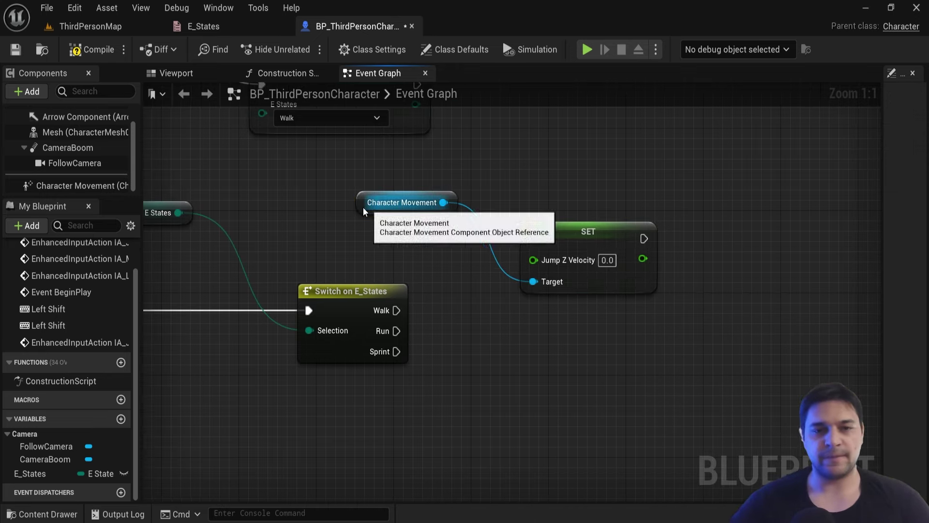
{"action": "mouse_move", "coordinate": [363, 208]}
{"action": "left_mouse_down"}
{"action": "mouse_move", "coordinate": [430, 338]}
{"action": "mouse_move", "coordinate": [312, 398]}
{"action": "left_mouse_up"}
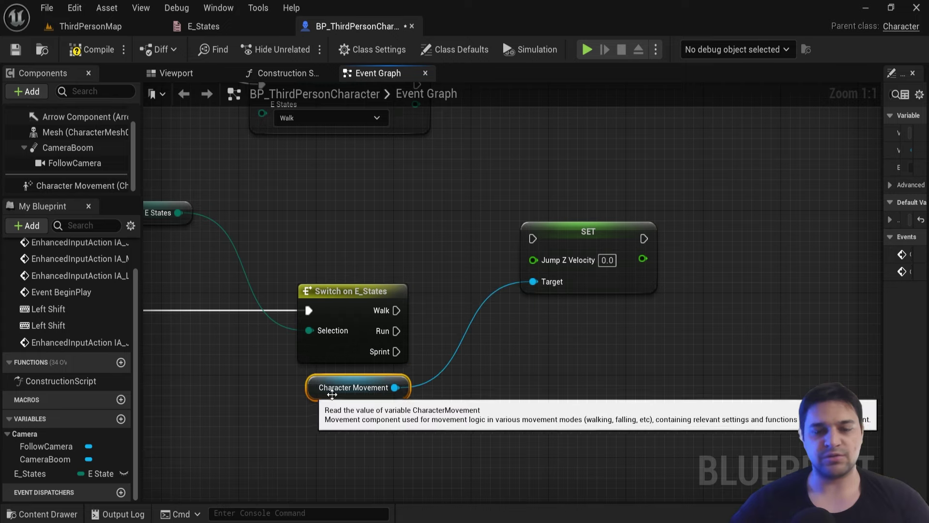
{"action": "right_click_drag", "start_coordinate": [475, 325], "coordinate": [440, 318]}
{"action": "left_click", "coordinate": [440, 318]}
{"action": "left_click_drag", "start_coordinate": [361, 302], "coordinate": [497, 230]}
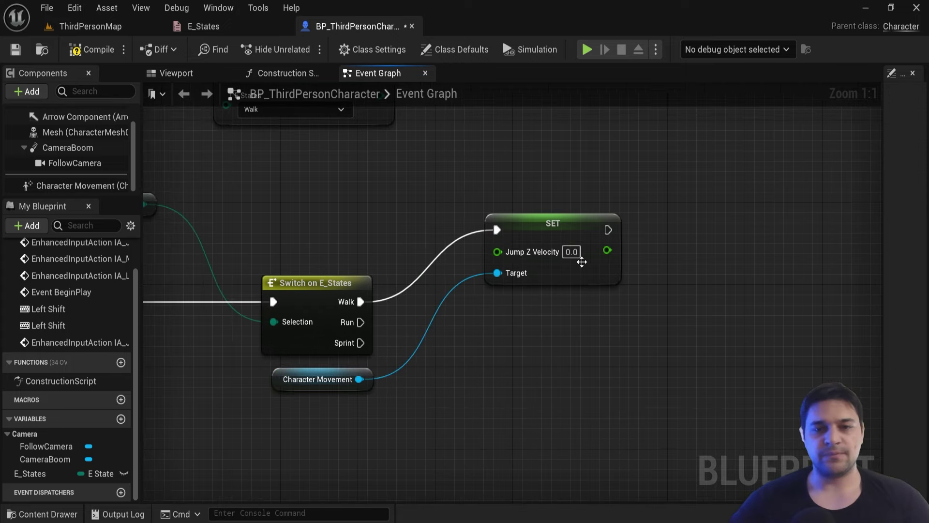
{"action": "left_click", "coordinate": [572, 252]}
{"action": "type", "text": "300"}
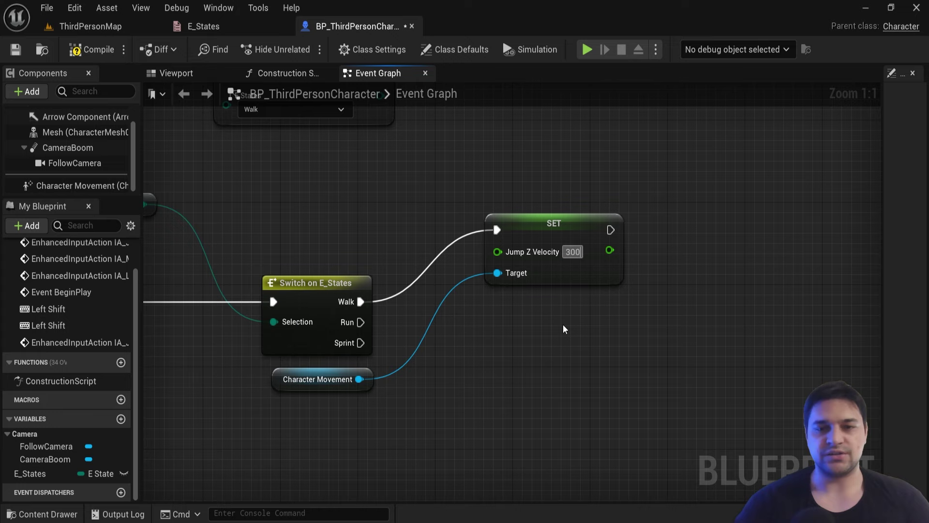
{"action": "key", "text": "Return"}
Duplicate the node for the Run output, targeting Character Movement, with Jump Z Velocity 500.
{"action": "key", "text": "ctrl+c"}
{"action": "key", "text": "ctrl+v"}
{"action": "left_click_drag", "start_coordinate": [566, 338], "coordinate": [530, 338]}
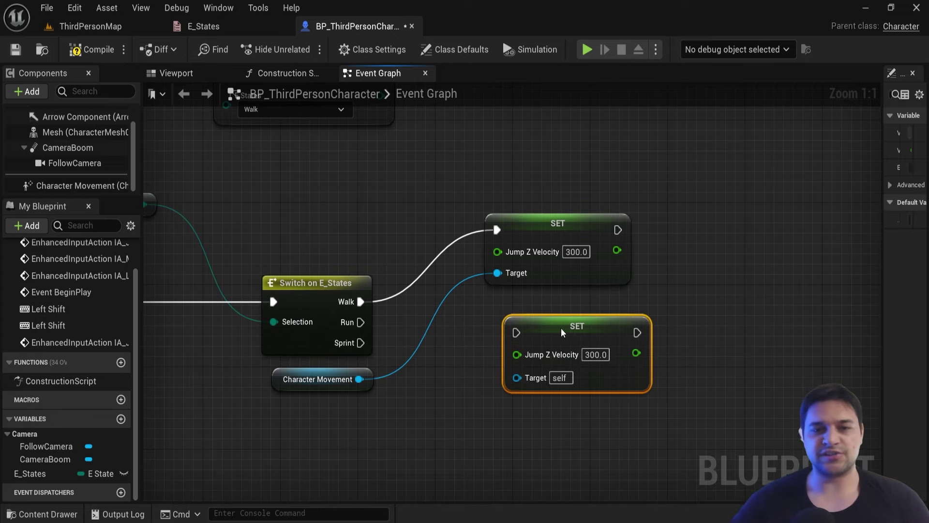
{"action": "mouse_move", "coordinate": [361, 322]}
{"action": "left_mouse_down"}
{"action": "mouse_move", "coordinate": [516, 342]}
{"action": "mouse_move", "coordinate": [515, 332]}
{"action": "left_mouse_up"}
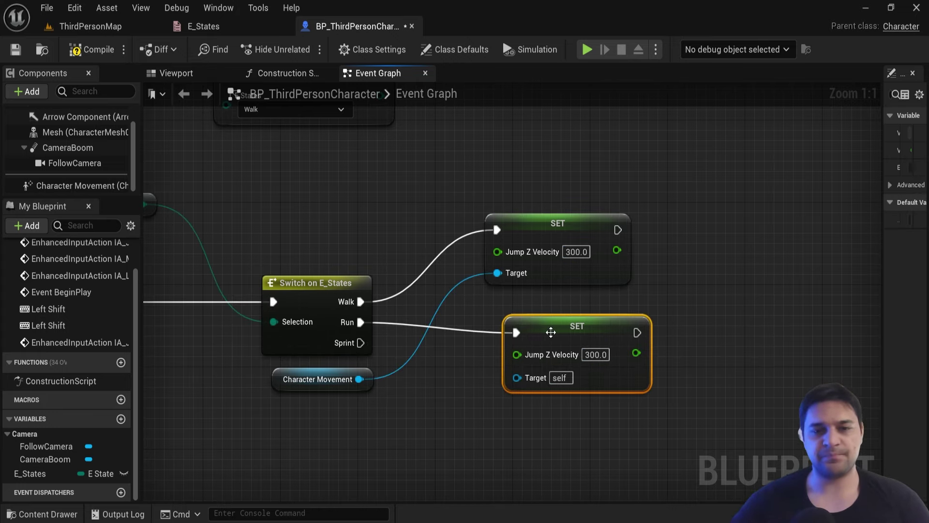
{"action": "right_click_drag", "start_coordinate": [550, 328], "coordinate": [514, 320]}
{"action": "left_click_drag", "start_coordinate": [323, 371], "coordinate": [482, 370]}
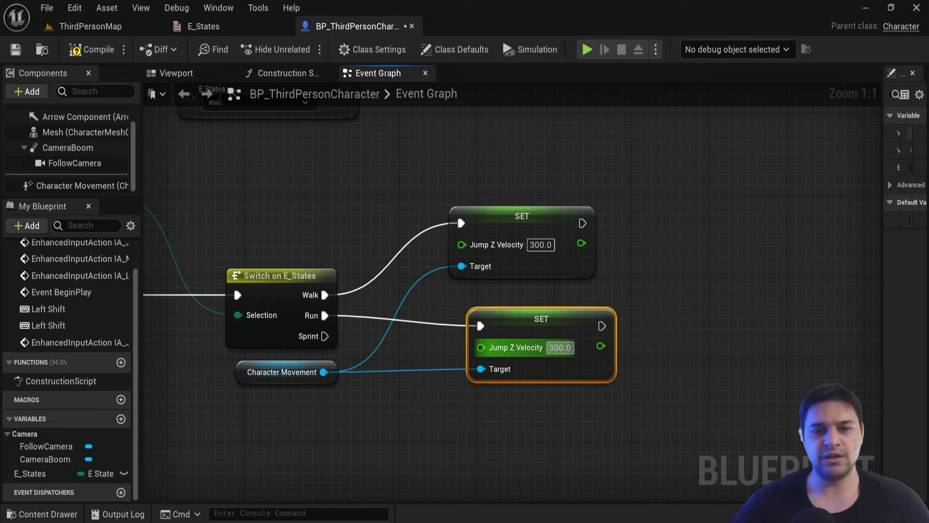
{"action": "type", "text": "500"}
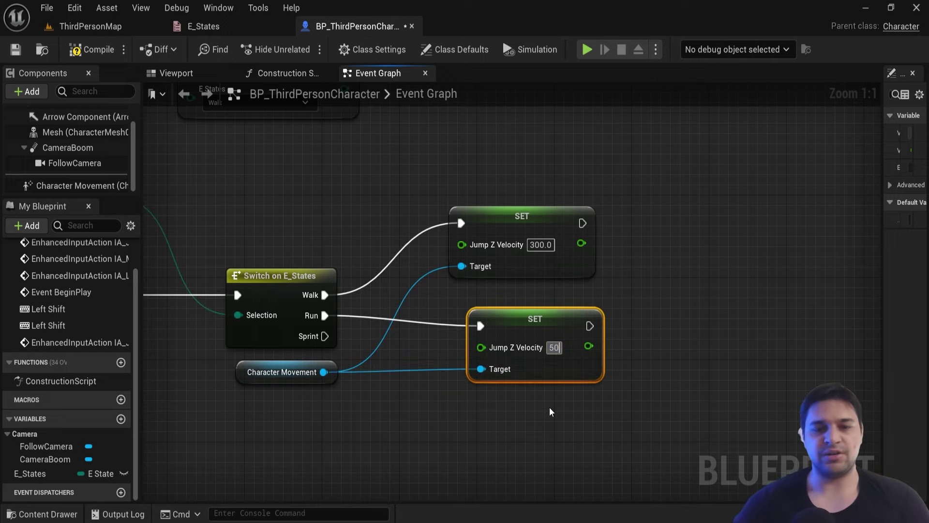
{"action": "left_click", "coordinate": [524, 411]}
Add a third copy for the Sprint output, targeting Character Movement, with Jump Z Velocity 700.
{"action": "right_click_drag", "start_coordinate": [524, 411], "coordinate": [498, 309]}
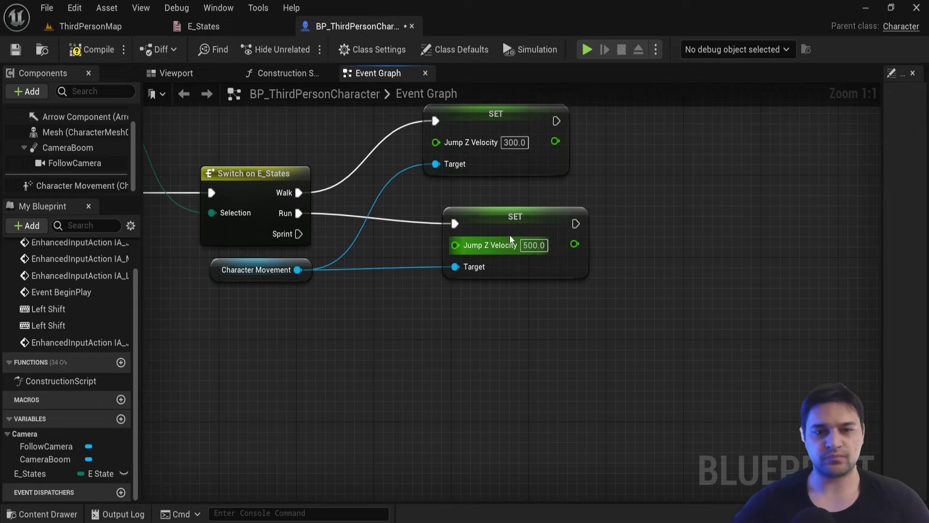
{"action": "left_click", "coordinate": [499, 217]}
{"action": "key", "text": "ctrl+c"}
{"action": "key", "text": "ctrl+v"}
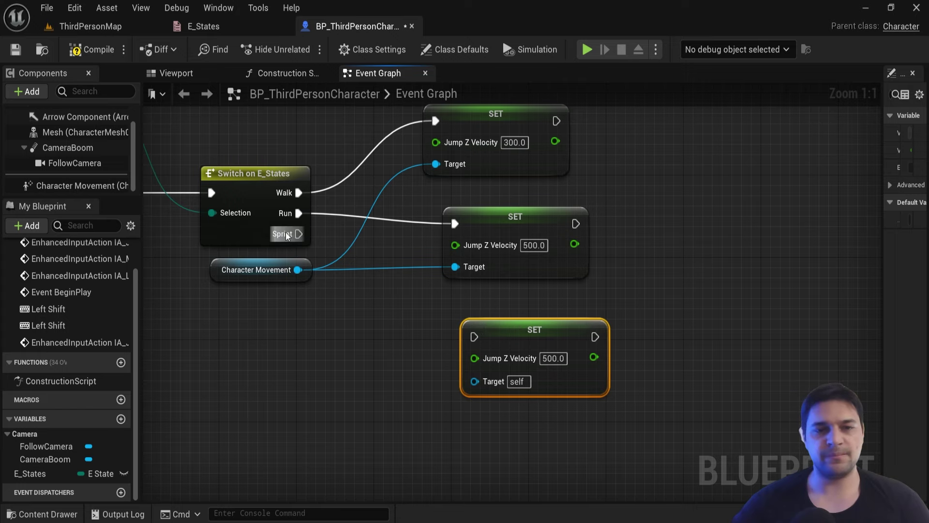
{"action": "left_click_drag", "start_coordinate": [298, 234], "coordinate": [475, 337]}
{"action": "left_click_drag", "start_coordinate": [297, 270], "coordinate": [492, 383]}
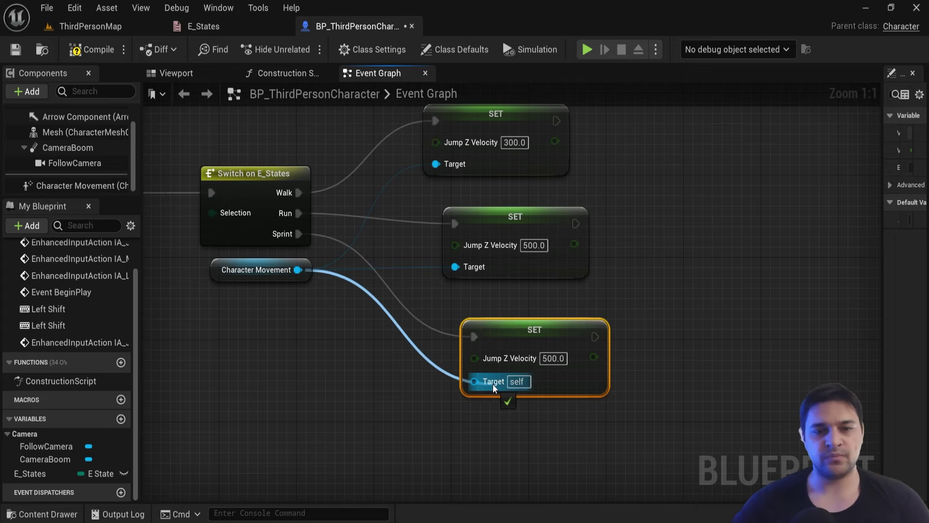
{"action": "right_click_drag", "start_coordinate": [491, 383], "coordinate": [498, 379]}
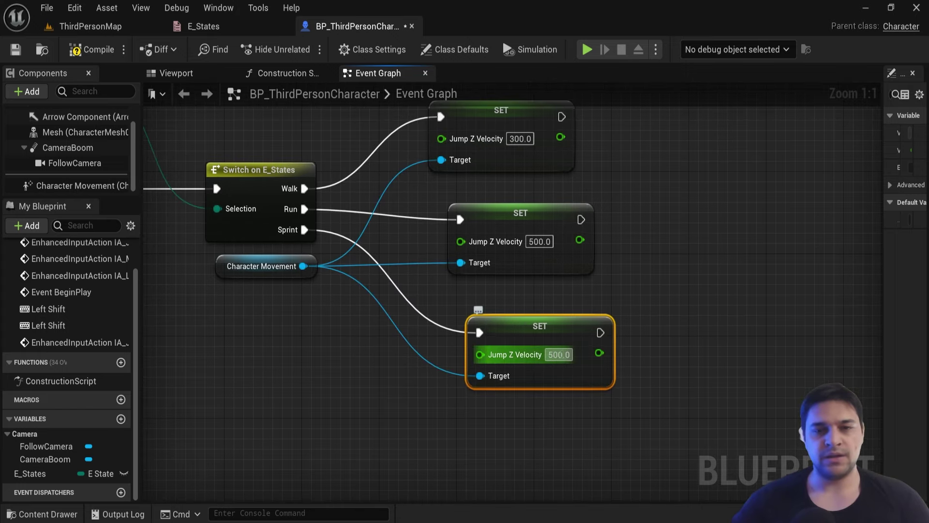
{"action": "type", "text": "700"}
{"action": "left_click", "coordinate": [666, 294]}
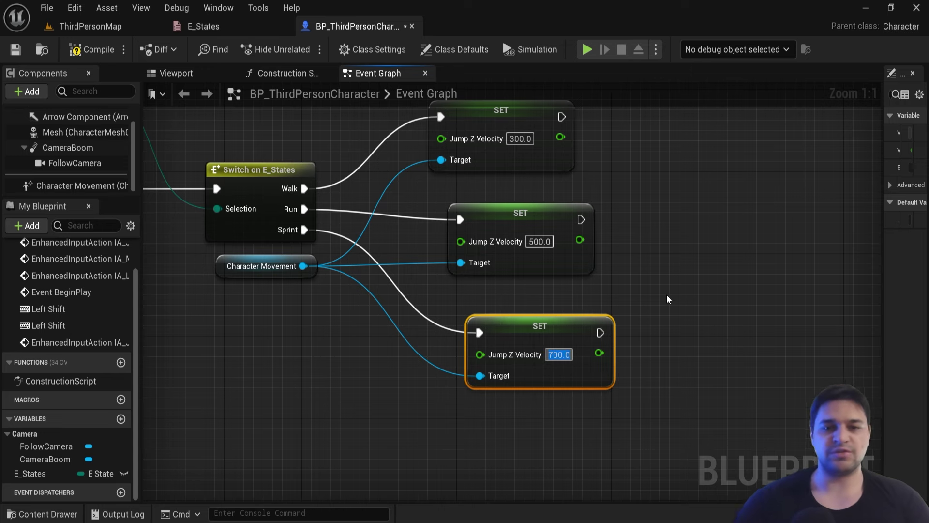
{"action": "scroll", "coordinate": [603, 288], "scroll_direction": "down", "scroll_amount": 1}
{"action": "right_click_drag", "start_coordinate": [309, 155], "coordinate": [370, 215]}
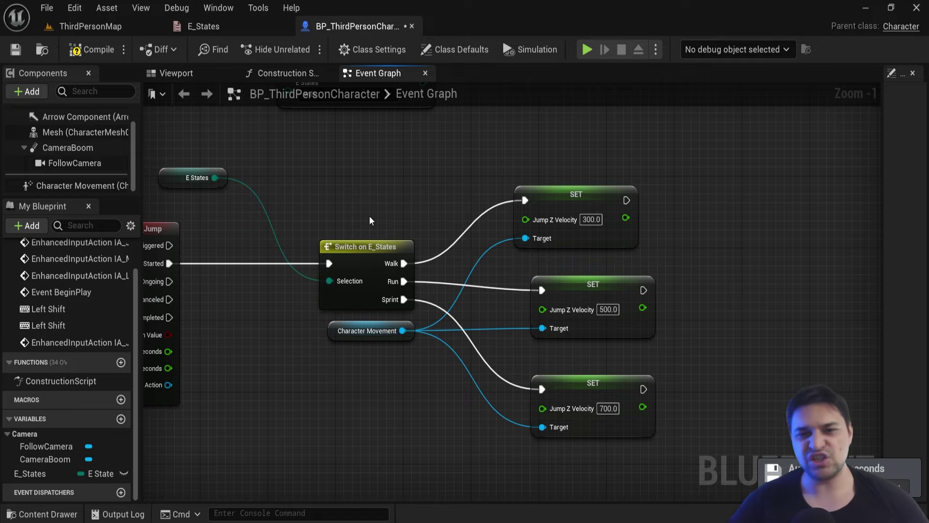
Tidy the three SET Jump Z Velocity nodes and compile BP_ThirdPersonCharacter.
{"action": "scroll", "coordinate": [422, 208], "scroll_direction": "down", "scroll_amount": 2}
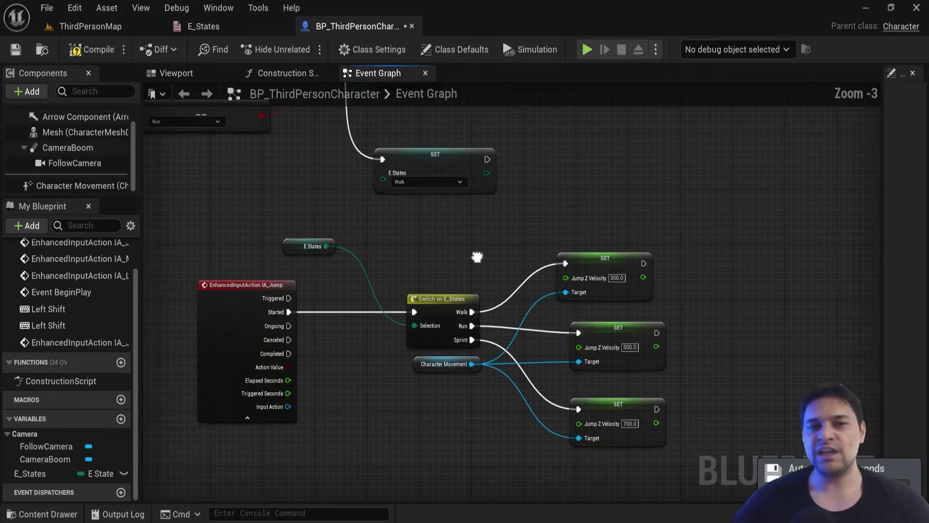
{"action": "right_click_drag", "start_coordinate": [545, 407], "coordinate": [275, 141]}
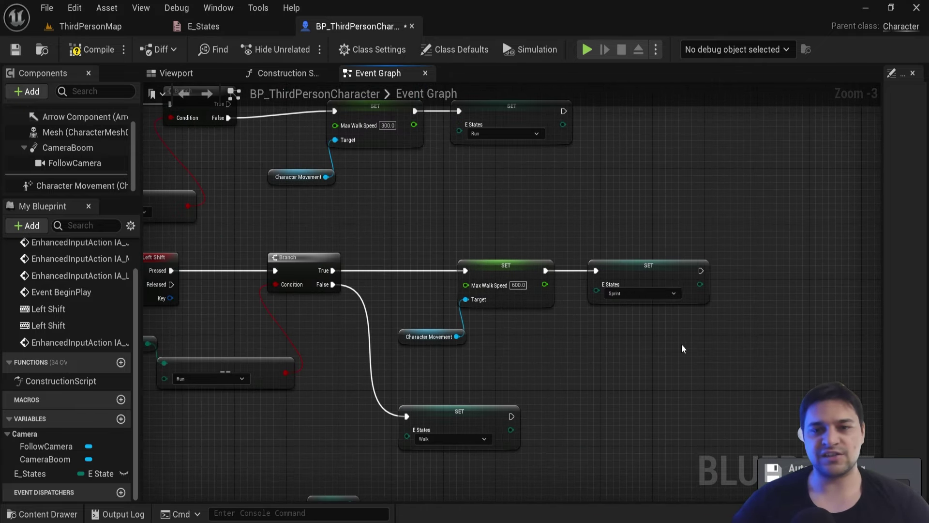
{"action": "scroll", "coordinate": [560, 300], "scroll_direction": "up", "scroll_amount": 3}
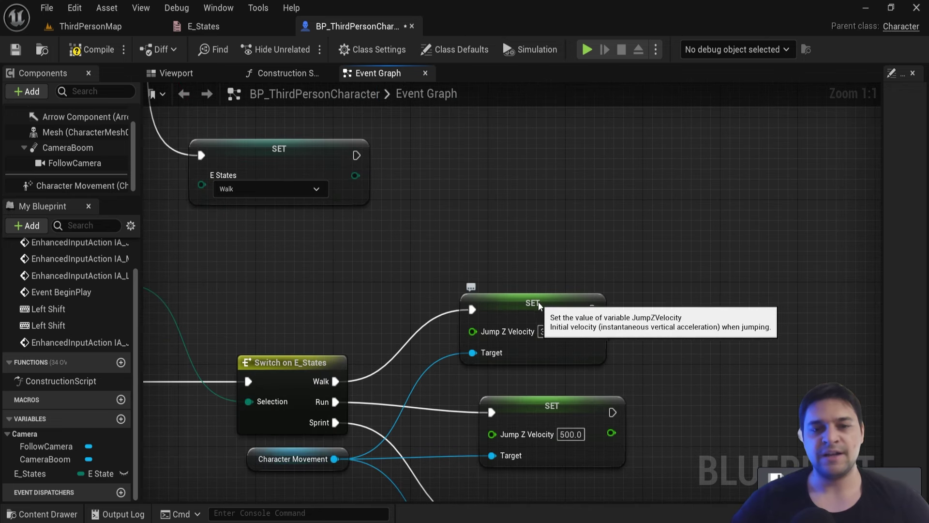
{"action": "left_click_drag", "start_coordinate": [560, 301], "coordinate": [569, 300]}
{"action": "right_click_drag", "start_coordinate": [334, 350], "coordinate": [369, 265]}
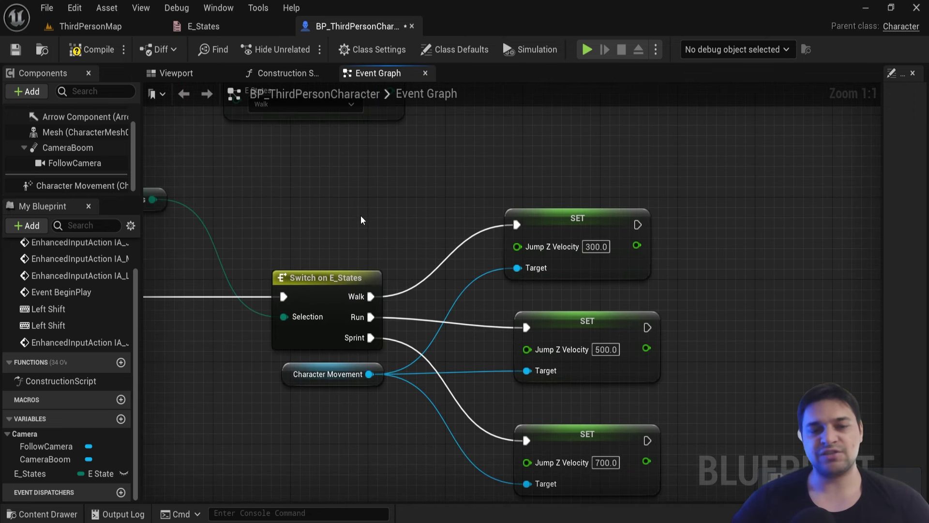
{"action": "scroll", "coordinate": [573, 265], "scroll_direction": "down", "scroll_amount": 2}
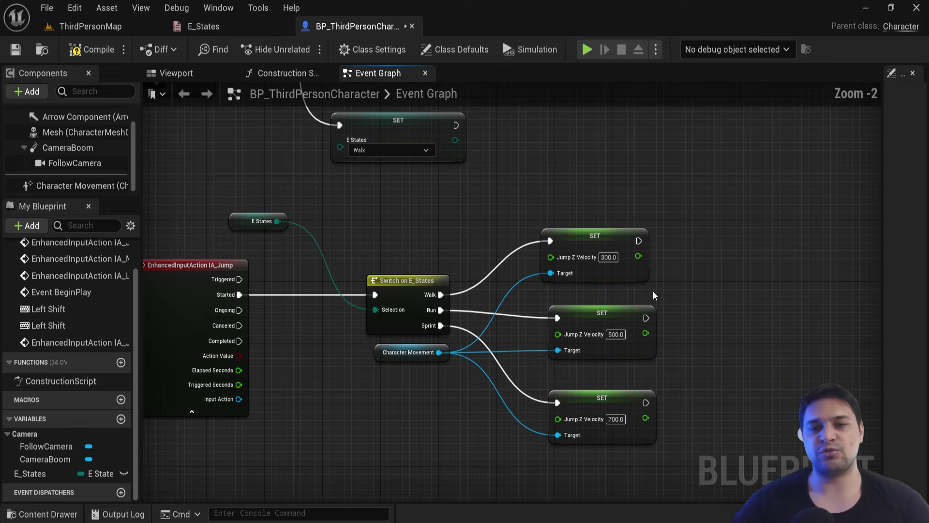
{"action": "scroll", "coordinate": [495, 251], "scroll_direction": "down", "scroll_amount": 1}
{"action": "left_click", "coordinate": [94, 49]}
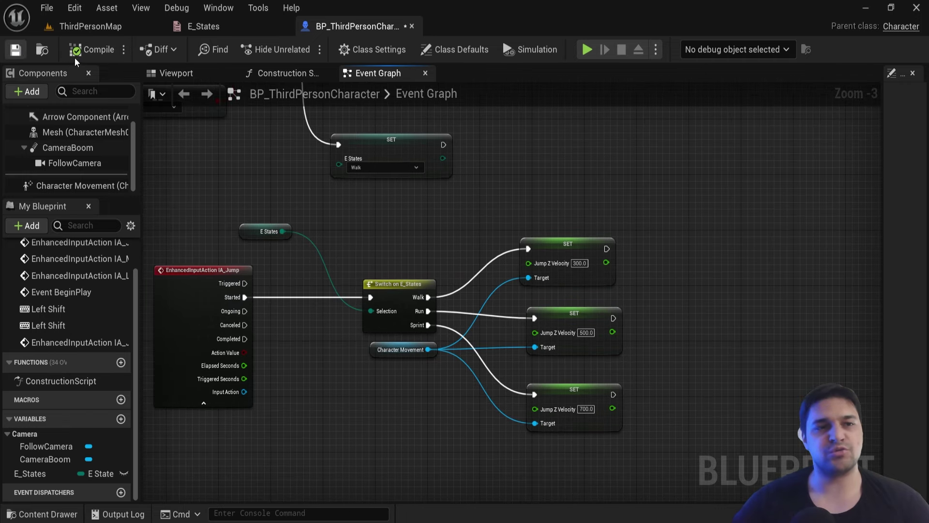
Play ThirdPersonMap, jumping while standing, walking and running, then stop the session.
{"action": "left_click", "coordinate": [73, 26]}
{"action": "key", "text": "alt+p"}
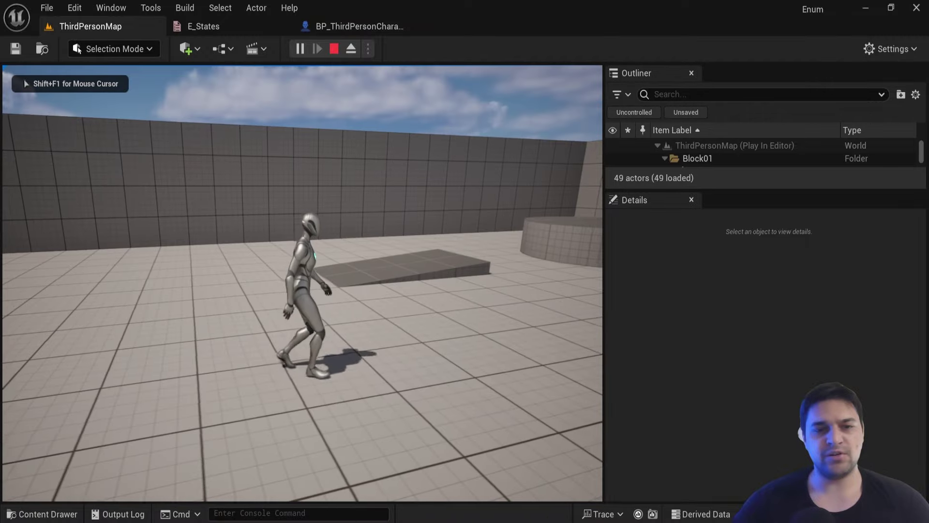
{"action": "key", "text": "space"}
{"action": "key", "text": "space"}
{"action": "key", "text": "w"}
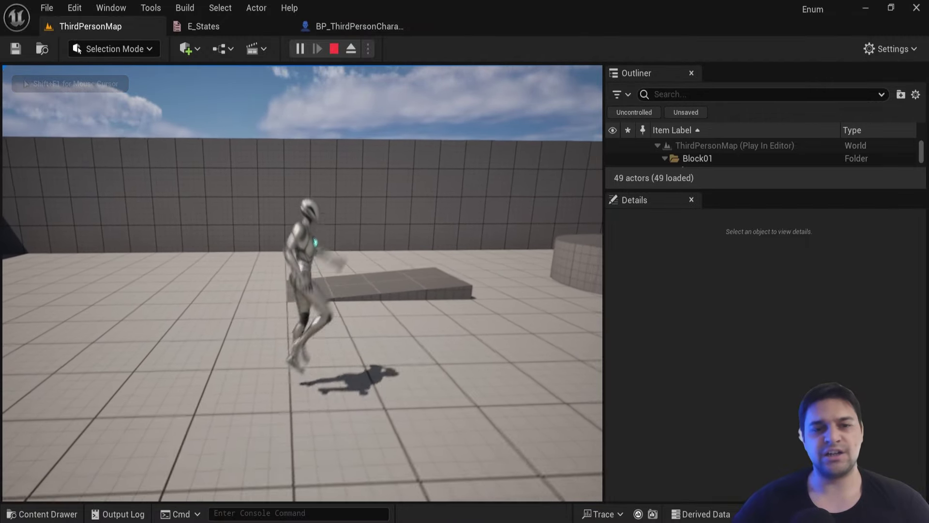
{"action": "key", "text": "w"}
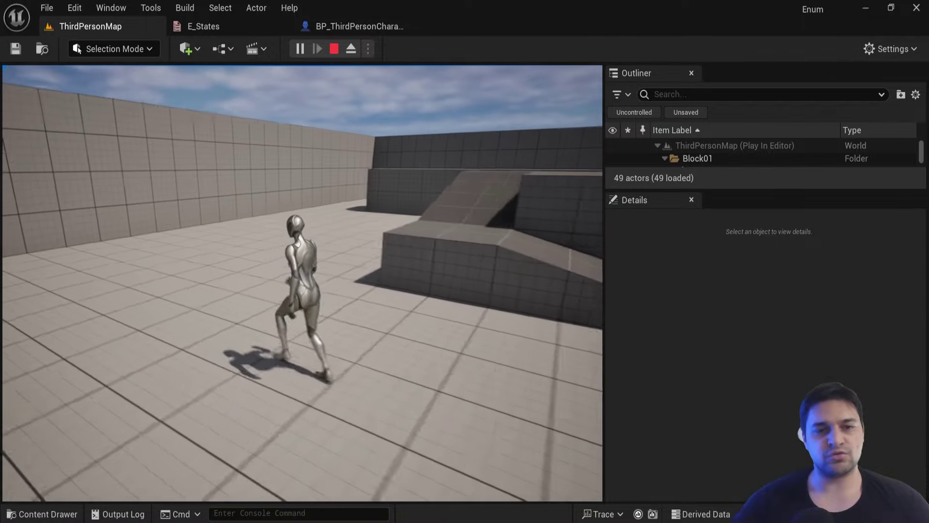
{"action": "key", "text": "space"}
{"action": "key", "text": "space"}
{"action": "key", "text": "w"}
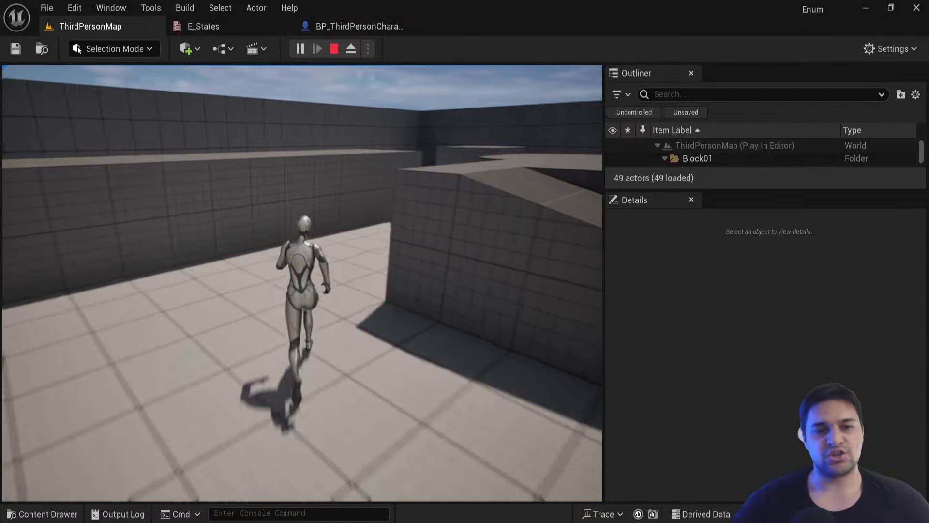
{"action": "key", "text": "space"}
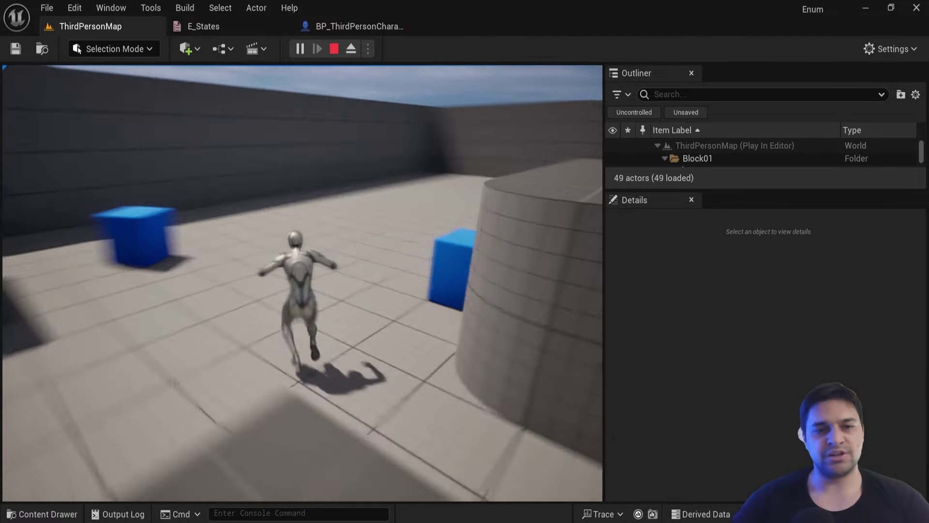
{"action": "key", "text": "space"}
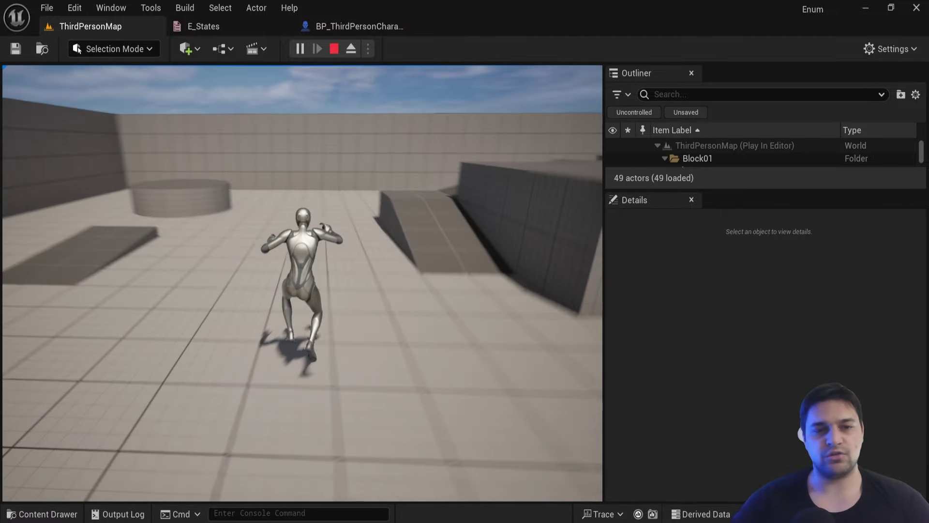
{"action": "key", "text": "Escape"}
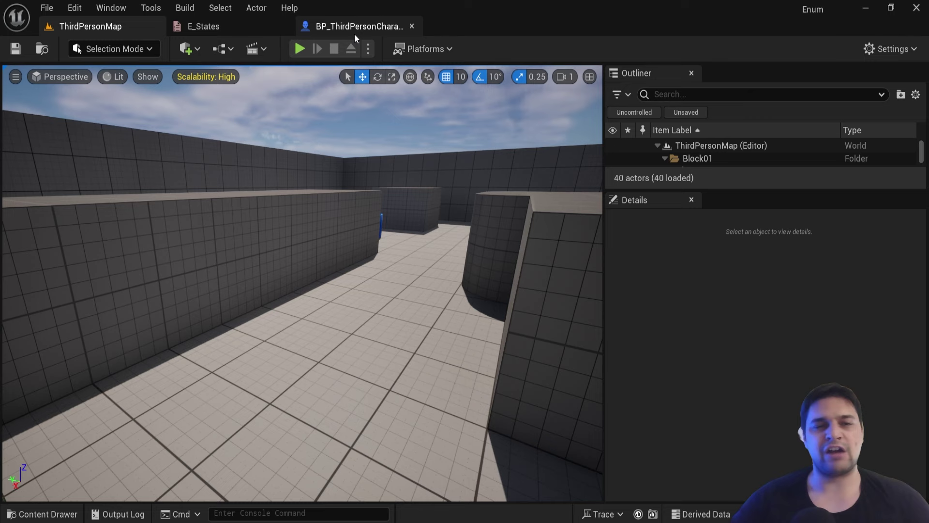
Back in the Event Graph, add a Select node near the SET nodes.
{"action": "left_click", "coordinate": [354, 30]}
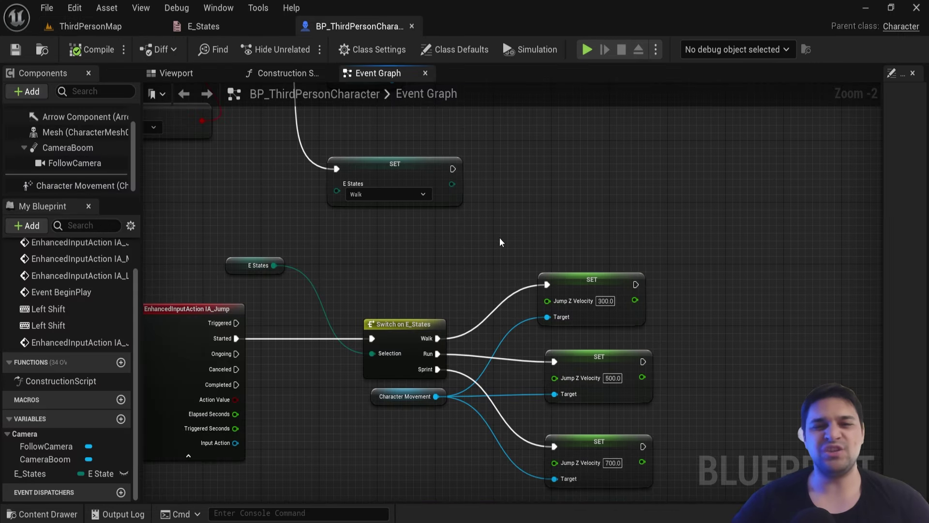
{"action": "scroll", "coordinate": [414, 302], "scroll_direction": "down", "scroll_amount": 2}
{"action": "scroll", "coordinate": [415, 302], "scroll_direction": "up", "scroll_amount": 2}
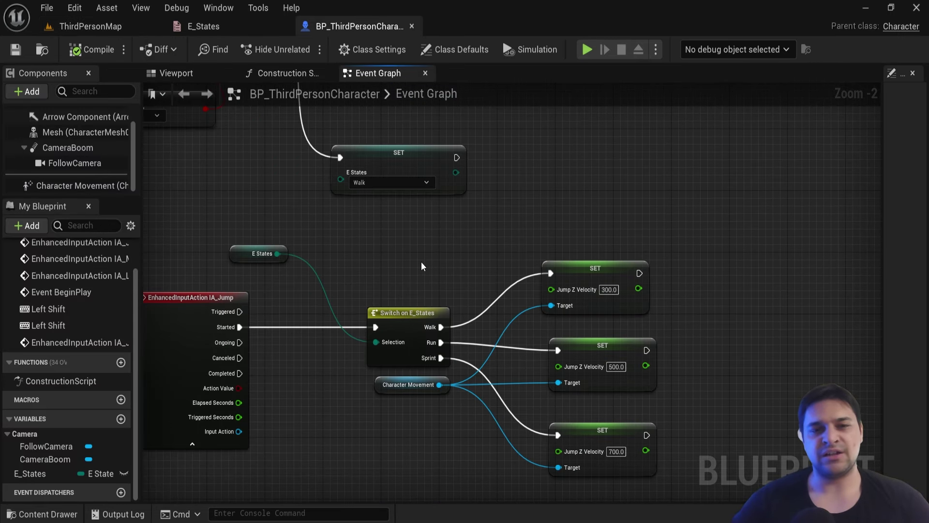
{"action": "mouse_move", "coordinate": [421, 266]}
{"action": "right_mouse_down"}
{"action": "mouse_move", "coordinate": [272, 255]}
{"action": "mouse_move", "coordinate": [321, 253]}
{"action": "right_mouse_up"}
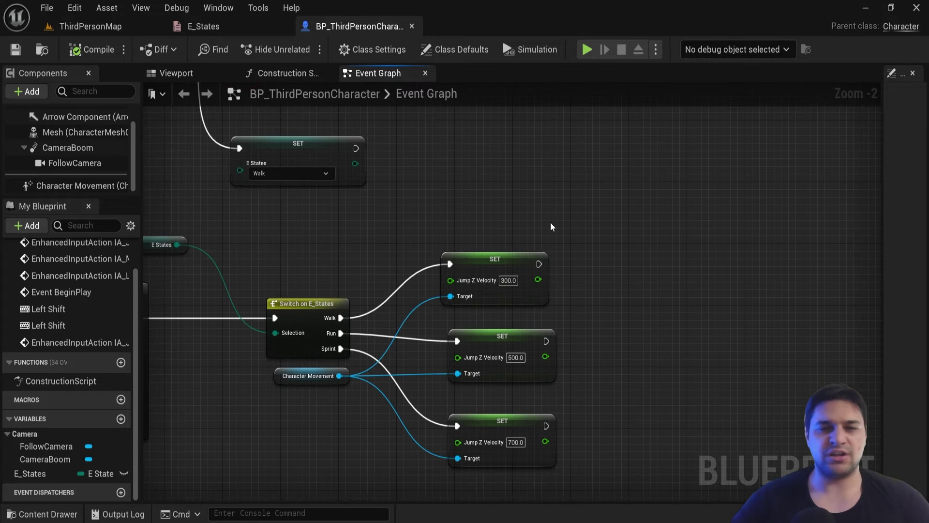
{"action": "right_click_drag", "start_coordinate": [551, 226], "coordinate": [353, 228]}
{"action": "scroll", "coordinate": [472, 269], "scroll_direction": "up", "scroll_amount": 1}
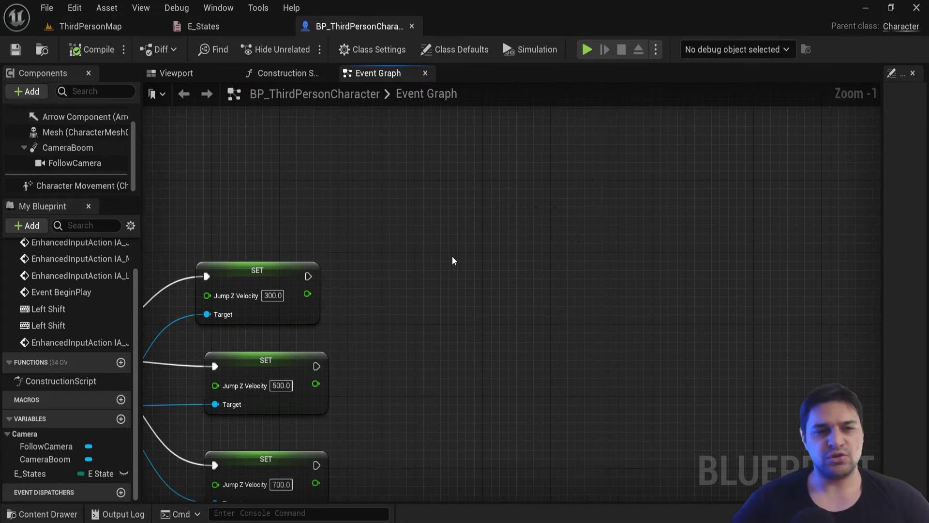
{"action": "right_click", "coordinate": [455, 216]}
{"action": "type", "text": "Sel"}
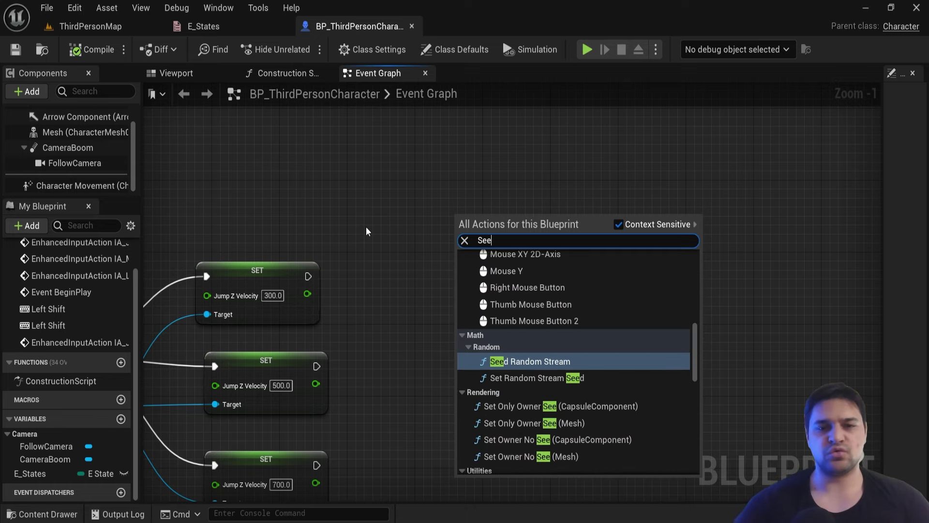
{"action": "type", "text": "ect"}
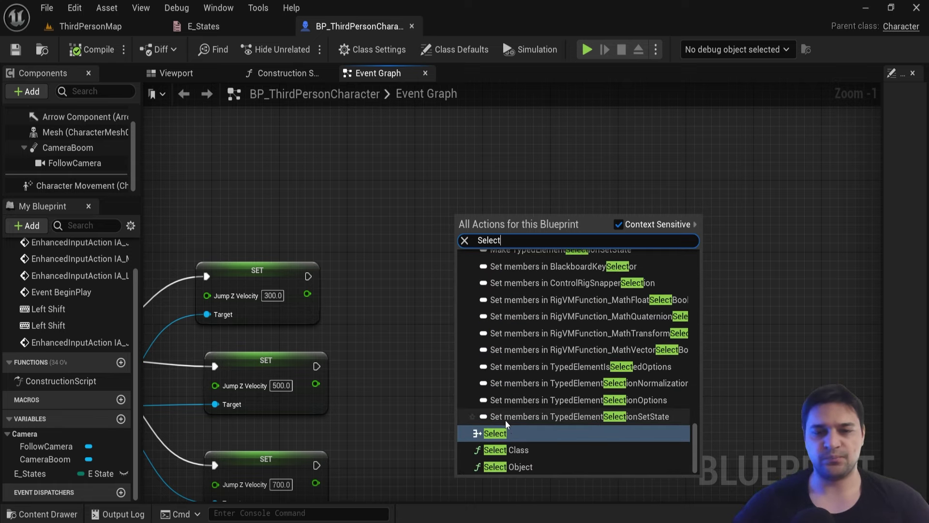
{"action": "left_click", "coordinate": [506, 432]}
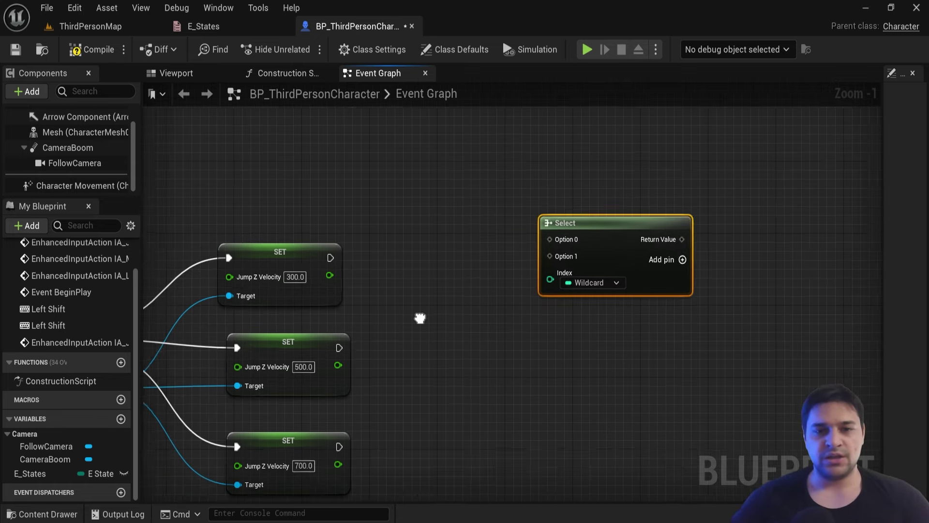
Wire an E States getter into the Select node's Index and place it beside Select.
{"action": "right_click_drag", "start_coordinate": [419, 318], "coordinate": [420, 260]}
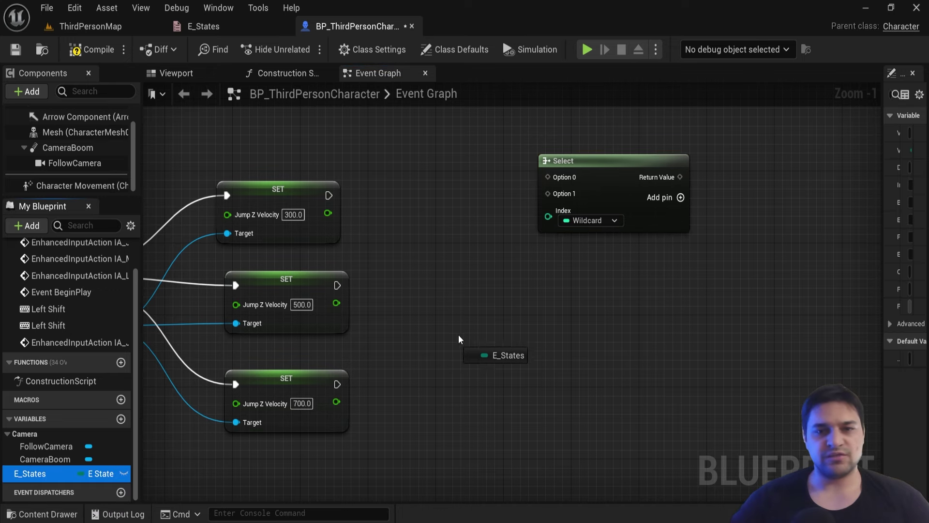
{"action": "left_click_drag", "start_coordinate": [42, 475], "coordinate": [475, 307]}
{"action": "key", "text": "Escape"}
{"action": "scroll", "coordinate": [598, 248], "scroll_direction": "up", "scroll_amount": 1}
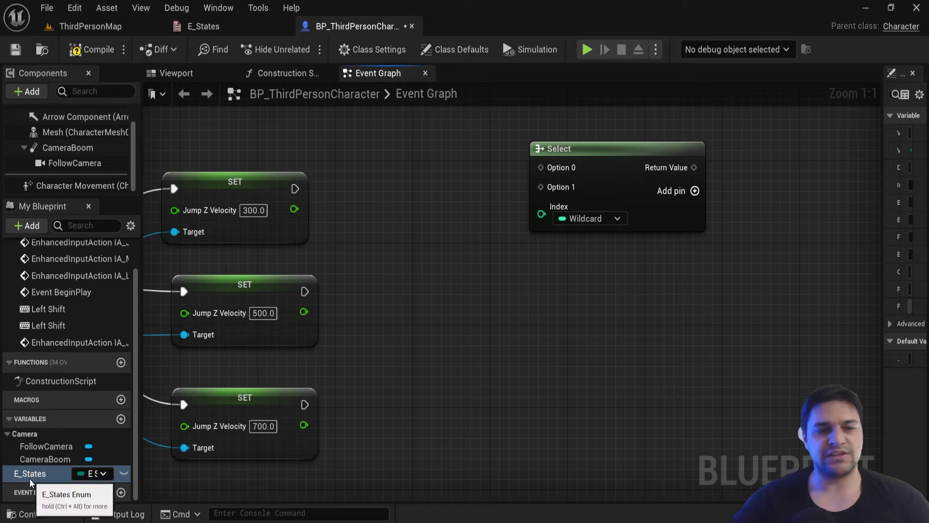
{"action": "left_click_drag", "start_coordinate": [30, 482], "coordinate": [544, 213]}
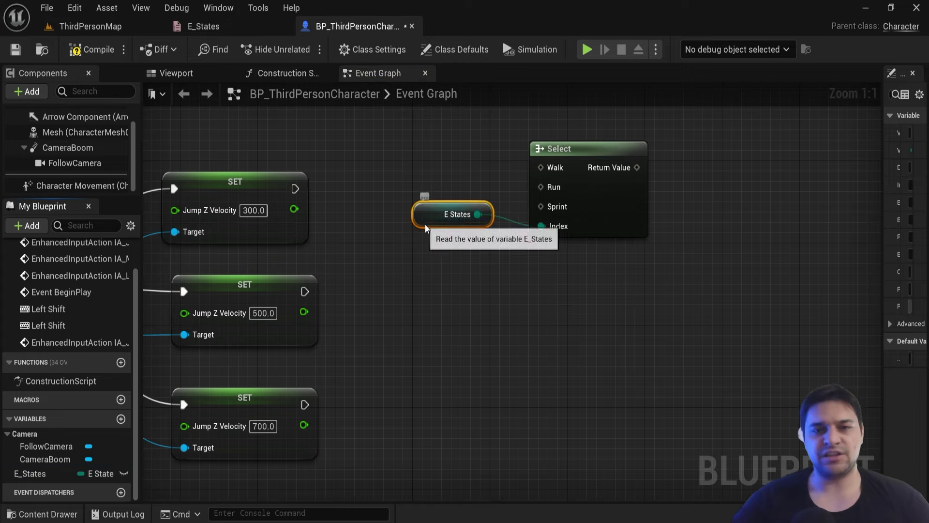
{"action": "left_click_drag", "start_coordinate": [426, 227], "coordinate": [512, 289]}
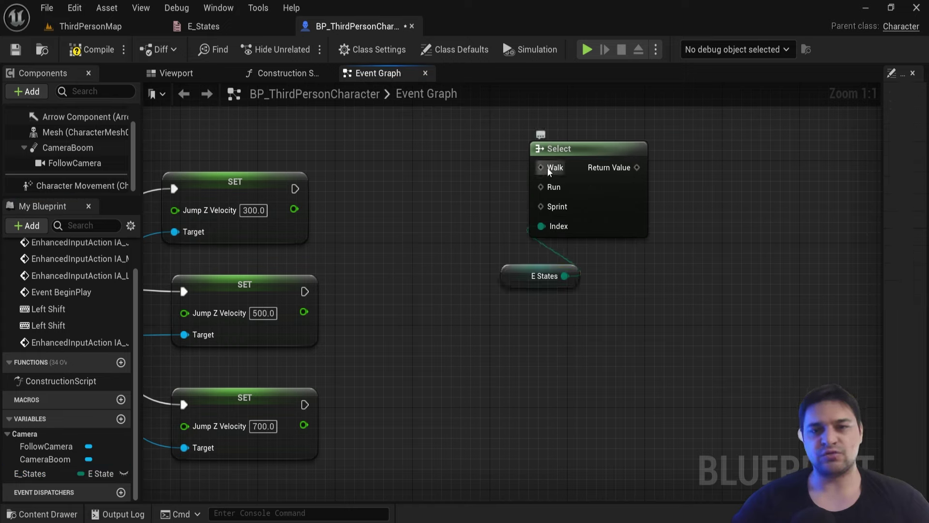
{"action": "scroll", "coordinate": [520, 223], "scroll_direction": "down", "scroll_amount": 1}
{"action": "scroll", "coordinate": [511, 225], "scroll_direction": "up", "scroll_amount": 1}
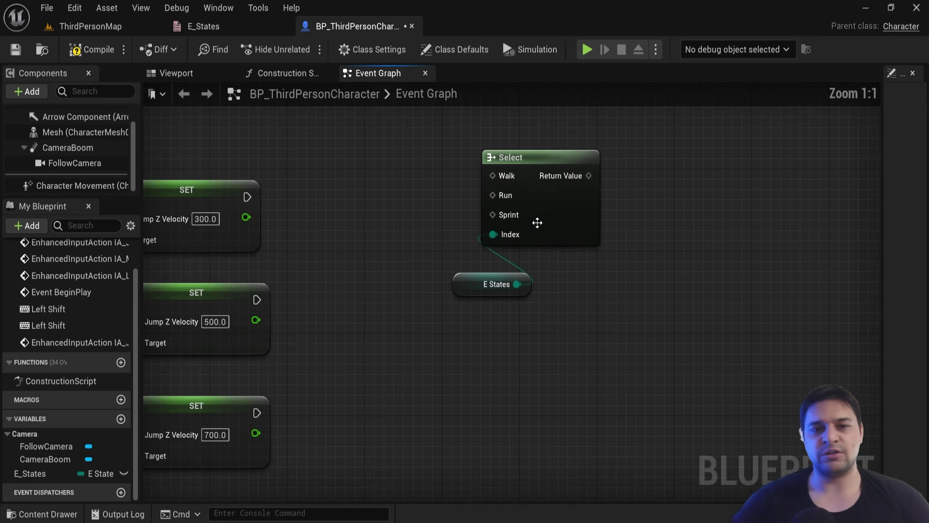
{"action": "left_click_drag", "start_coordinate": [459, 290], "coordinate": [391, 280]}
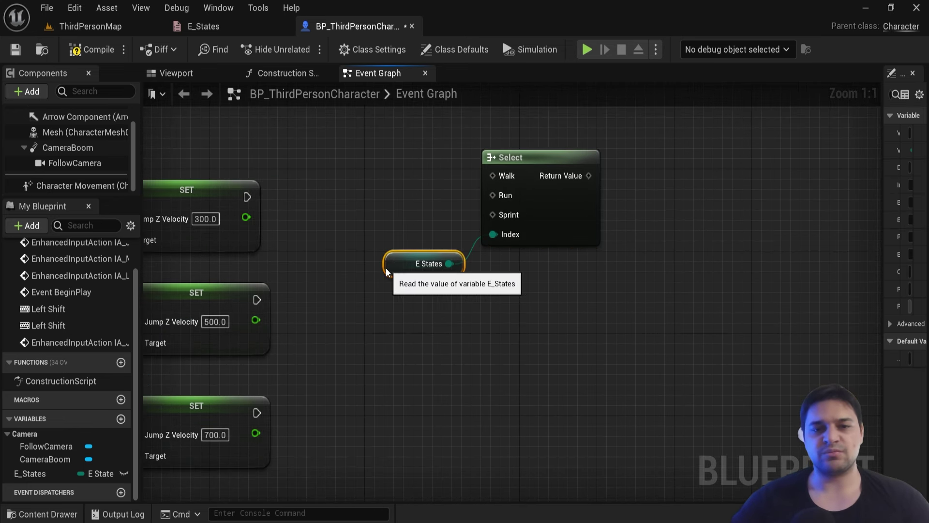
{"action": "left_click", "coordinate": [404, 244]}
{"action": "scroll", "coordinate": [405, 223], "scroll_direction": "down", "scroll_amount": 2}
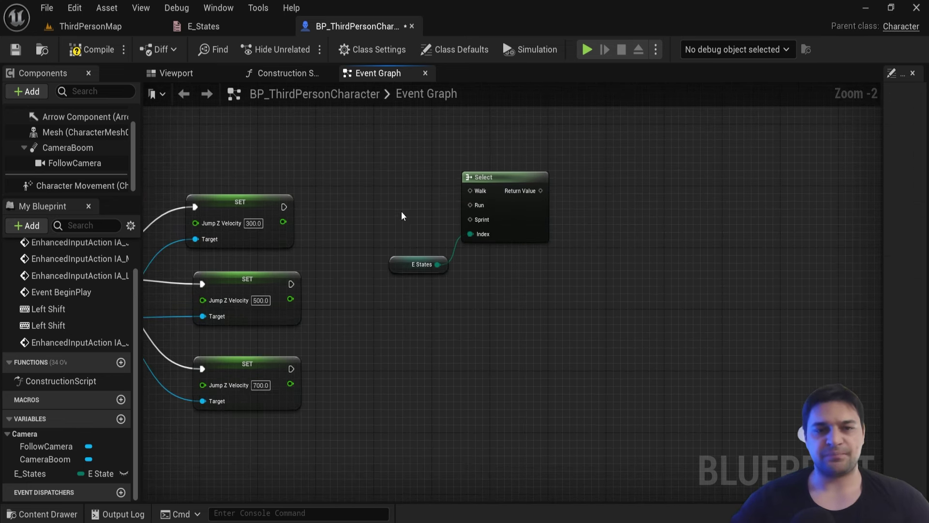
Move the Select and E States nodes aside and add a Print String node.
{"action": "left_click_drag", "start_coordinate": [428, 162], "coordinate": [507, 260]}
{"action": "mouse_move", "coordinate": [369, 156]}
{"action": "left_mouse_down"}
{"action": "mouse_move", "coordinate": [526, 233]}
{"action": "mouse_move", "coordinate": [341, 136]}
{"action": "mouse_move", "coordinate": [361, 126]}
{"action": "left_mouse_up"}
{"action": "right_click_drag", "start_coordinate": [411, 158], "coordinate": [446, 240]}
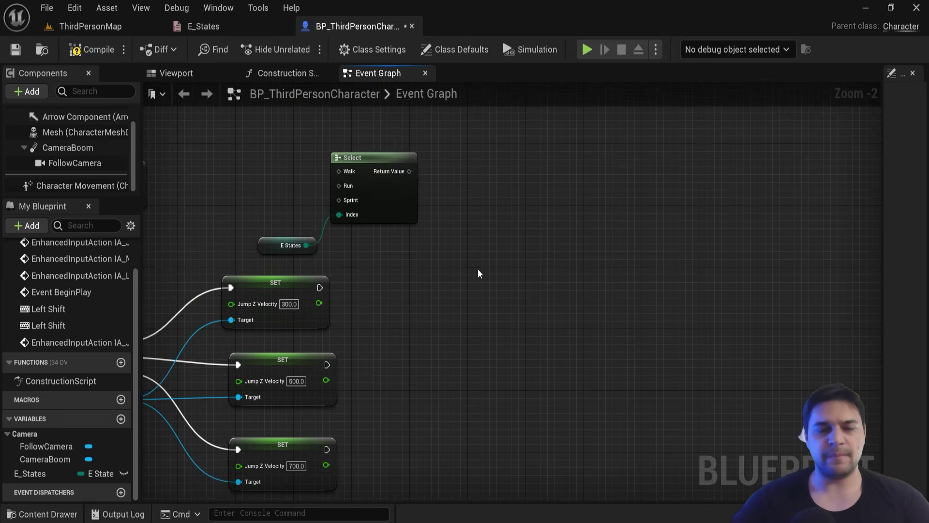
{"action": "right_click", "coordinate": [507, 297]}
{"action": "type", "text": "Print stri"}
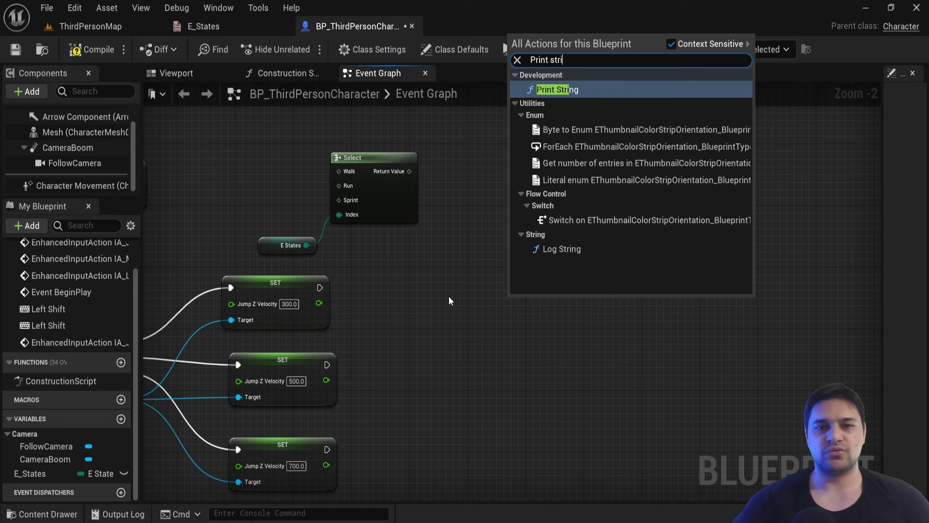
{"action": "type", "text": "ng"}
{"action": "left_click", "coordinate": [603, 90]}
{"action": "scroll", "coordinate": [465, 283], "scroll_direction": "up", "scroll_amount": 2}
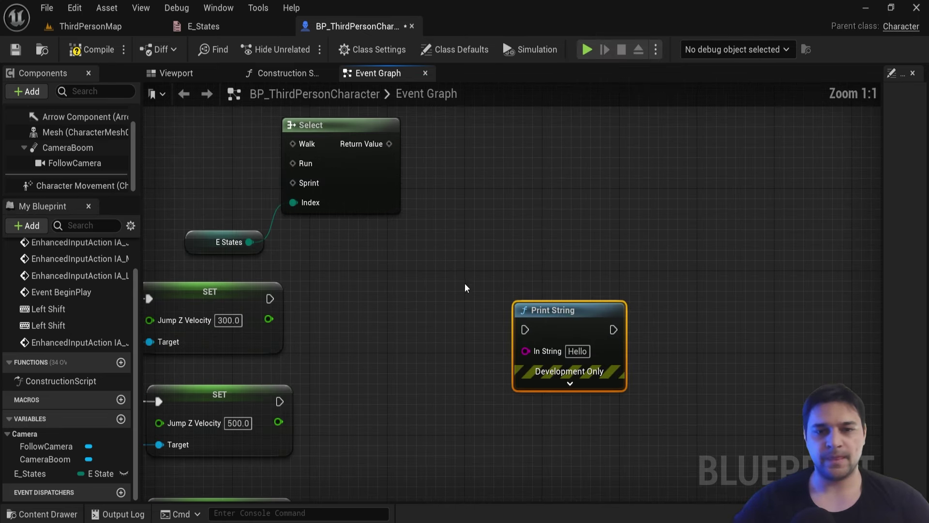
{"action": "right_click_drag", "start_coordinate": [465, 283], "coordinate": [484, 251]}
{"action": "left_click_drag", "start_coordinate": [592, 291], "coordinate": [591, 272]}
{"action": "right_click_drag", "start_coordinate": [509, 243], "coordinate": [532, 265]}
{"action": "left_click", "coordinate": [459, 167]}
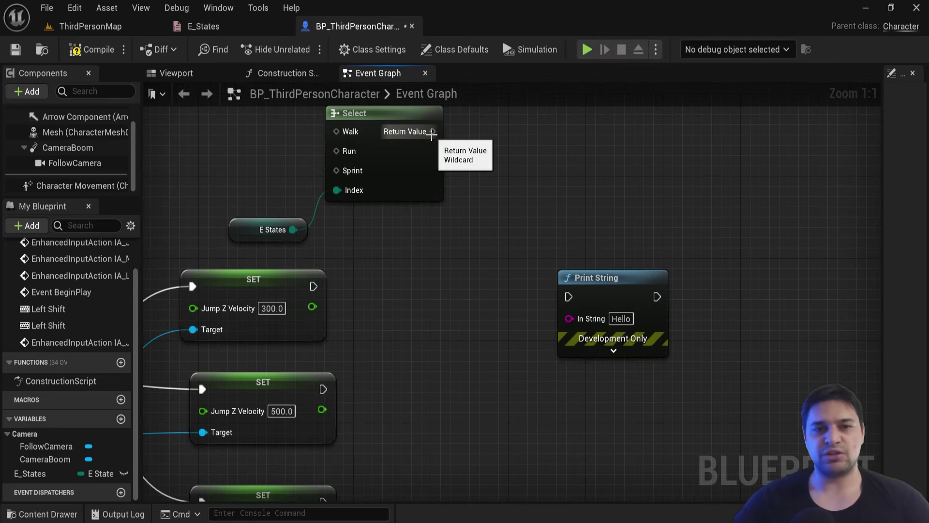
Feed Select's Return Value into In String and run Print String after the 300, 500 and 700 setters.
{"action": "left_click_drag", "start_coordinate": [432, 132], "coordinate": [569, 317]}
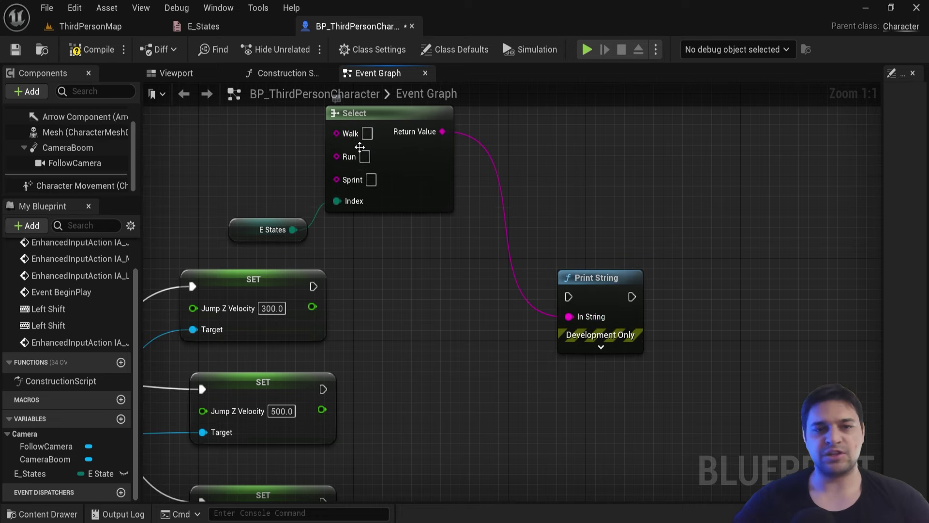
{"action": "scroll", "coordinate": [389, 291], "scroll_direction": "down", "scroll_amount": 1}
{"action": "left_click_drag", "start_coordinate": [341, 233], "coordinate": [558, 242]}
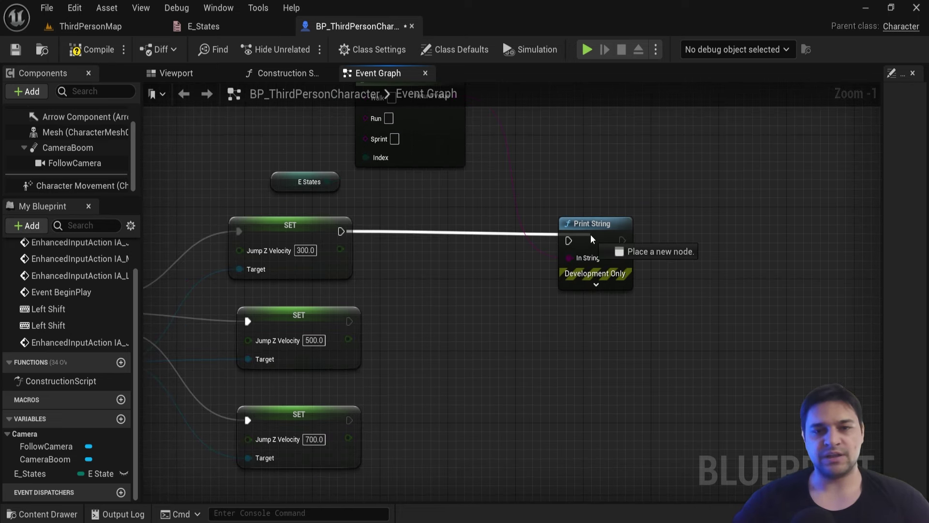
{"action": "left_click_drag", "start_coordinate": [350, 321], "coordinate": [569, 241]}
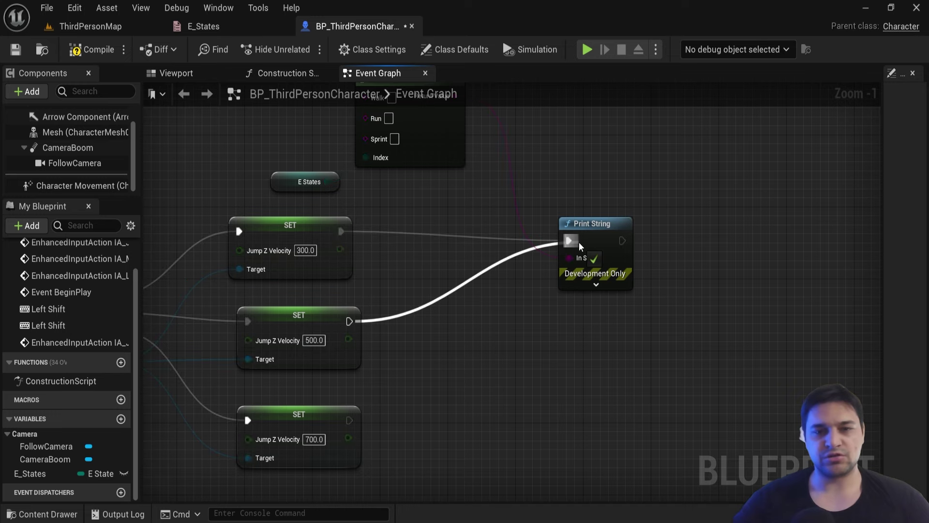
{"action": "left_click_drag", "start_coordinate": [349, 420], "coordinate": [569, 240]}
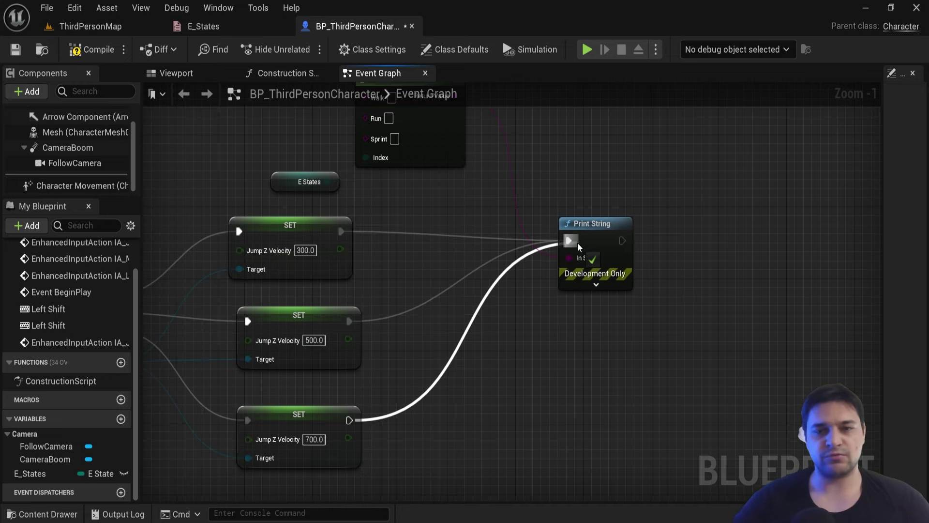
{"action": "right_click_drag", "start_coordinate": [383, 90], "coordinate": [420, 194]}
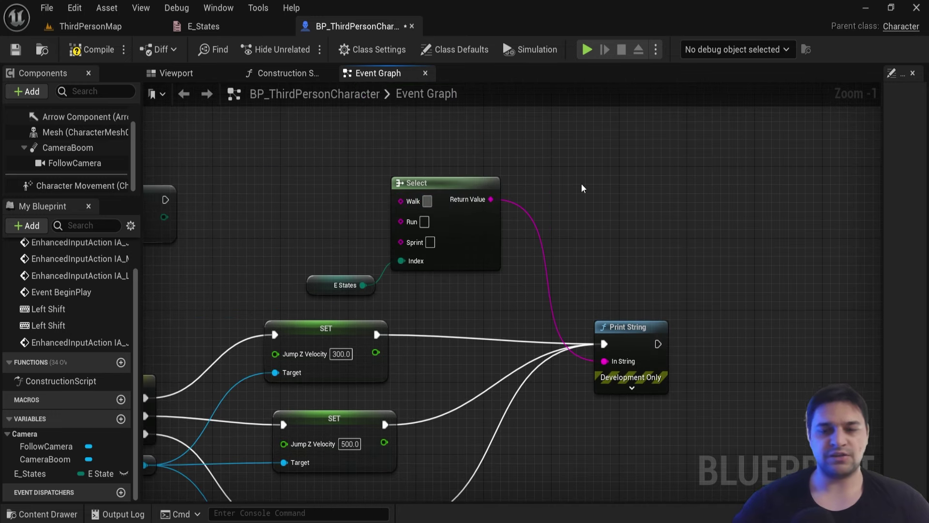
Enter 'Прыжок во время ходьбы' as the Walk option and paste it into Run.
{"action": "type", "text": "Прыжок"}
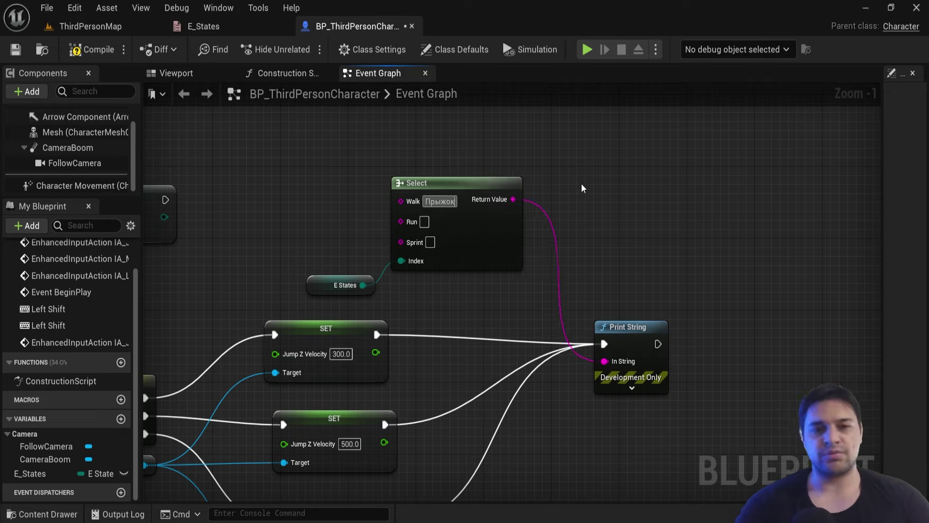
{"action": "type", "text": " во время ходьбы"}
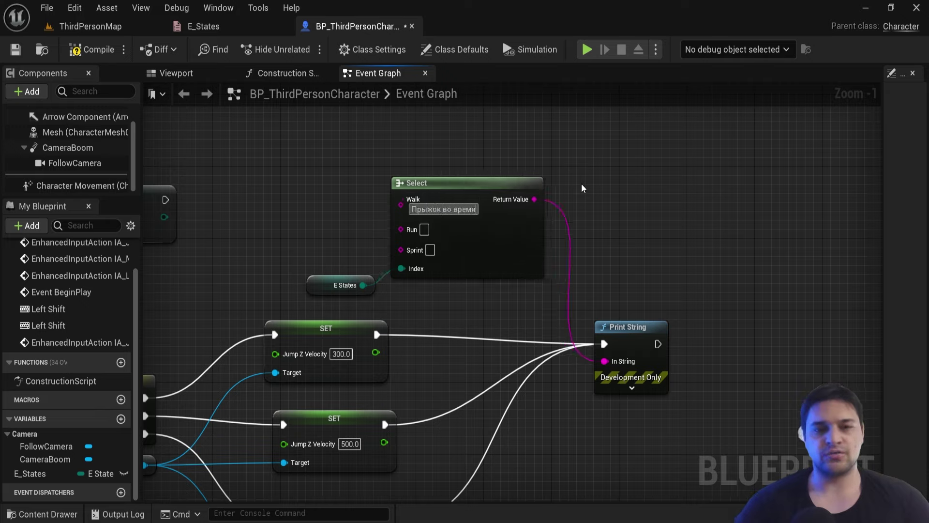
{"action": "key", "text": "Return"}
{"action": "left_click", "coordinate": [502, 209]}
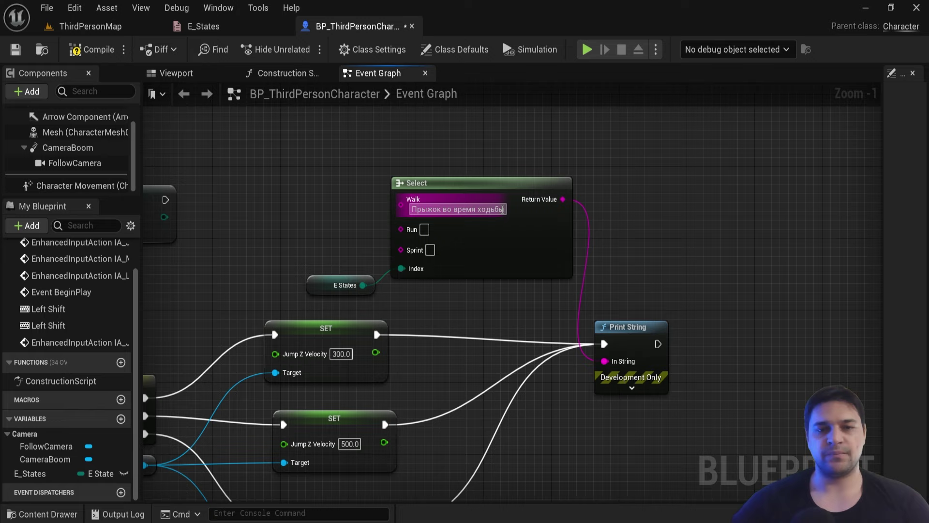
{"action": "key", "text": "ctrl+c"}
{"action": "left_click", "coordinate": [425, 229]}
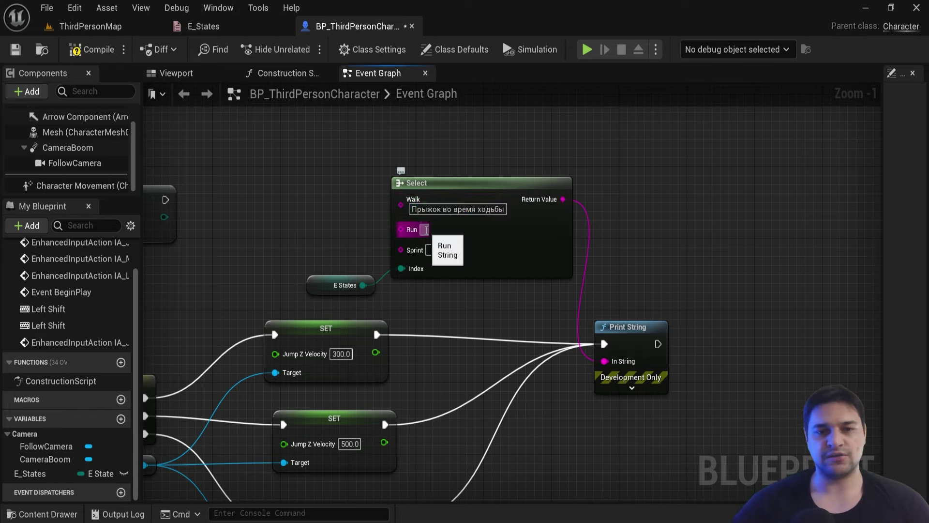
{"action": "key", "text": "ctrl+v"}
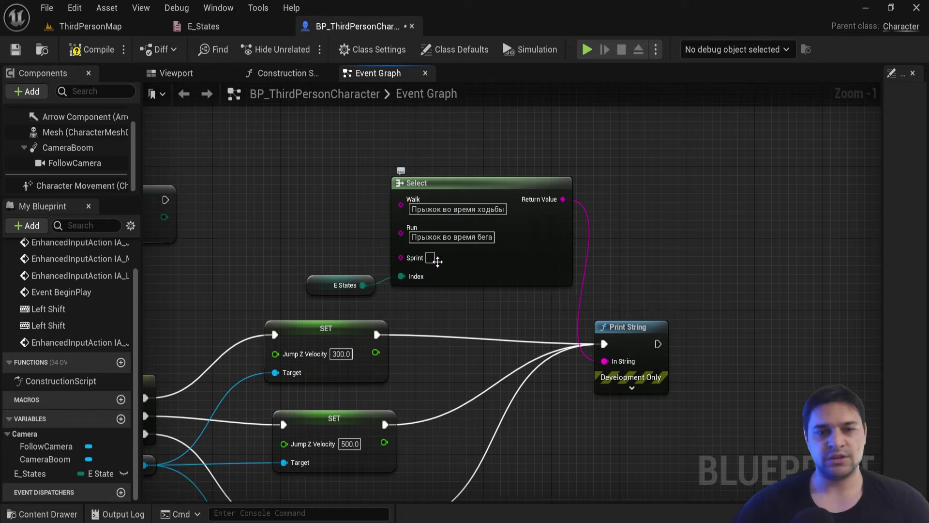
Set the Sprint option to 'Прыжок во время спринта' and save the blueprint.
{"action": "left_click", "coordinate": [430, 258]}
{"action": "key", "text": "ctrl+v"}
{"action": "key", "text": "BackSpace"}
{"action": "key", "text": "BackSpace"}
{"action": "key", "text": "BackSpace"}
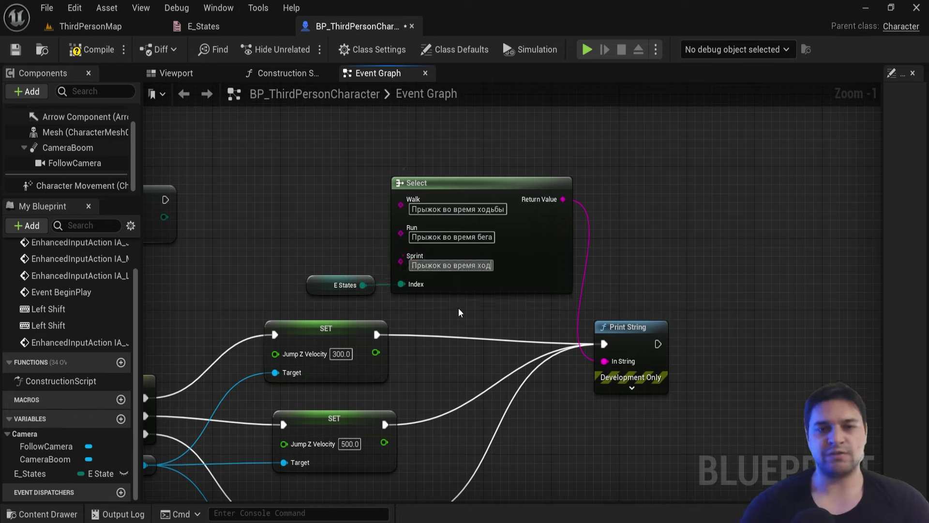
{"action": "key", "text": "BackSpace"}
{"action": "key", "text": "BackSpace"}
{"action": "key", "text": "BackSpace"}
{"action": "type", "text": "спринта"}
{"action": "key", "text": "Return"}
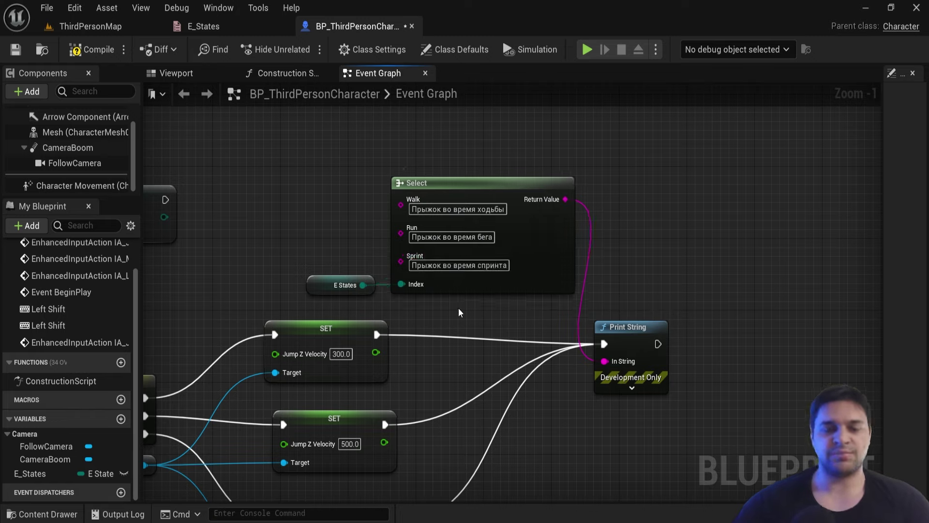
{"action": "left_click_drag", "start_coordinate": [269, 160], "coordinate": [389, 266]}
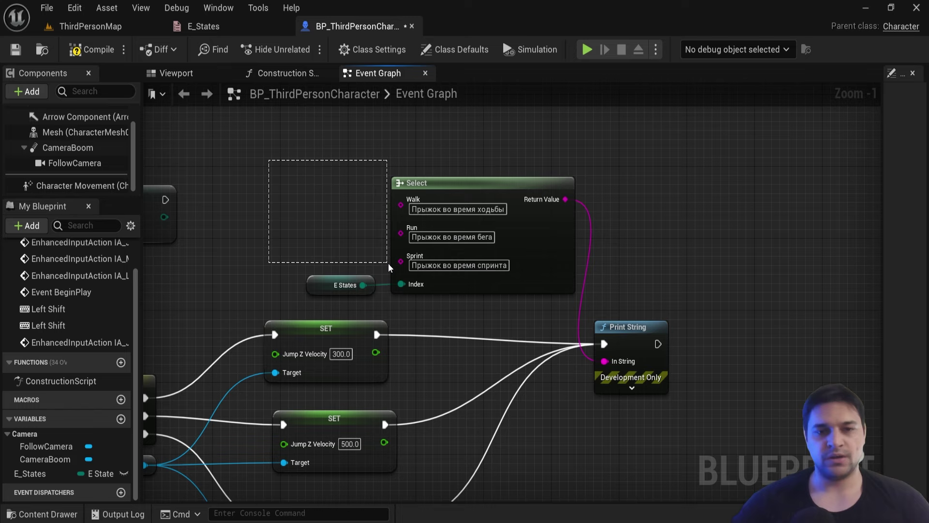
{"action": "left_click", "coordinate": [16, 50]}
Play ThirdPersonMap, jumping while walking, running and sprinting to see each message, then stop.
{"action": "left_click", "coordinate": [97, 27]}
{"action": "key", "text": "alt+p"}
{"action": "key", "text": "w"}
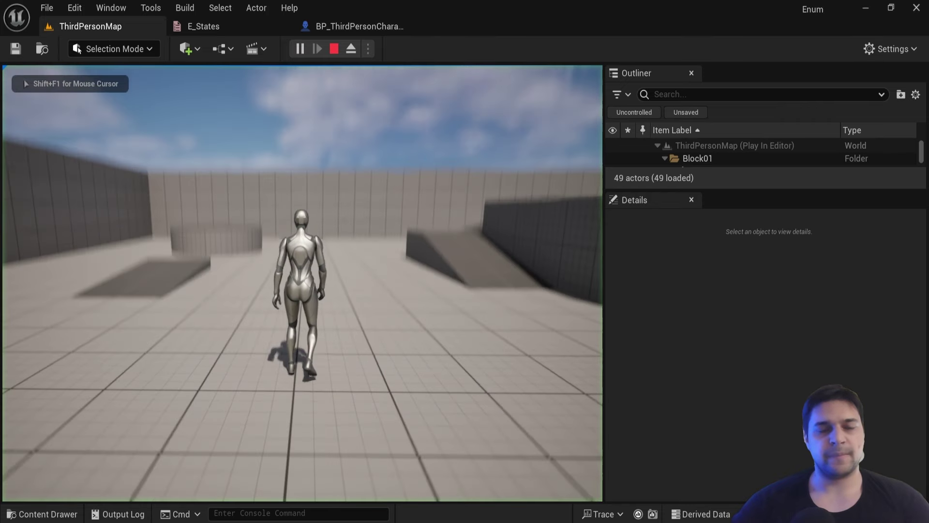
{"action": "key", "text": "space"}
{"action": "key", "text": "space"}
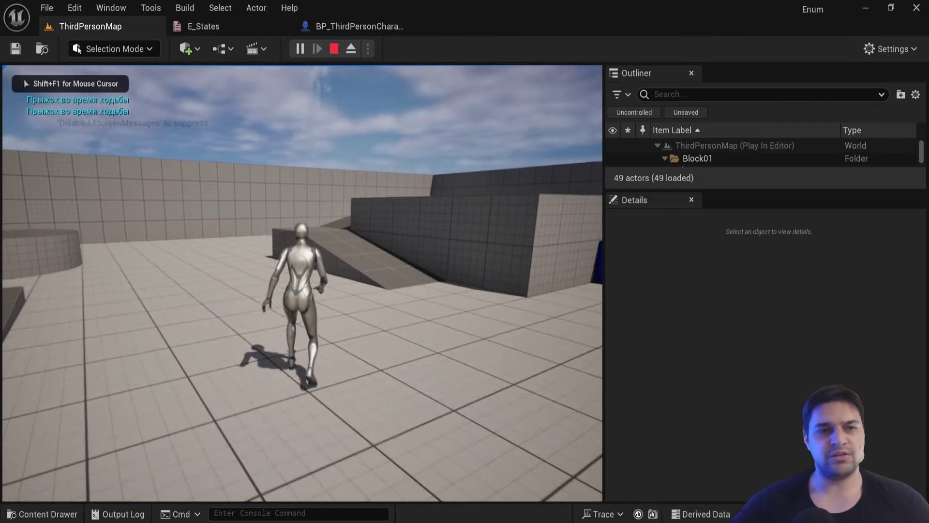
{"action": "key", "text": "space"}
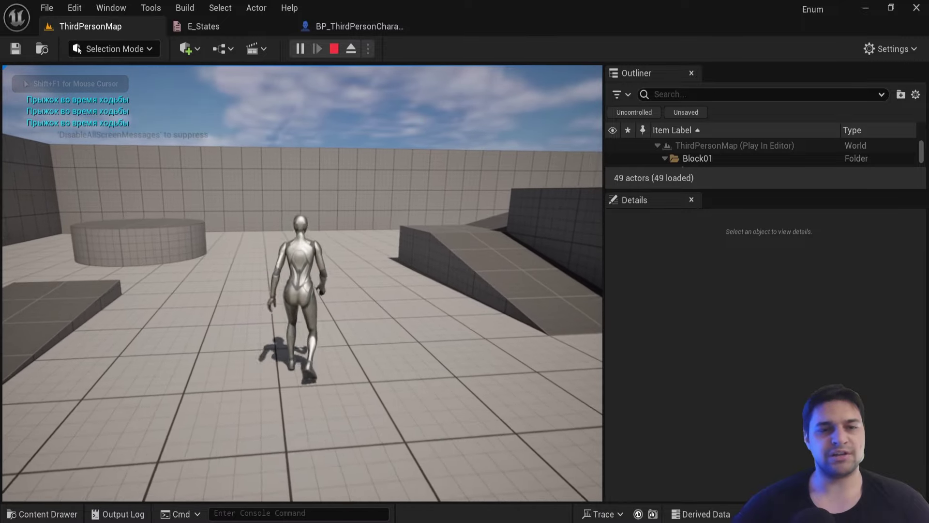
{"action": "key", "text": "space"}
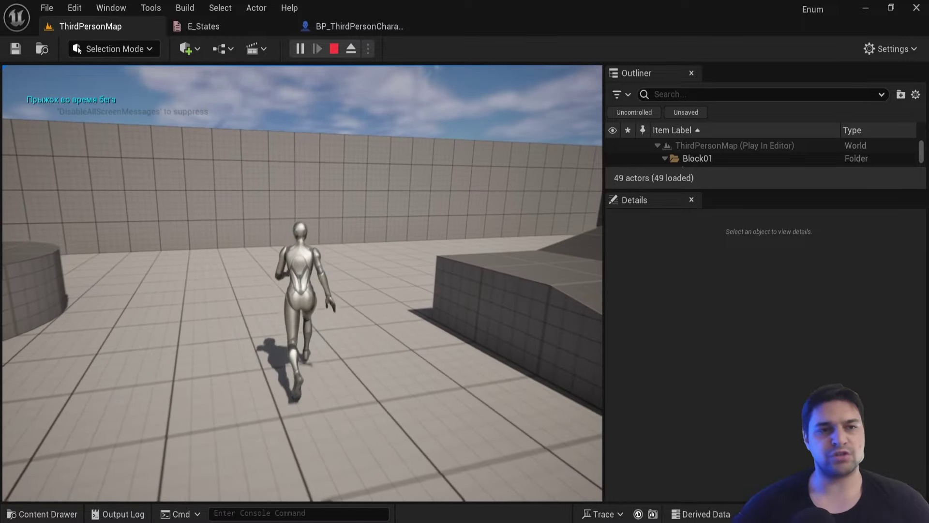
{"action": "key", "text": "space"}
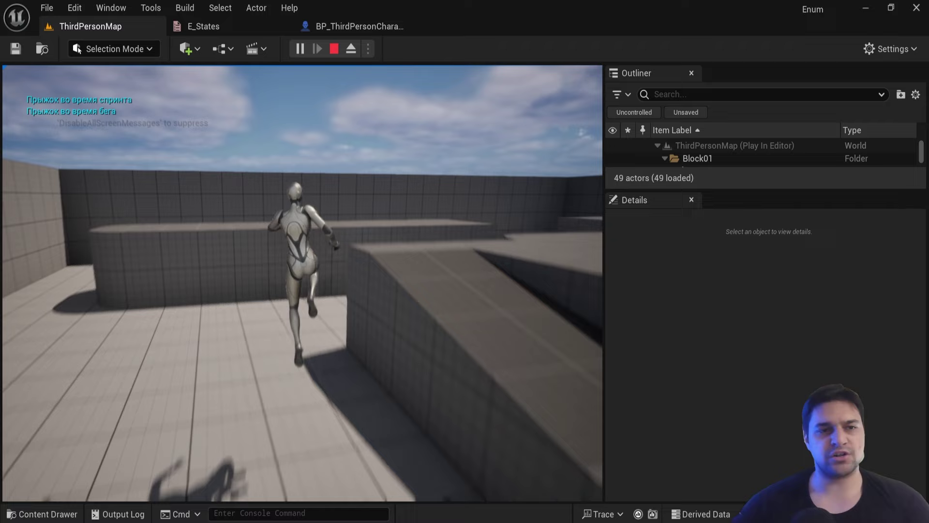
{"action": "key", "text": "space"}
{"action": "key", "text": "space"}
{"action": "key", "text": "Escape"}
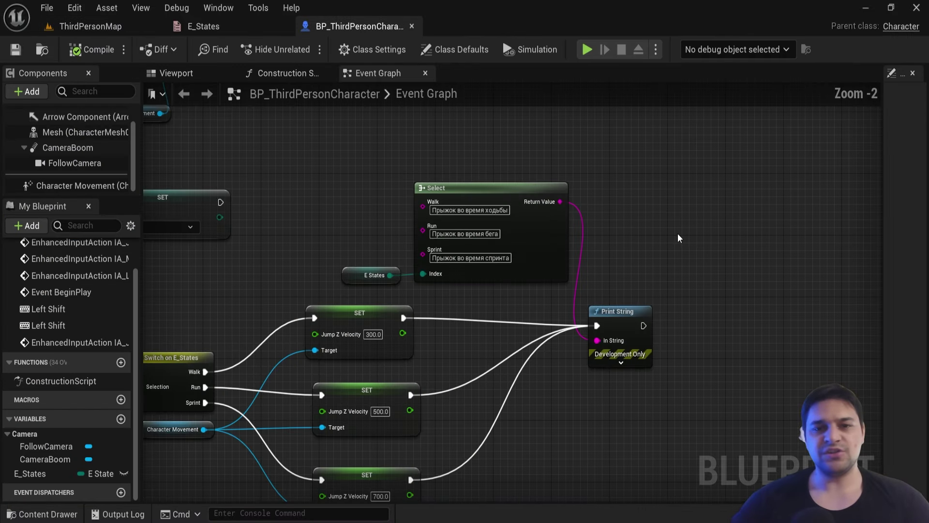
Review the IA_Jump event, Branch and Left Shift nodes, Run state SET and Switch on E_States.
{"action": "right_click_drag", "start_coordinate": [649, 185], "coordinate": [400, 207]}
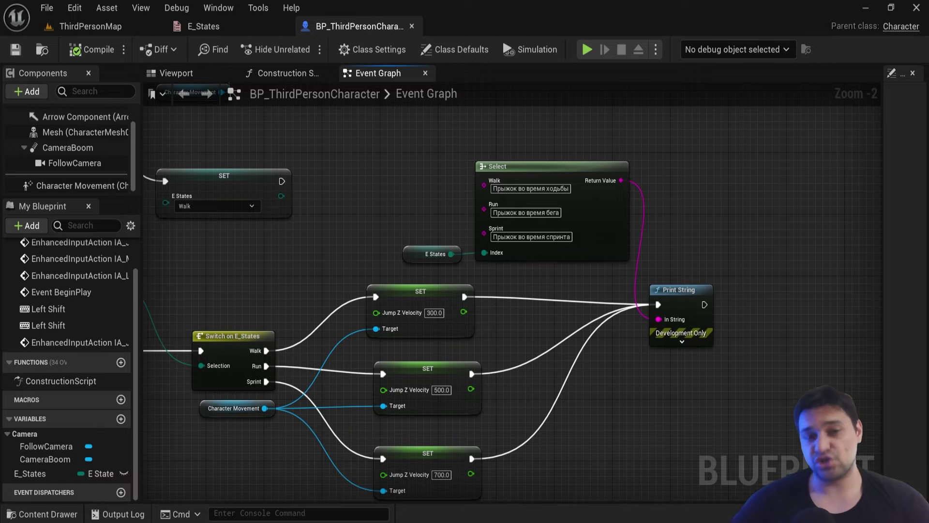
{"action": "right_click_drag", "start_coordinate": [400, 207], "coordinate": [476, 239]}
{"action": "scroll", "coordinate": [443, 196], "scroll_direction": "up", "scroll_amount": 2}
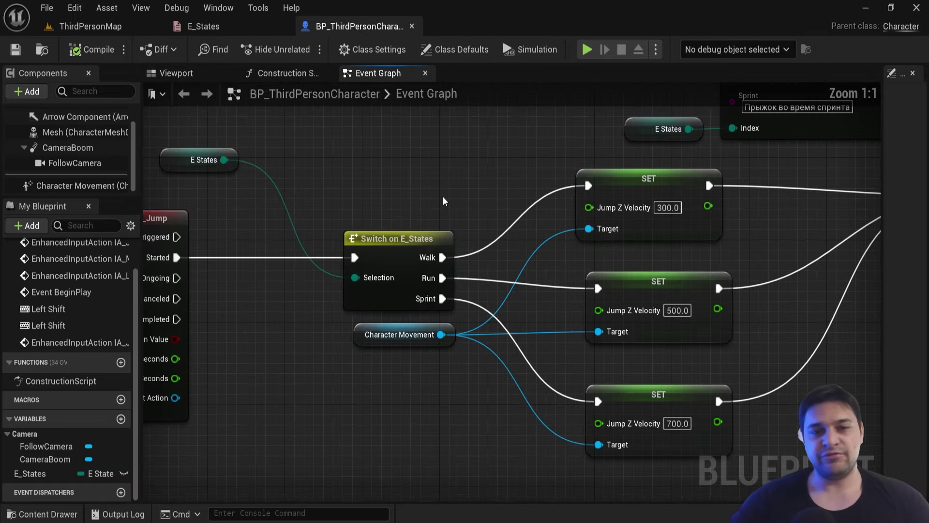
{"action": "scroll", "coordinate": [442, 197], "scroll_direction": "down", "scroll_amount": 5}
{"action": "scroll", "coordinate": [545, 235], "scroll_direction": "up", "scroll_amount": 3}
{"action": "right_click_drag", "start_coordinate": [545, 234], "coordinate": [537, 355]}
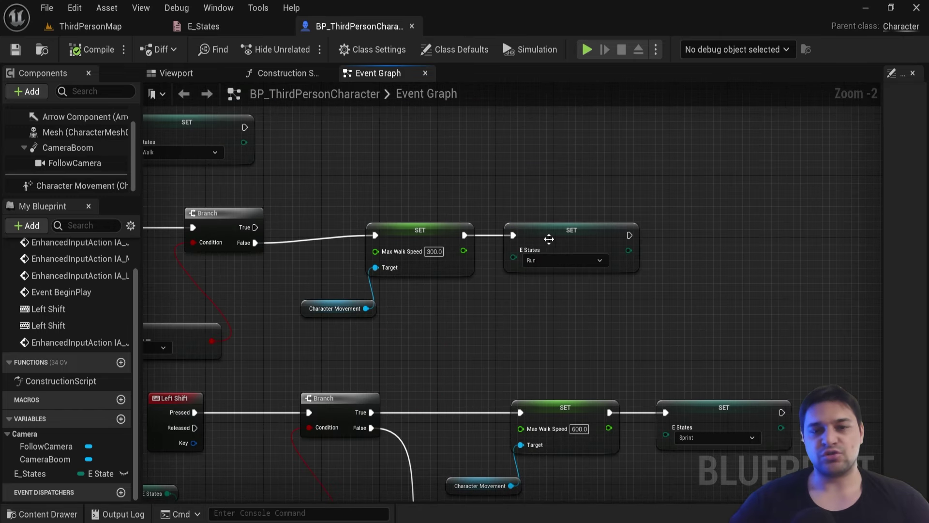
{"action": "left_click", "coordinate": [548, 240]}
{"action": "left_click", "coordinate": [547, 332]}
{"action": "scroll", "coordinate": [548, 332], "scroll_direction": "down", "scroll_amount": 1}
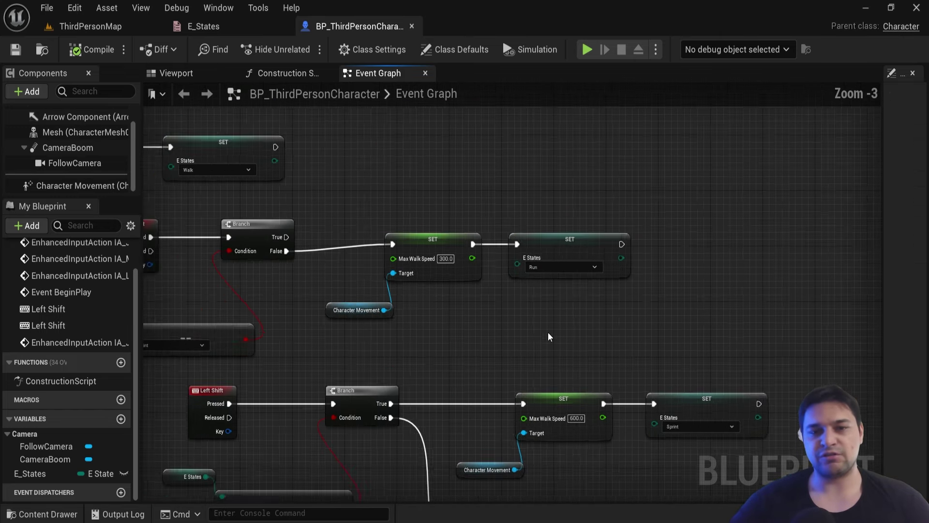
{"action": "scroll", "coordinate": [548, 332], "scroll_direction": "down", "scroll_amount": 1}
{"action": "scroll", "coordinate": [428, 320], "scroll_direction": "up", "scroll_amount": 3}
{"action": "right_click_drag", "start_coordinate": [429, 320], "coordinate": [424, 199]}
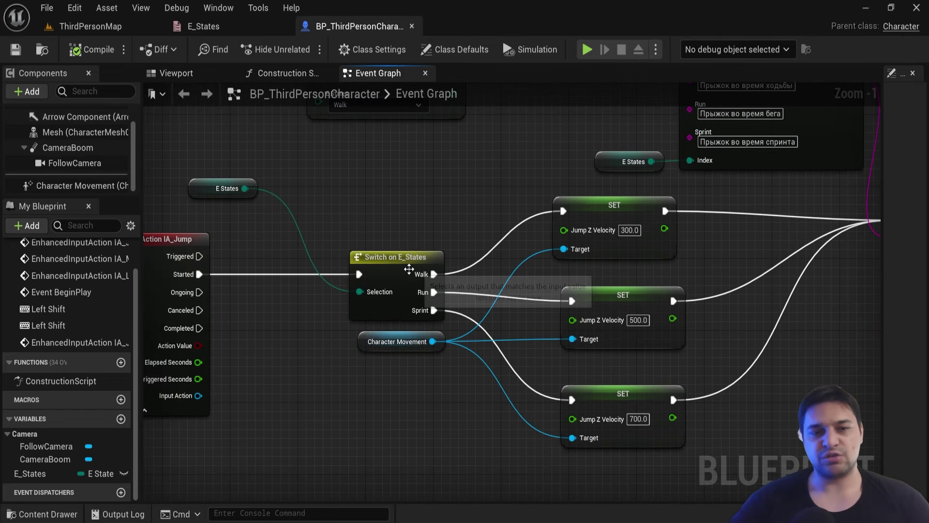
Pan over to inspect the Print String and Select nodes.
{"action": "scroll", "coordinate": [429, 275], "scroll_direction": "up", "scroll_amount": 1}
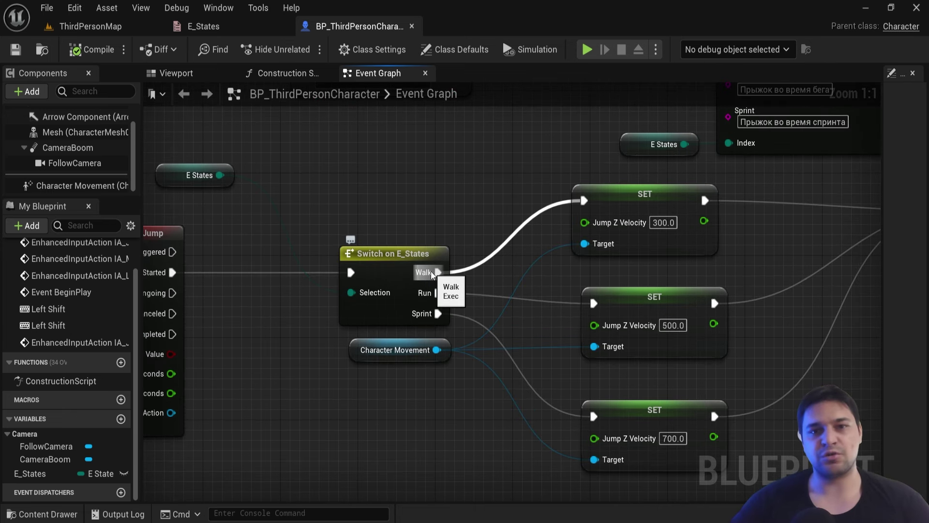
{"action": "scroll", "coordinate": [433, 272], "scroll_direction": "down", "scroll_amount": 1}
{"action": "right_click_drag", "start_coordinate": [458, 181], "coordinate": [322, 212]}
{"action": "scroll", "coordinate": [492, 236], "scroll_direction": "up", "scroll_amount": 1}
{"action": "scroll", "coordinate": [542, 231], "scroll_direction": "down", "scroll_amount": 1}
{"action": "scroll", "coordinate": [541, 231], "scroll_direction": "down", "scroll_amount": 1}
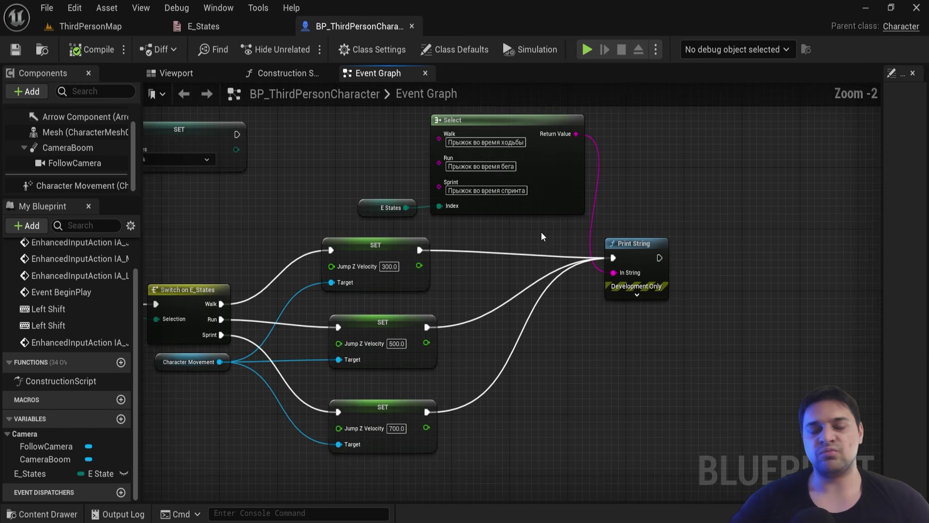
{"action": "right_click_drag", "start_coordinate": [541, 231], "coordinate": [573, 241]}
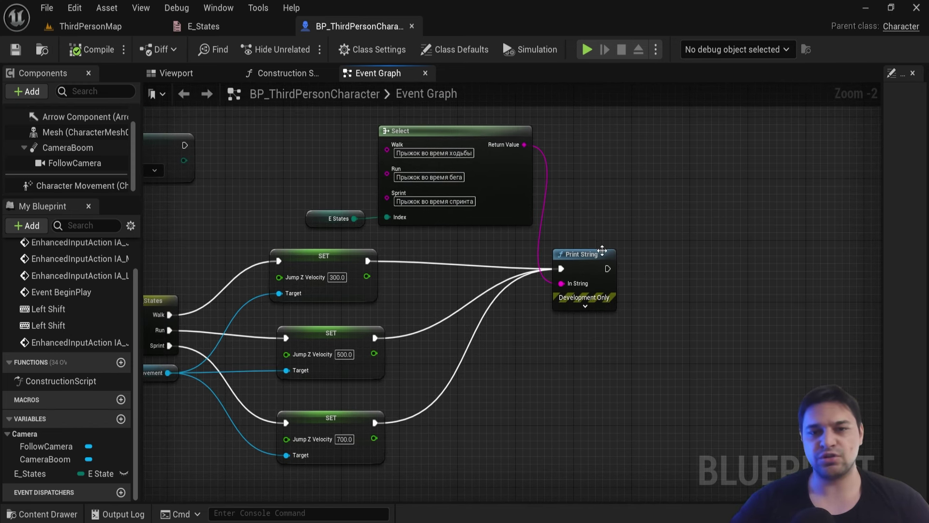
{"action": "scroll", "coordinate": [428, 154], "scroll_direction": "up", "scroll_amount": 1}
{"action": "left_click", "coordinate": [387, 127]}
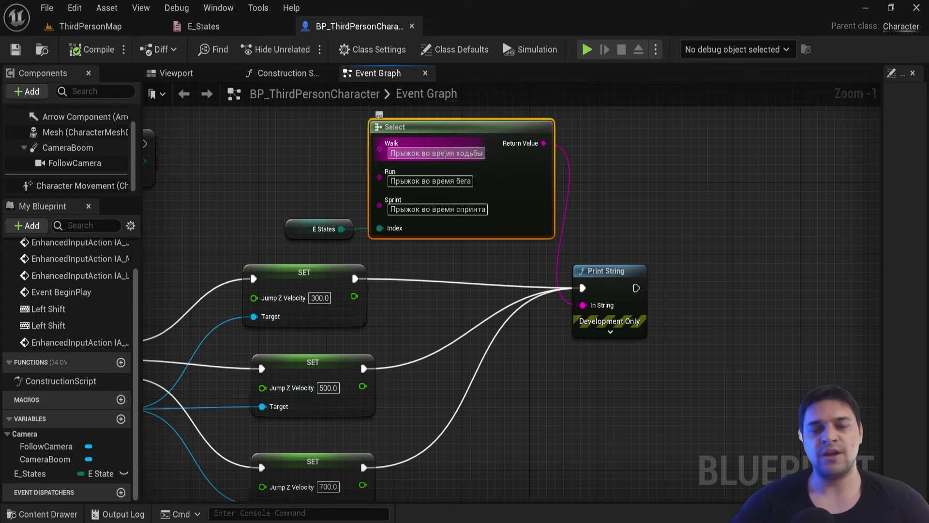
{"action": "left_click", "coordinate": [257, 199]}
Review the Jump Z Velocity setters, the Select's Run text and the wider movement and sprint logic.
{"action": "scroll", "coordinate": [254, 234], "scroll_direction": "down", "scroll_amount": 2}
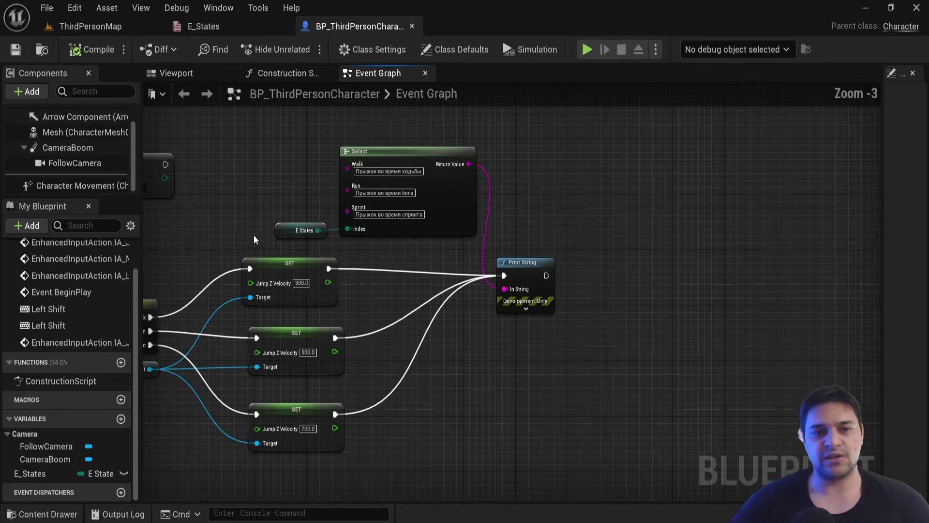
{"action": "right_click_drag", "start_coordinate": [254, 234], "coordinate": [472, 247]}
{"action": "scroll", "coordinate": [473, 247], "scroll_direction": "up", "scroll_amount": 2}
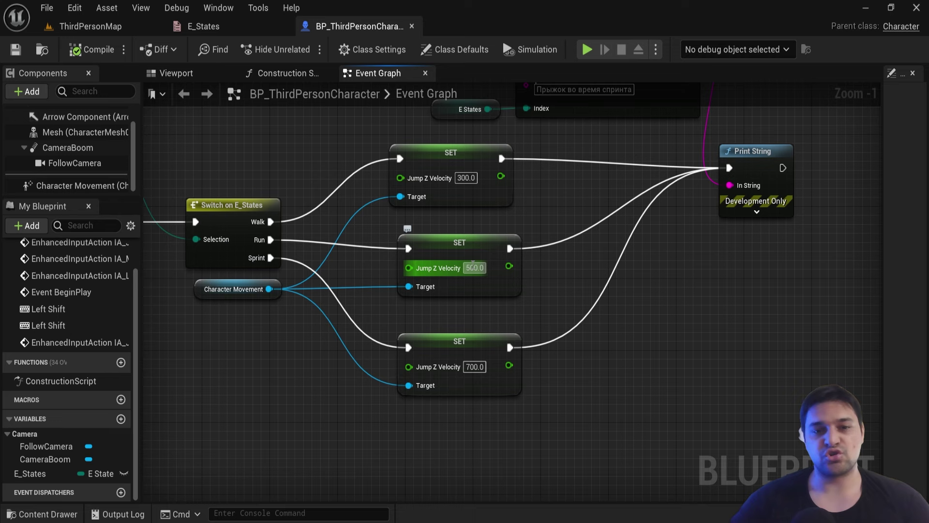
{"action": "scroll", "coordinate": [473, 262], "scroll_direction": "down", "scroll_amount": 1}
{"action": "right_click_drag", "start_coordinate": [491, 268], "coordinate": [396, 298]}
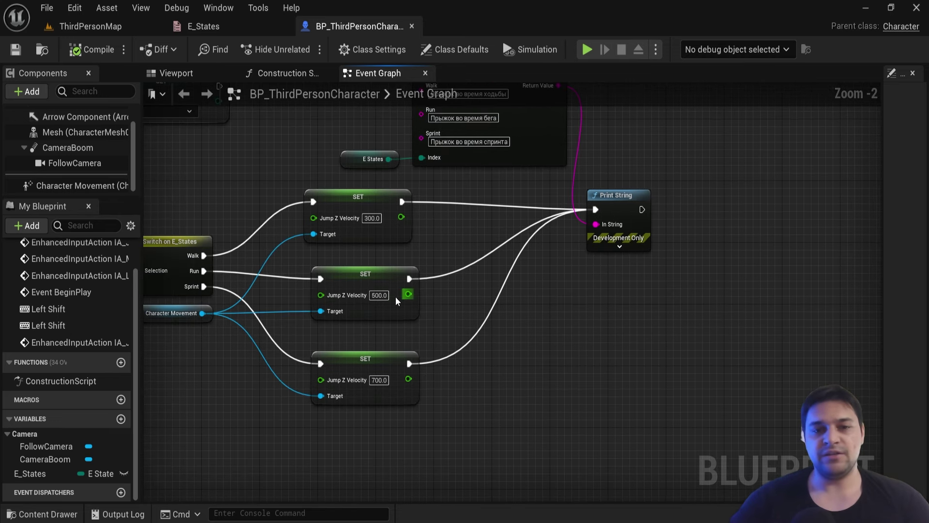
{"action": "scroll", "coordinate": [361, 278], "scroll_direction": "up", "scroll_amount": 1}
{"action": "left_click", "coordinate": [363, 278]}
{"action": "scroll", "coordinate": [456, 283], "scroll_direction": "down", "scroll_amount": 1}
{"action": "right_click_drag", "start_coordinate": [469, 158], "coordinate": [350, 225]}
{"action": "scroll", "coordinate": [380, 201], "scroll_direction": "up", "scroll_amount": 1}
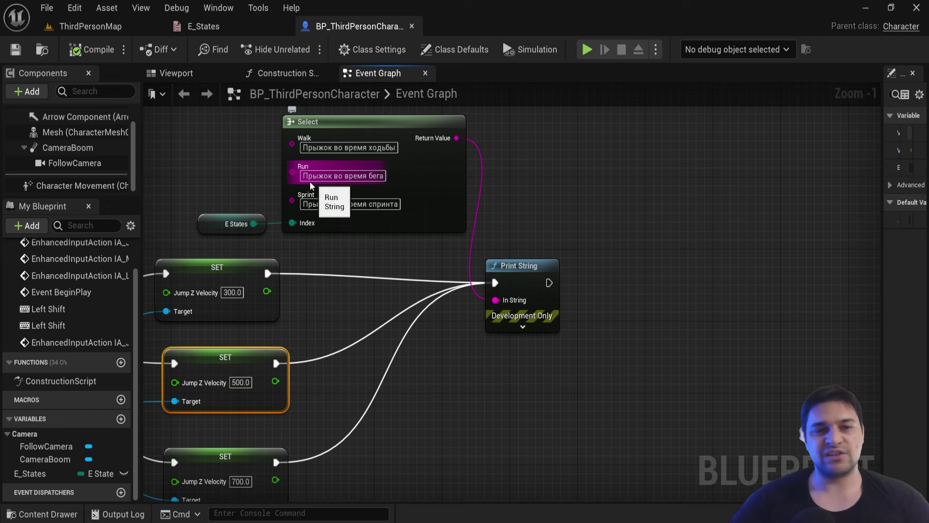
{"action": "right_click_drag", "start_coordinate": [310, 182], "coordinate": [321, 208]}
{"action": "scroll", "coordinate": [322, 208], "scroll_direction": "up", "scroll_amount": 1}
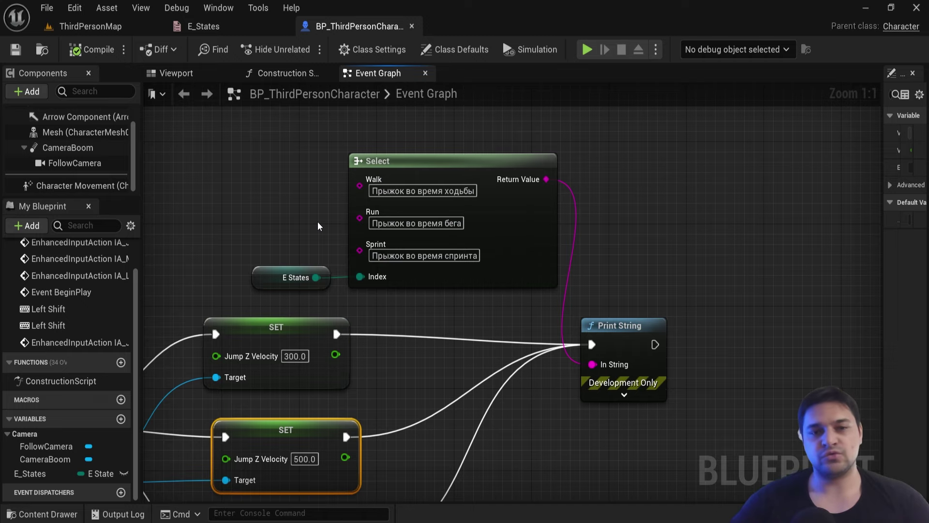
{"action": "scroll", "coordinate": [482, 304], "scroll_direction": "down", "scroll_amount": 3}
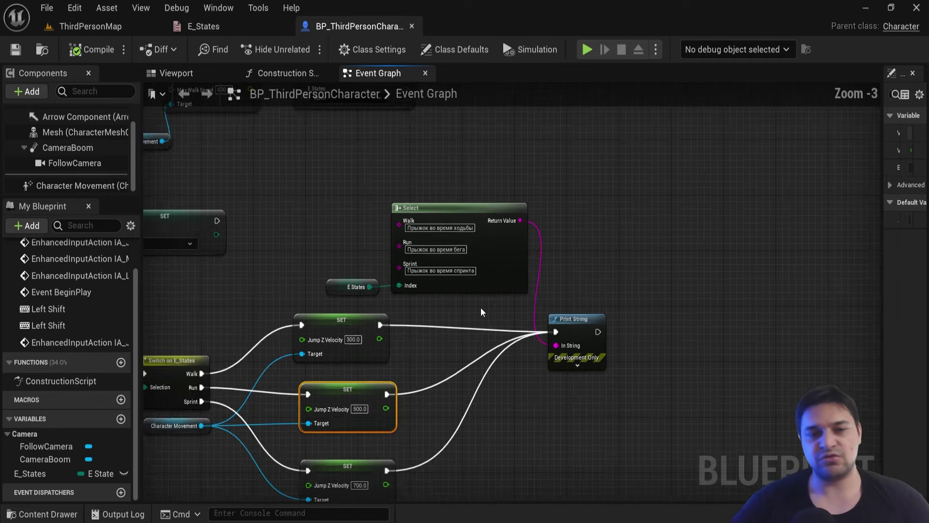
{"action": "scroll", "coordinate": [480, 307], "scroll_direction": "down", "scroll_amount": 1}
{"action": "mouse_move", "coordinate": [271, 320]}
{"action": "right_mouse_down"}
{"action": "mouse_move", "coordinate": [559, 373]}
{"action": "mouse_move", "coordinate": [397, 250]}
{"action": "right_mouse_up"}
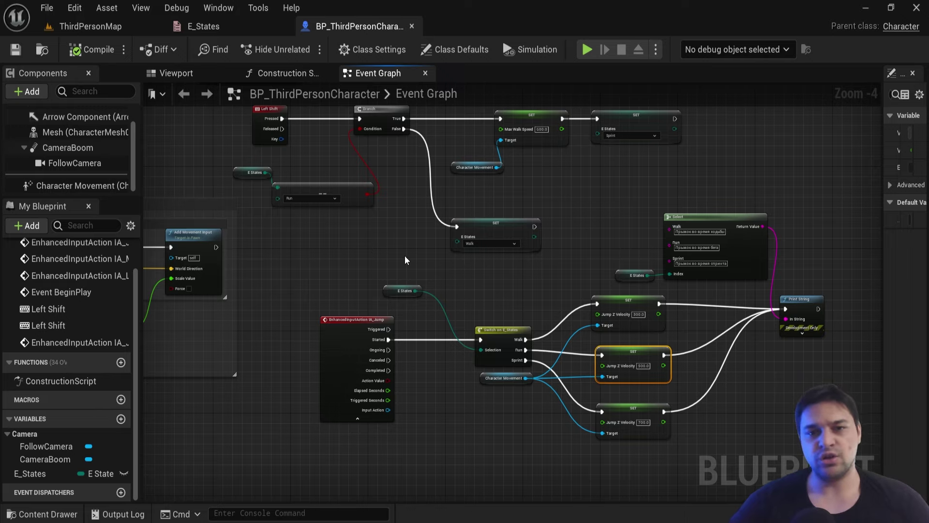
{"action": "right_click_drag", "start_coordinate": [405, 255], "coordinate": [350, 287]}
{"action": "scroll", "coordinate": [531, 217], "scroll_direction": "up", "scroll_amount": 1}
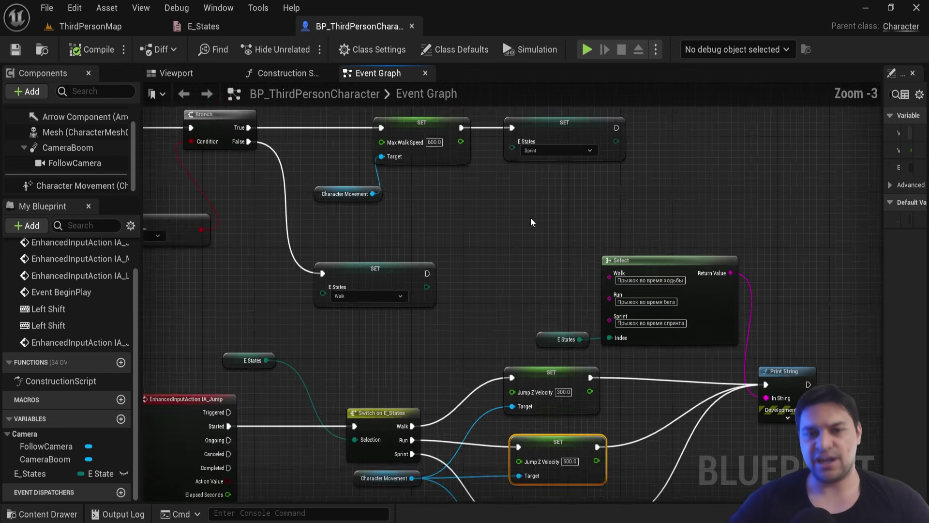
{"action": "scroll", "coordinate": [530, 217], "scroll_direction": "up", "scroll_amount": 1}
{"action": "scroll", "coordinate": [531, 222], "scroll_direction": "up", "scroll_amount": 2}
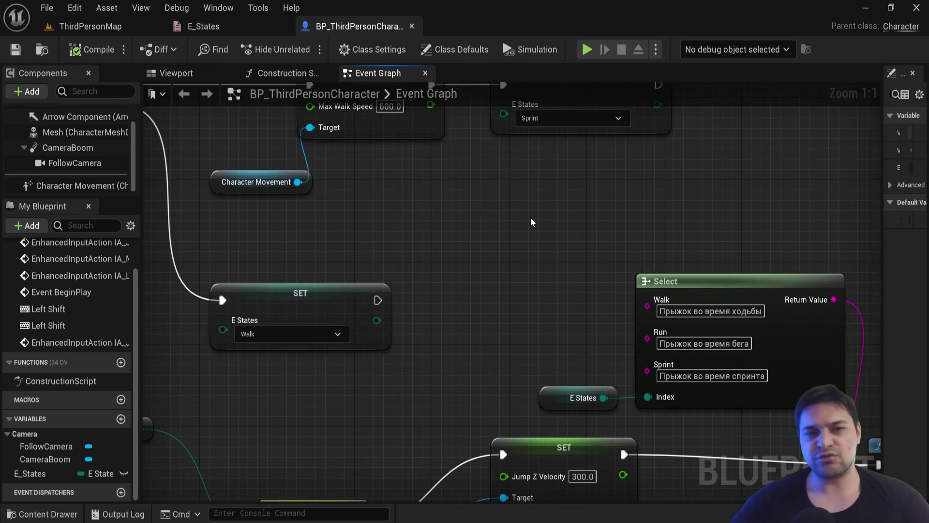
{"action": "scroll", "coordinate": [443, 248], "scroll_direction": "down", "scroll_amount": 2}
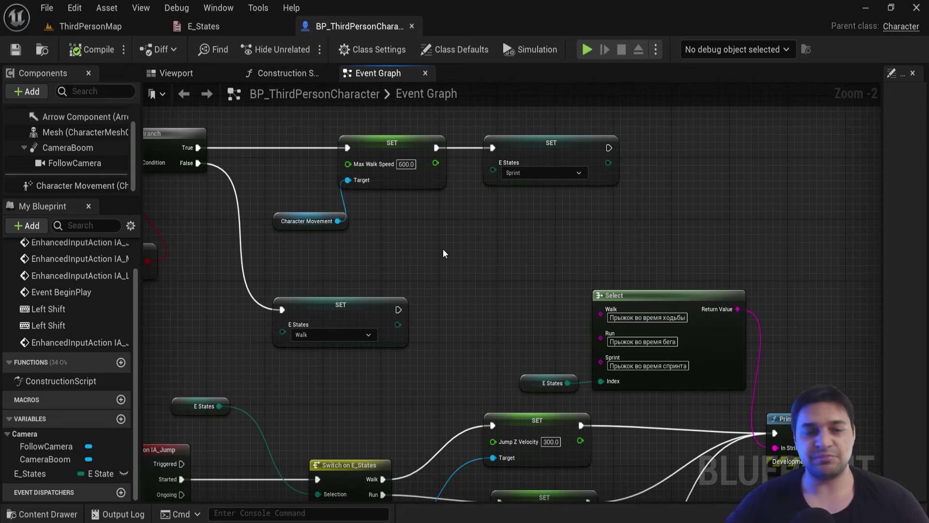
{"action": "right_click_drag", "start_coordinate": [452, 246], "coordinate": [437, 235]}
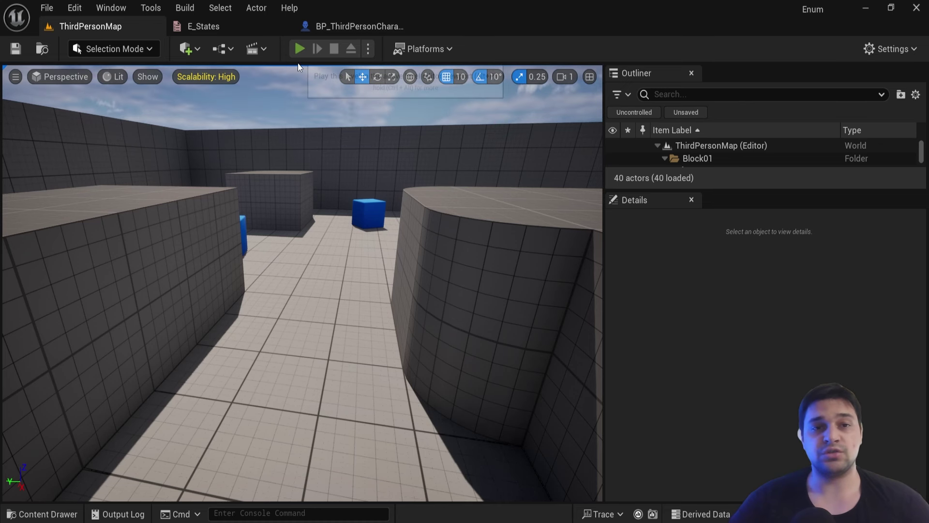
Start Play in Editor, jump once, then walk the character toward the blue cube.
{"action": "left_click", "coordinate": [299, 49]}
{"action": "key", "text": "space"}
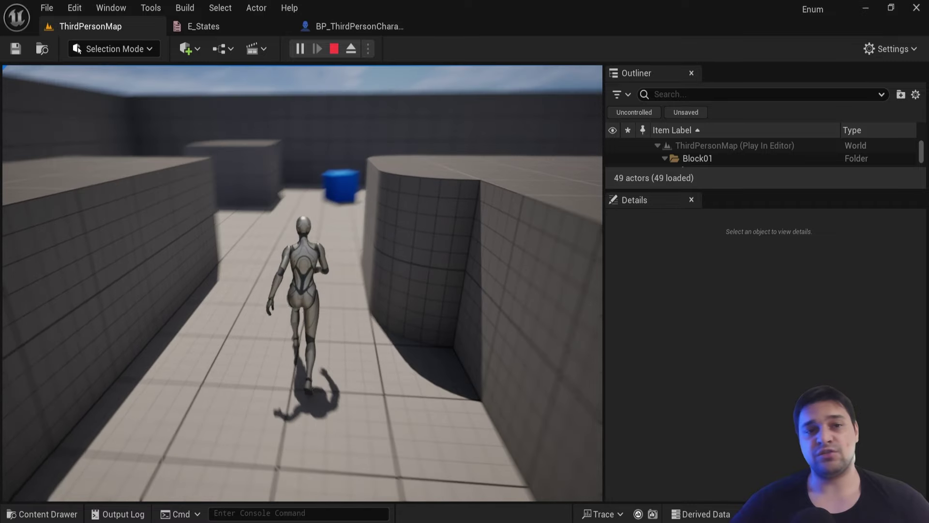
{"action": "key", "text": "w"}
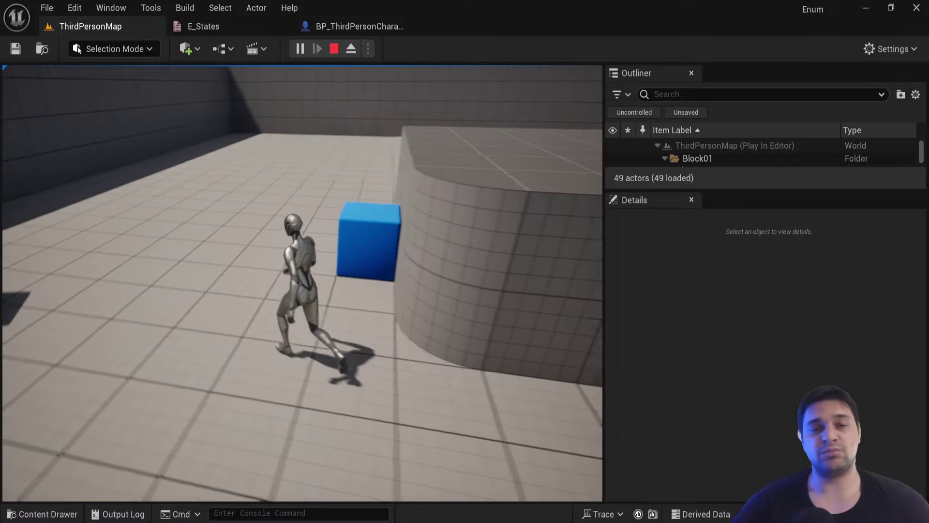
{"action": "key", "text": "w"}
{"action": "key", "text": "w"}
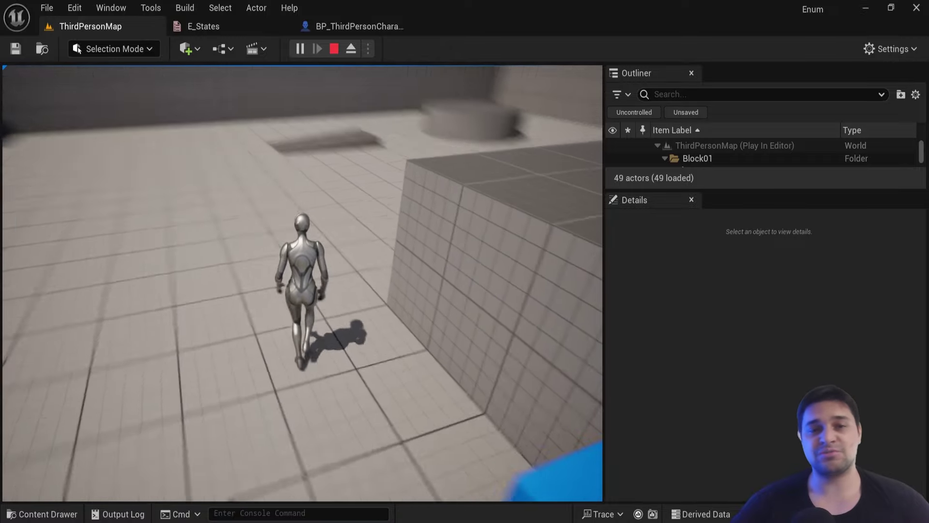